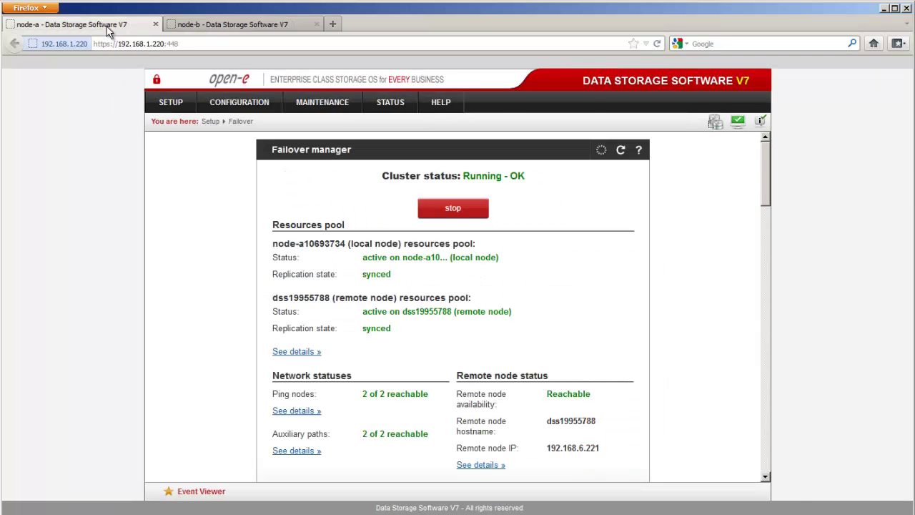
- Open volume group vg00 in node-a's volume manager and review its logical volumes and their replication
{"action": "left_click", "coordinate": [225, 23]}
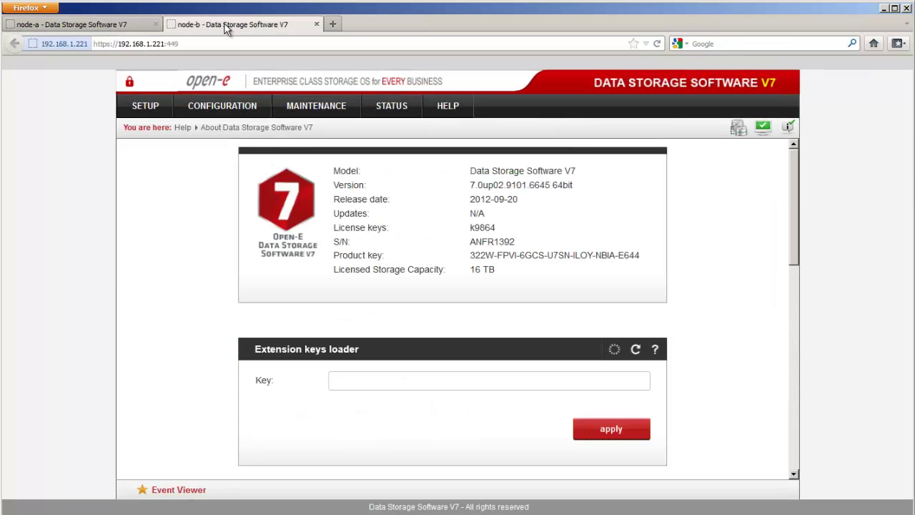
{"action": "left_click", "coordinate": [135, 22]}
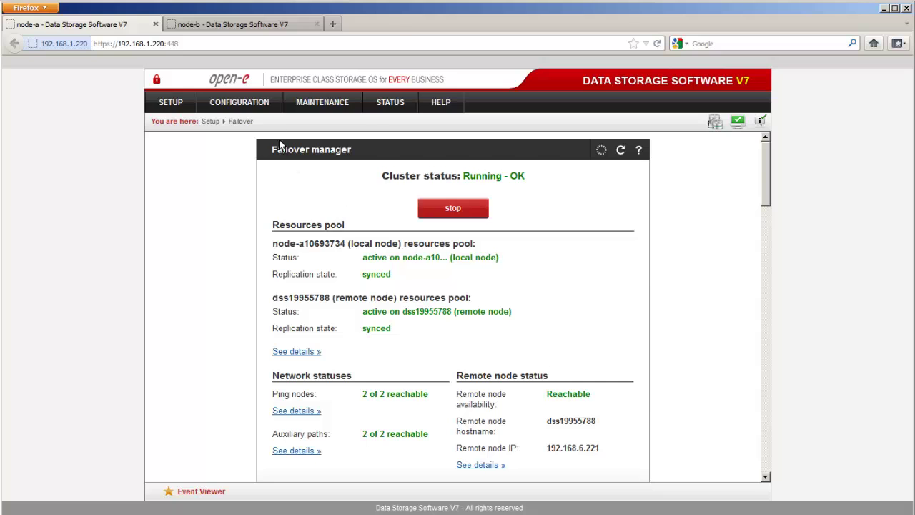
{"action": "mouse_move", "coordinate": [256, 106]}
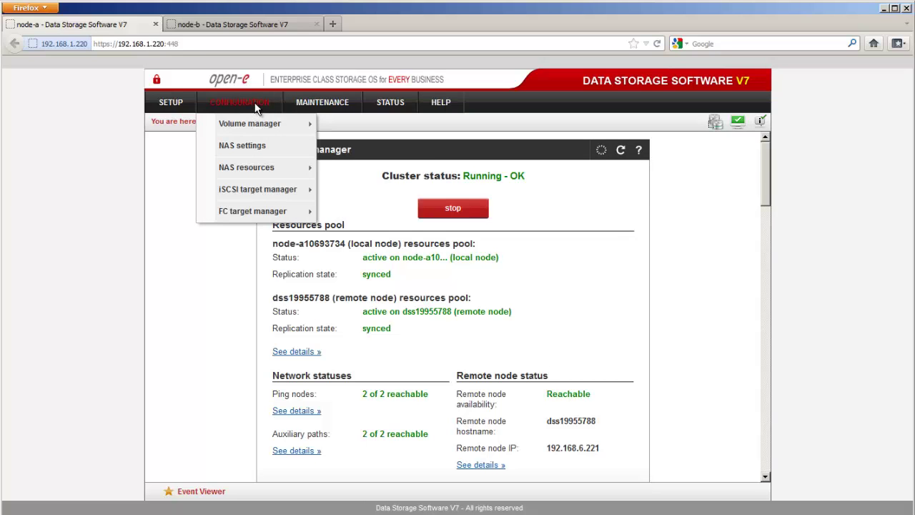
{"action": "mouse_move", "coordinate": [257, 122]}
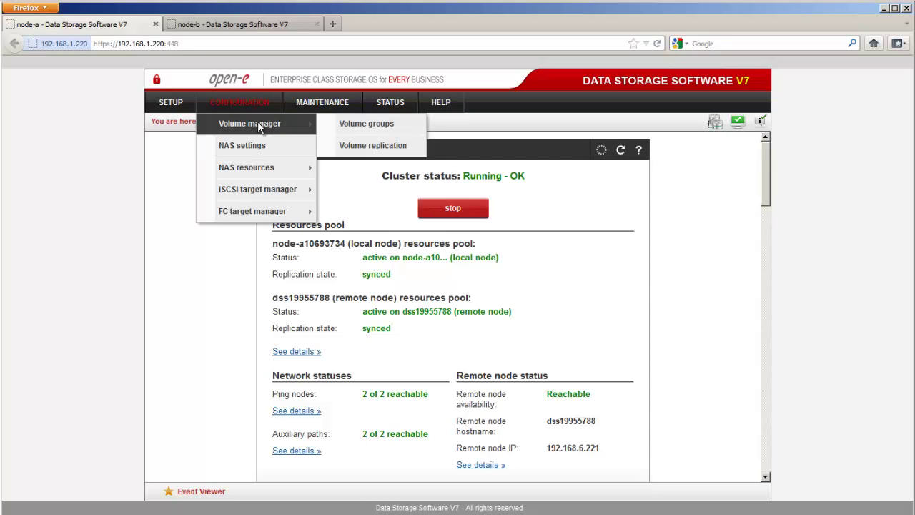
{"action": "left_click", "coordinate": [338, 127]}
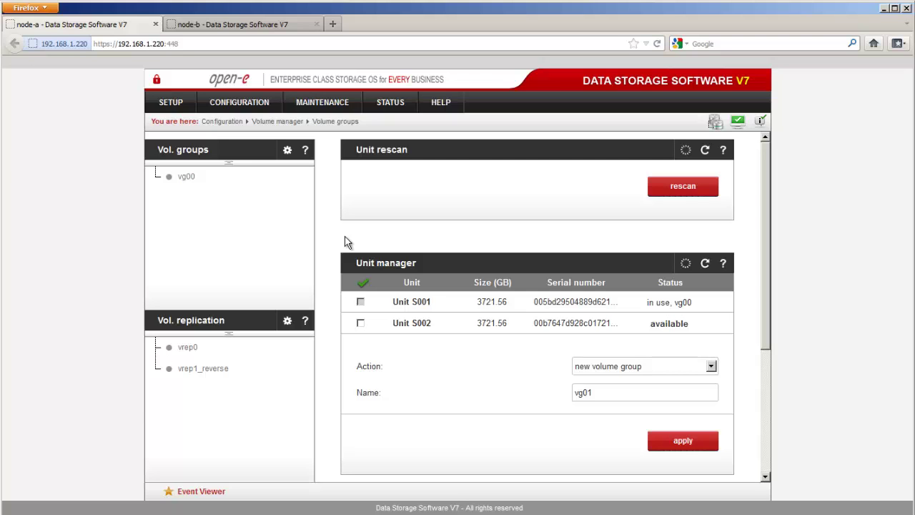
{"action": "left_click", "coordinate": [183, 177]}
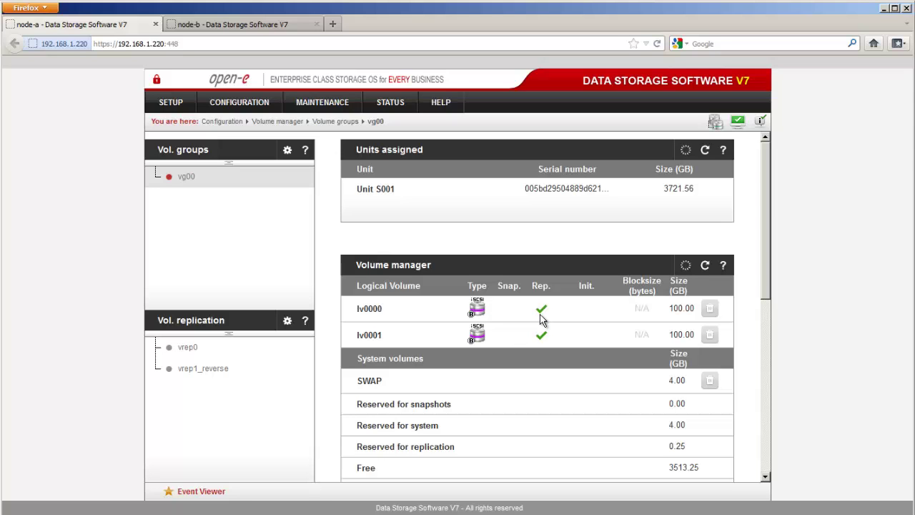
- Open volume group vg00 on node-b and examine its logical volumes, replication flags and system volume sizes
{"action": "left_click", "coordinate": [261, 28]}
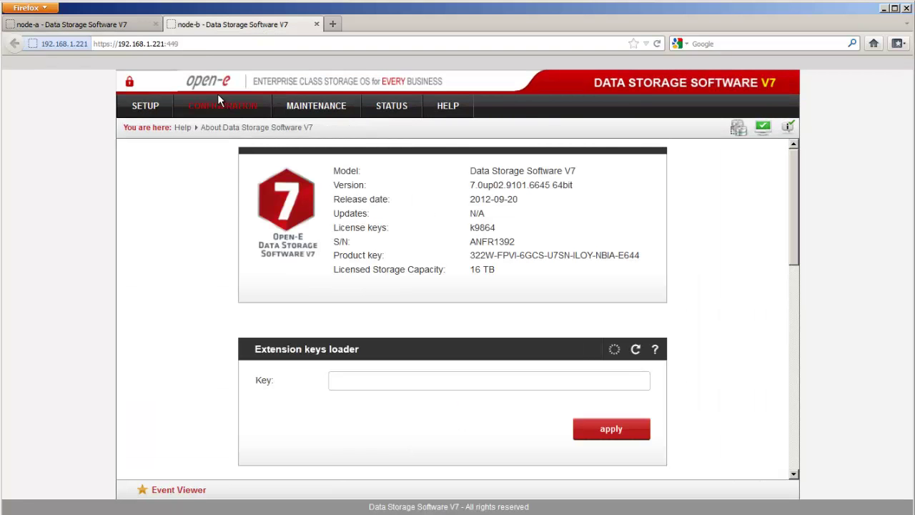
{"action": "mouse_move", "coordinate": [218, 107]}
{"action": "mouse_move", "coordinate": [300, 125]}
{"action": "left_click", "coordinate": [345, 125]}
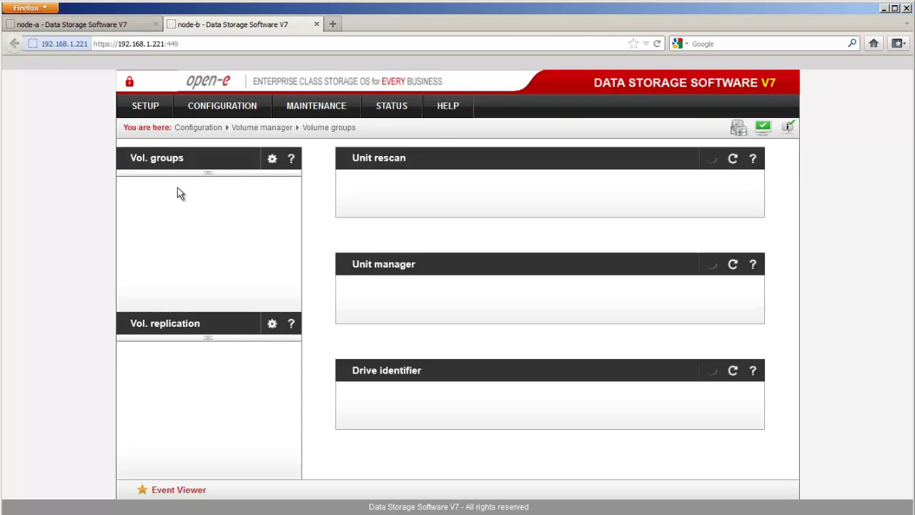
{"action": "left_click", "coordinate": [159, 189]}
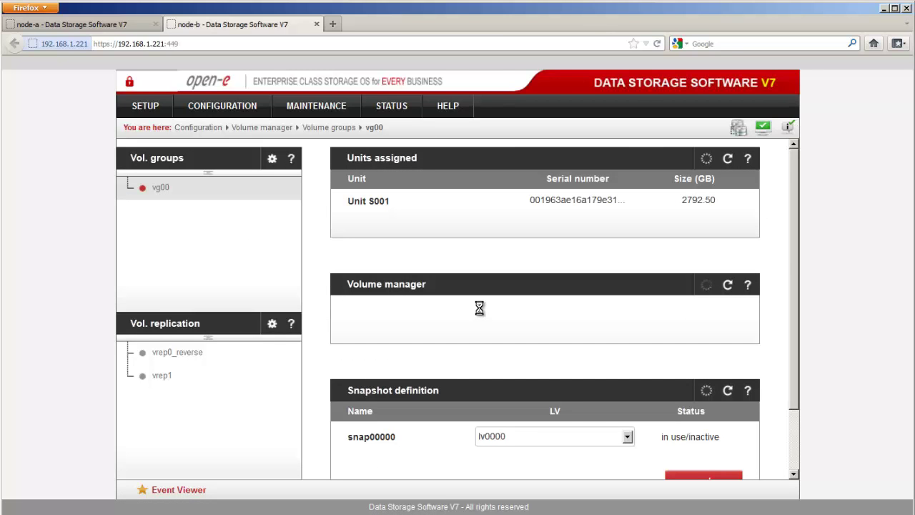
{"action": "scroll", "coordinate": [479, 307], "scroll_direction": "down", "scroll_amount": 1}
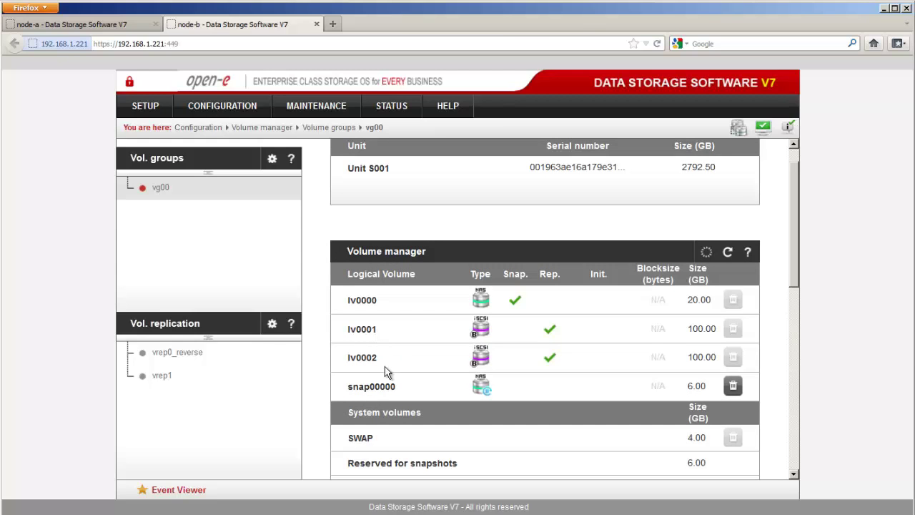
{"action": "scroll", "coordinate": [678, 364], "scroll_direction": "down", "scroll_amount": 5}
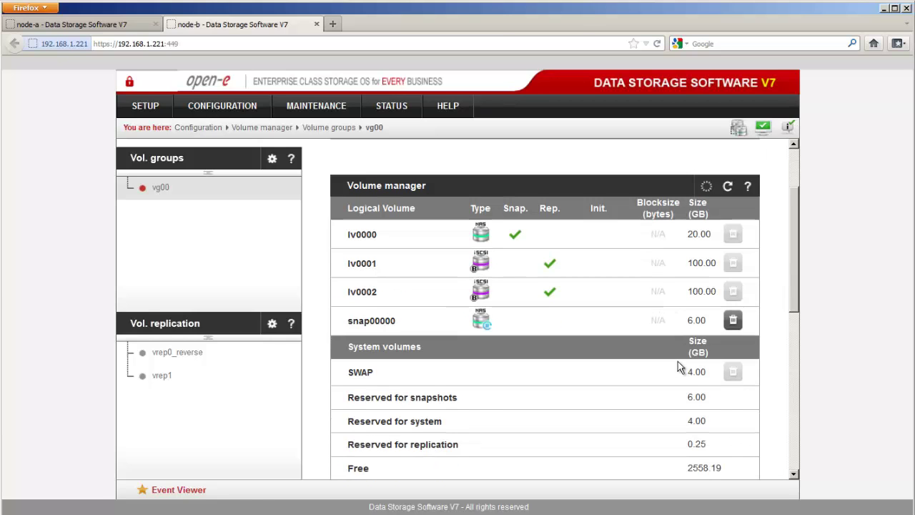
{"action": "scroll", "coordinate": [677, 361], "scroll_direction": "up", "scroll_amount": 1}
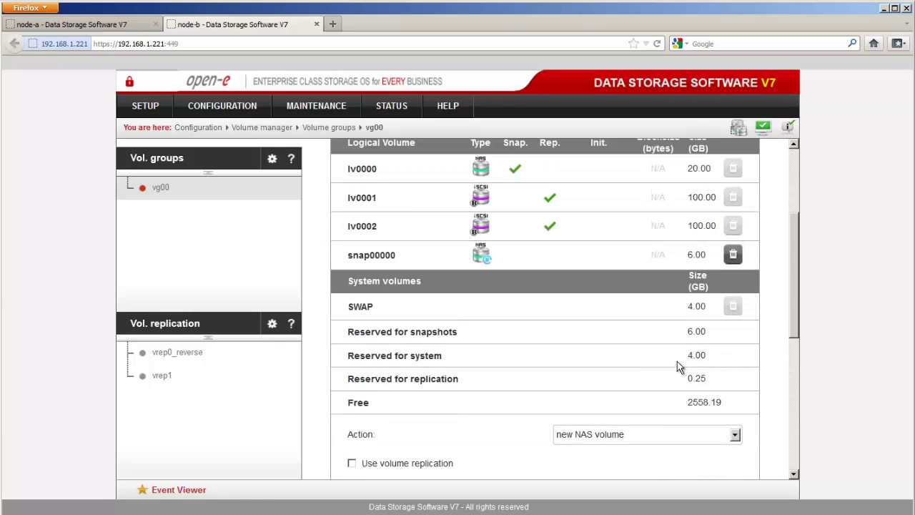
- Compare the source and destination replication modes of the logical volumes on node-b and node-a
{"action": "left_click", "coordinate": [203, 325]}
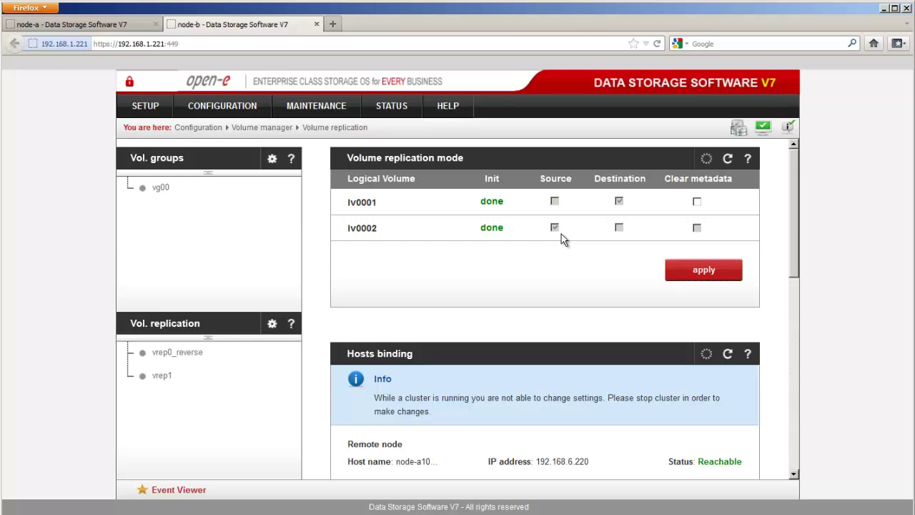
{"action": "left_click", "coordinate": [114, 27]}
{"action": "left_click", "coordinate": [244, 320]}
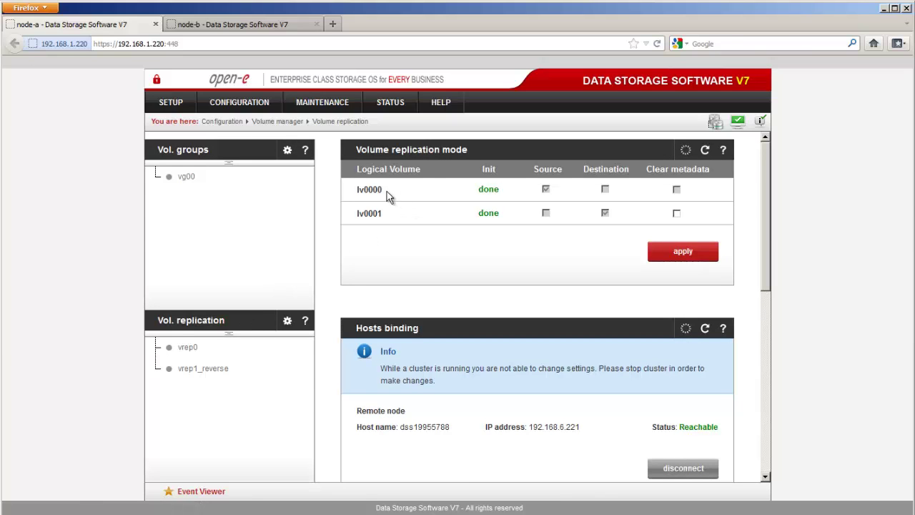
{"action": "left_click_drag", "start_coordinate": [388, 193], "coordinate": [355, 192]}
- Check node-a's hosts binding and expand replication task vrep0 to review its volumes and start time
{"action": "left_click_drag", "start_coordinate": [763, 242], "coordinate": [763, 247]}
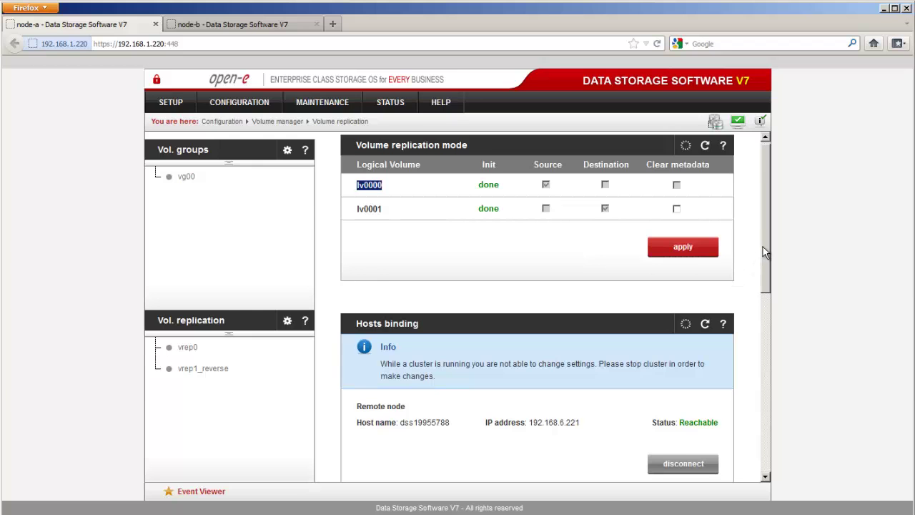
{"action": "left_click_drag", "start_coordinate": [763, 247], "coordinate": [779, 325]}
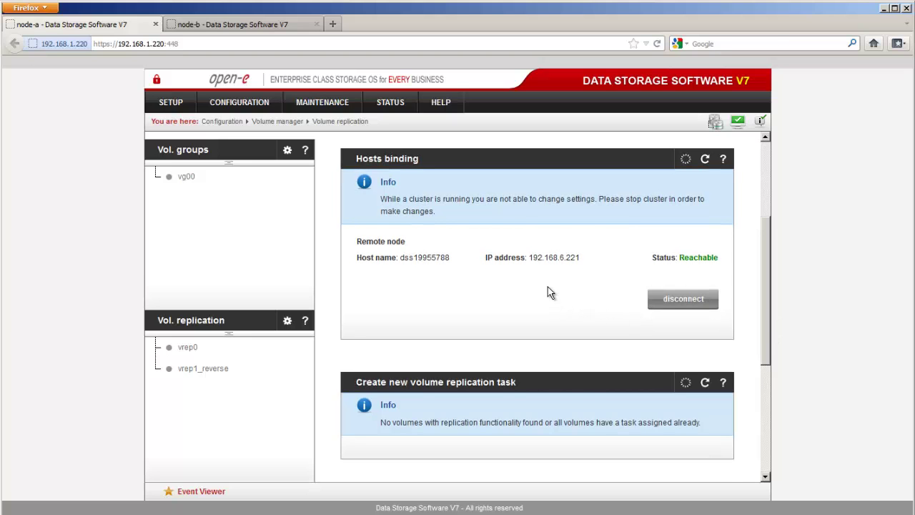
{"action": "scroll", "coordinate": [547, 287], "scroll_direction": "down", "scroll_amount": 5}
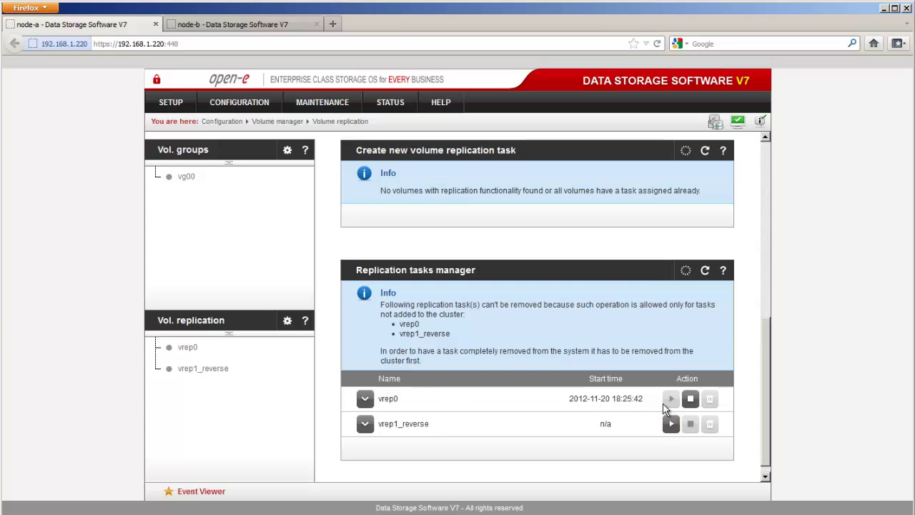
{"action": "left_click", "coordinate": [367, 401]}
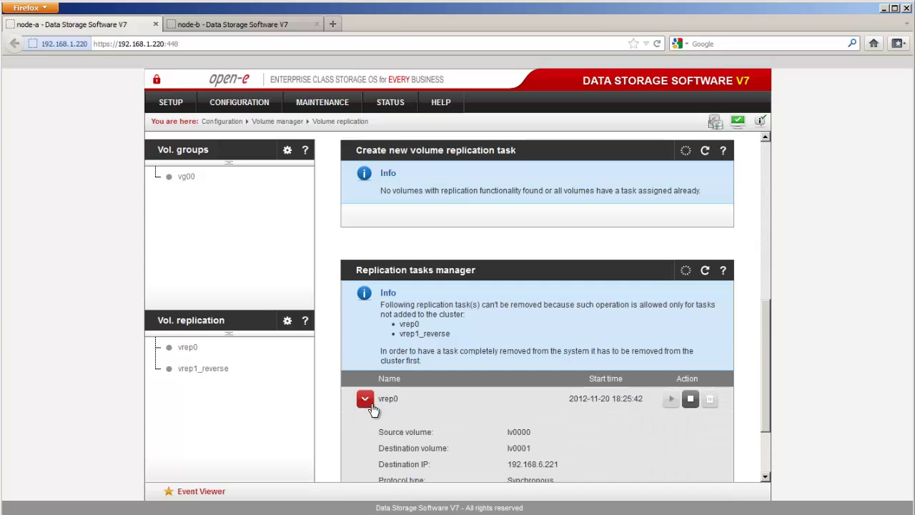
{"action": "scroll", "coordinate": [398, 414], "scroll_direction": "down", "scroll_amount": 1}
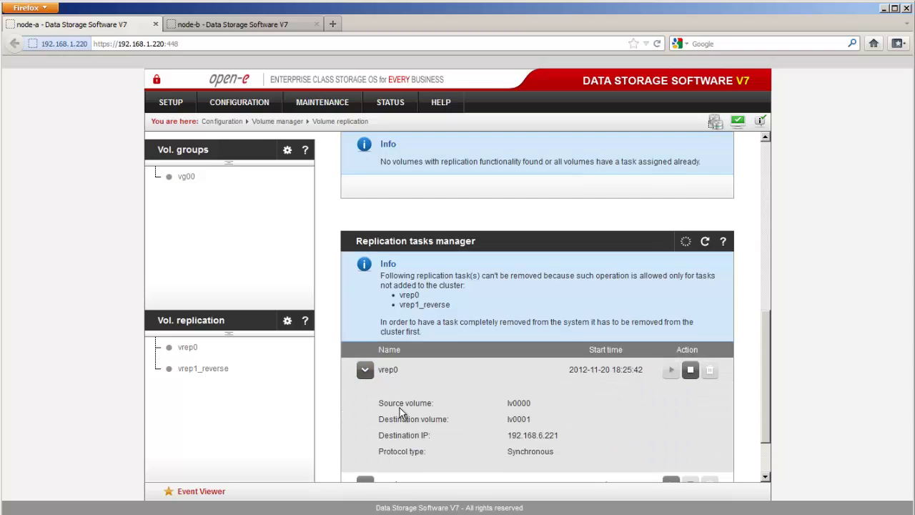
{"action": "double_click", "coordinate": [533, 406]}
{"action": "left_click_drag", "start_coordinate": [570, 371], "coordinate": [643, 376]}
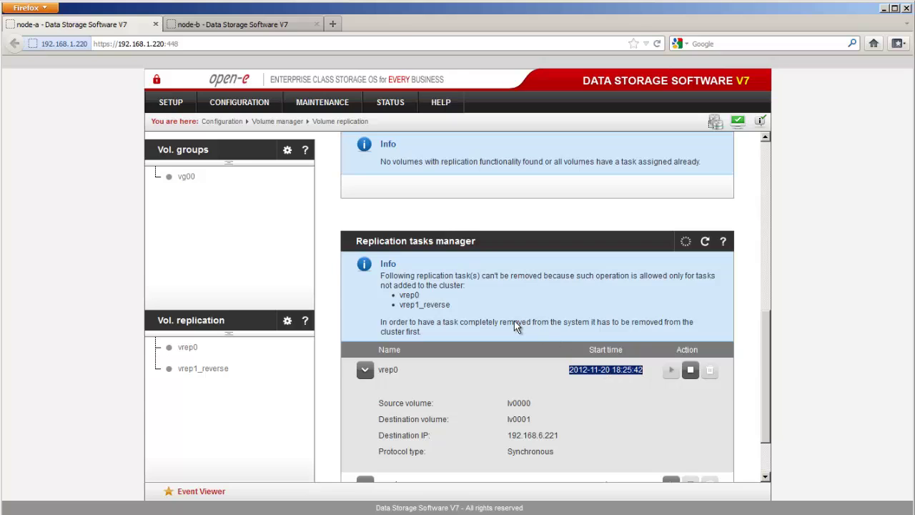
- Open node-a's task status and expand the running vrep0 task to check its connection and volume consistency
{"action": "left_click", "coordinate": [397, 107]}
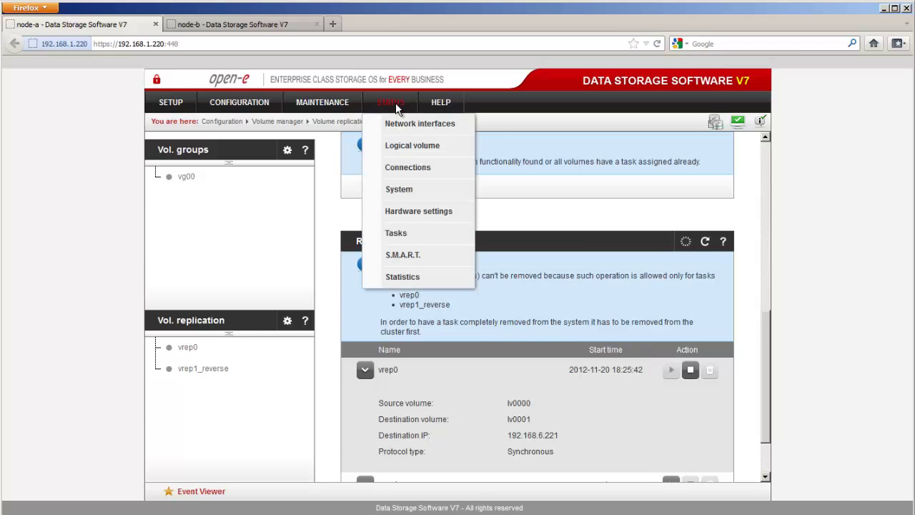
{"action": "left_click", "coordinate": [415, 233]}
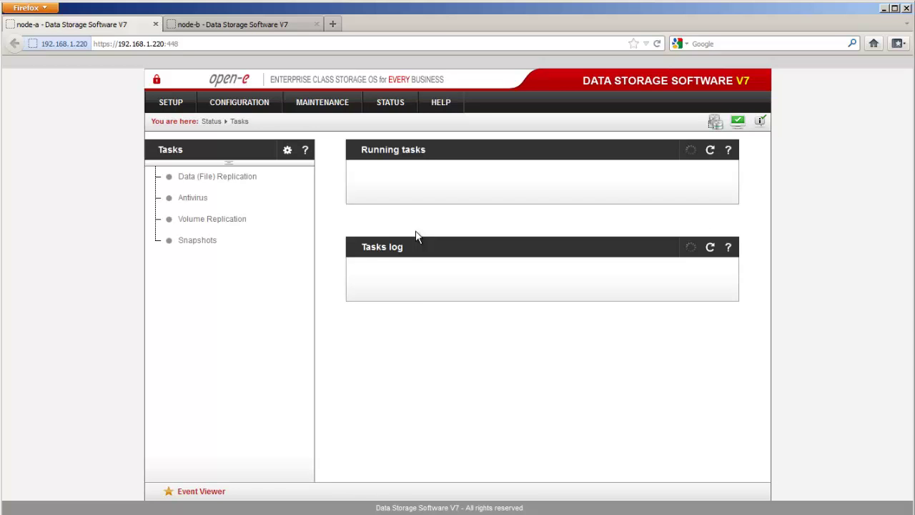
{"action": "left_click", "coordinate": [364, 190]}
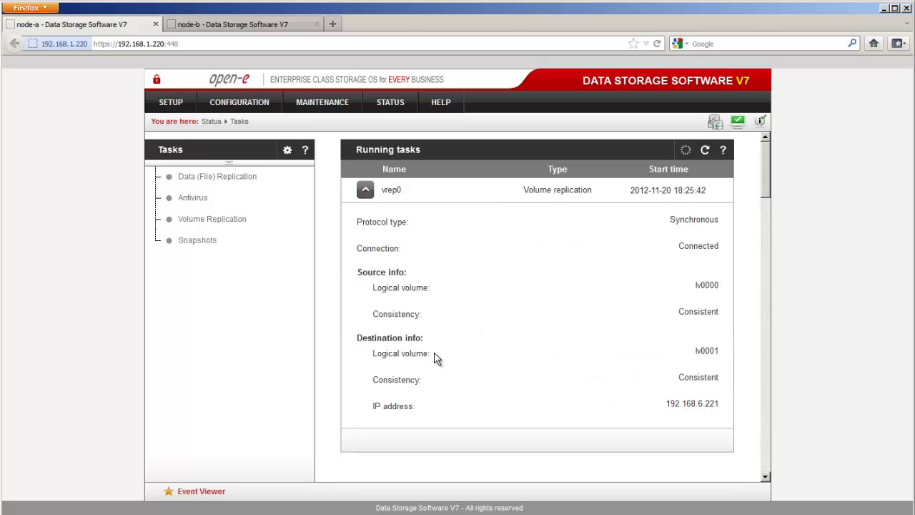
{"action": "mouse_move", "coordinate": [719, 380]}
{"action": "left_mouse_down"}
{"action": "mouse_move", "coordinate": [694, 378]}
{"action": "mouse_move", "coordinate": [723, 384]}
{"action": "left_mouse_up"}
{"action": "left_click", "coordinate": [724, 384]}
- Open iSCSI target0 on node-a and examine its assigned volume, SCSI ID, LUN and access mode
{"action": "left_click", "coordinate": [239, 102]}
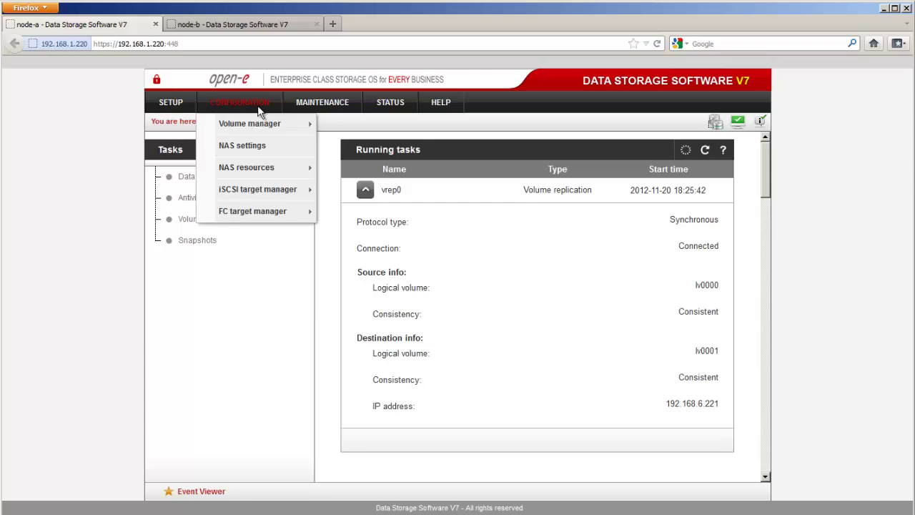
{"action": "mouse_move", "coordinate": [280, 192]}
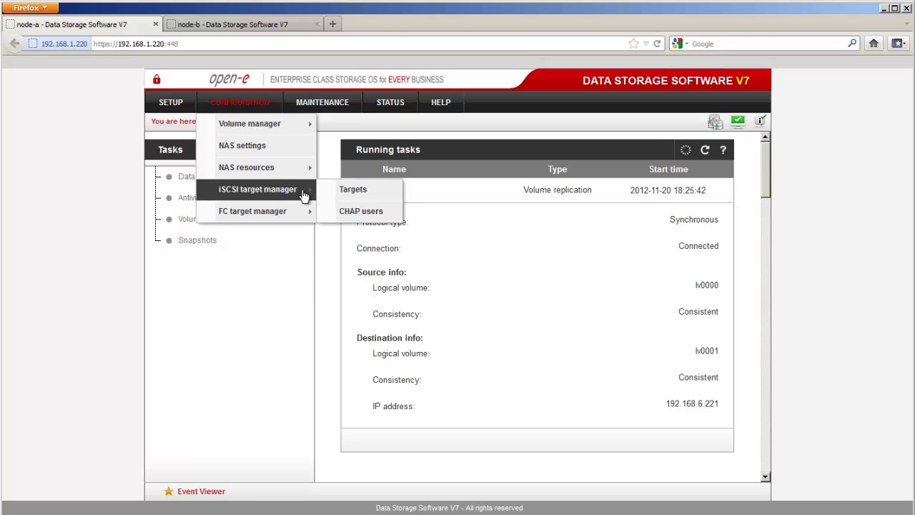
{"action": "left_click", "coordinate": [328, 191]}
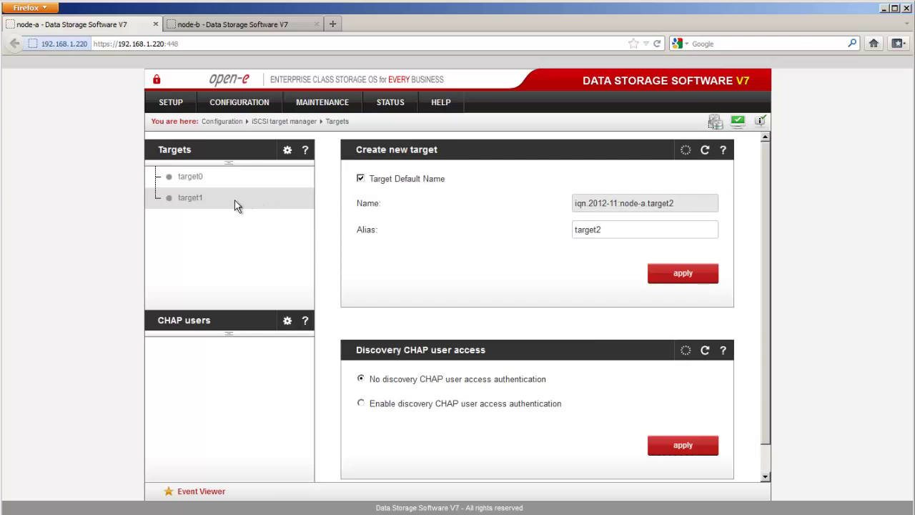
{"action": "left_click", "coordinate": [190, 179]}
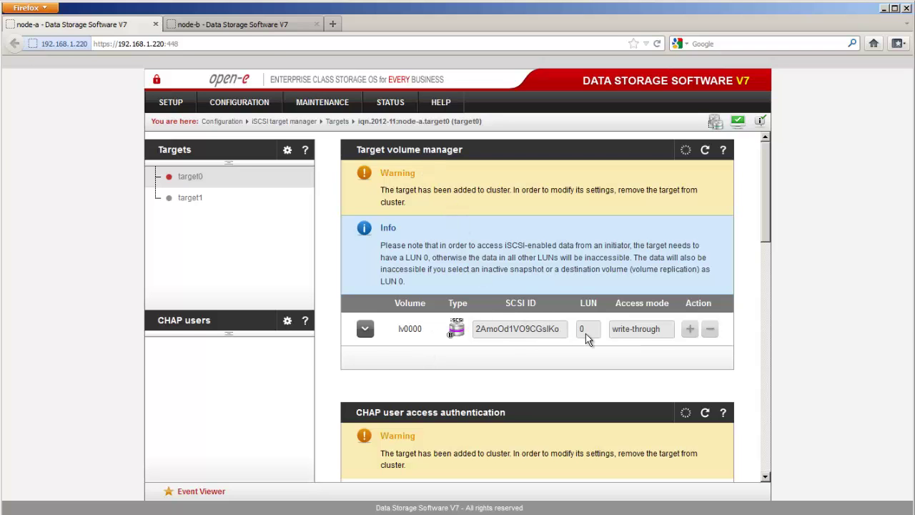
- Open iSCSI target0 on node-b and examine its assigned volume and SCSI ID
{"action": "left_click", "coordinate": [269, 26]}
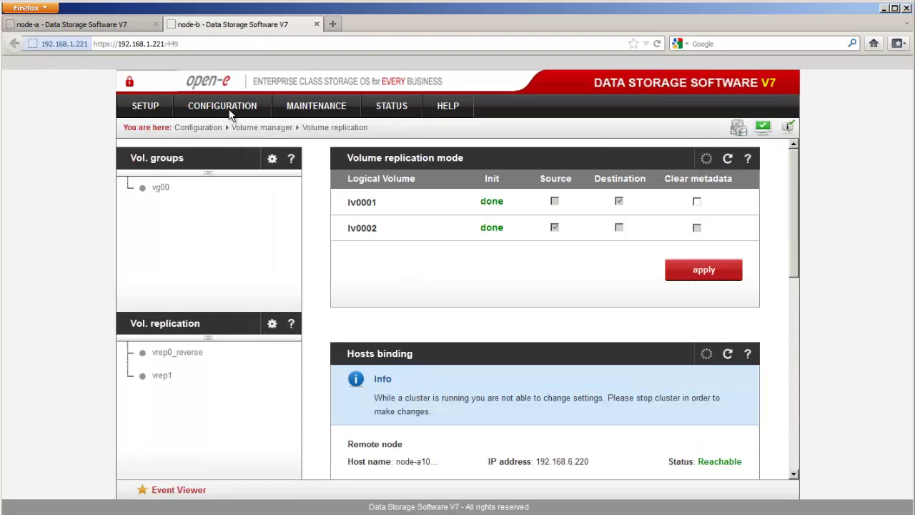
{"action": "mouse_move", "coordinate": [230, 116]}
{"action": "mouse_move", "coordinate": [241, 200]}
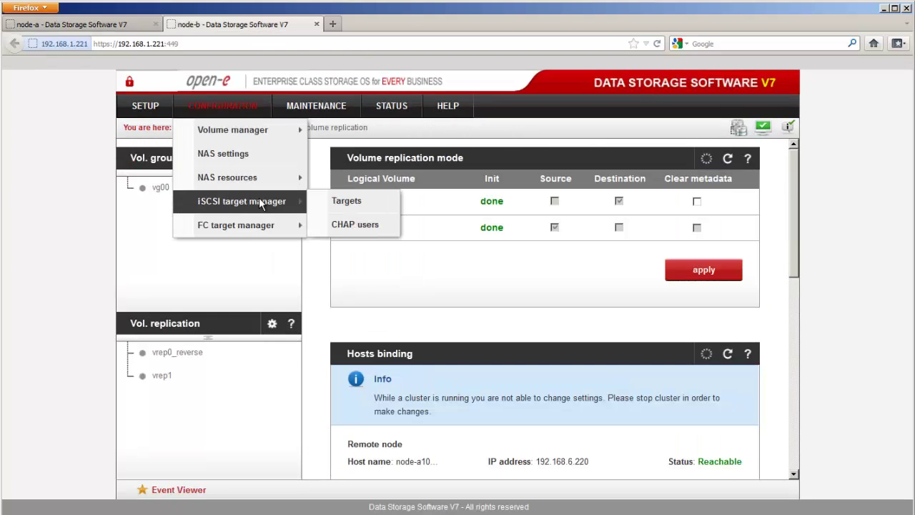
{"action": "left_click", "coordinate": [346, 201]}
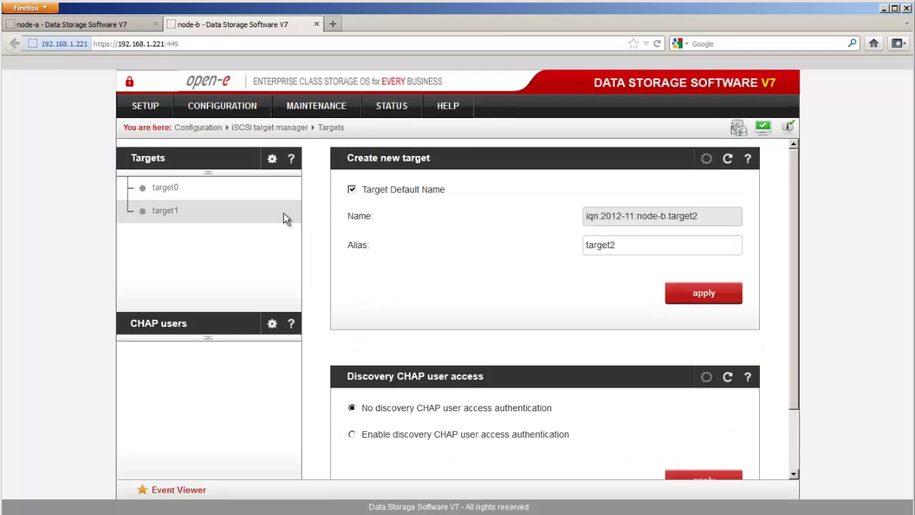
{"action": "left_click", "coordinate": [165, 187]}
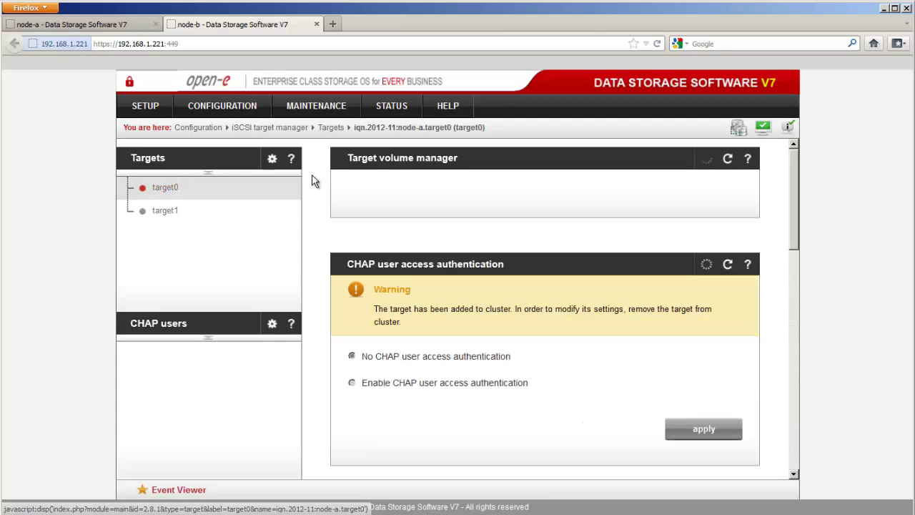
{"action": "scroll", "coordinate": [309, 206], "scroll_direction": "down", "scroll_amount": 2}
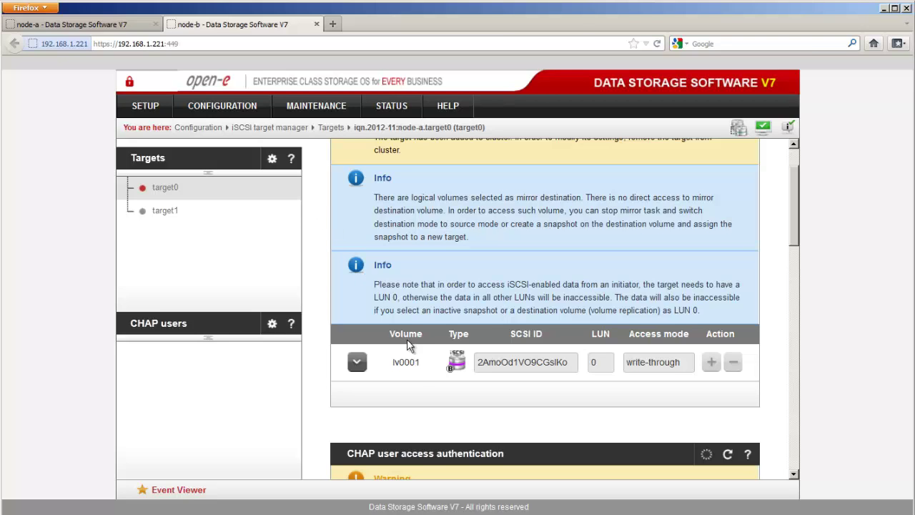
{"action": "left_click_drag", "start_coordinate": [421, 366], "coordinate": [401, 374]}
{"action": "left_click", "coordinate": [543, 338]}
{"action": "left_click_drag", "start_coordinate": [543, 338], "coordinate": [513, 347]}
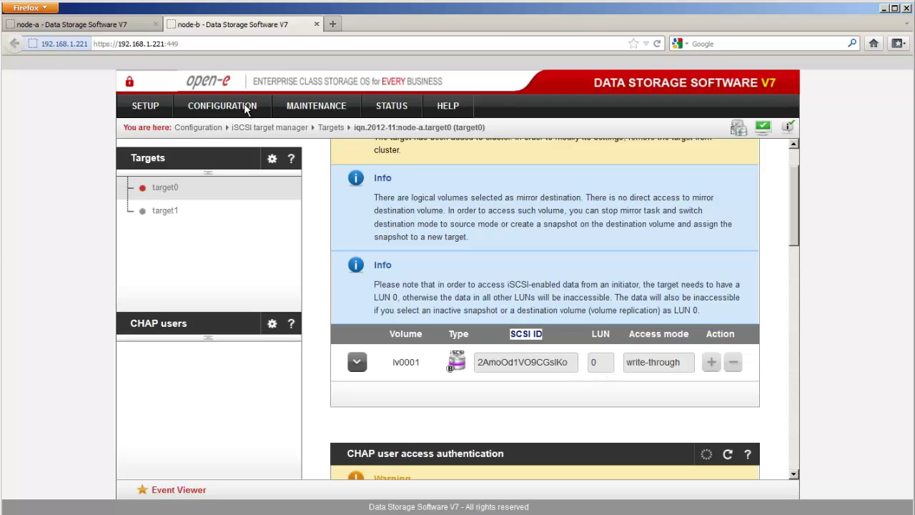
- Return to target0 on node-a and check its full target name and alias in the rename settings
{"action": "left_click", "coordinate": [131, 27]}
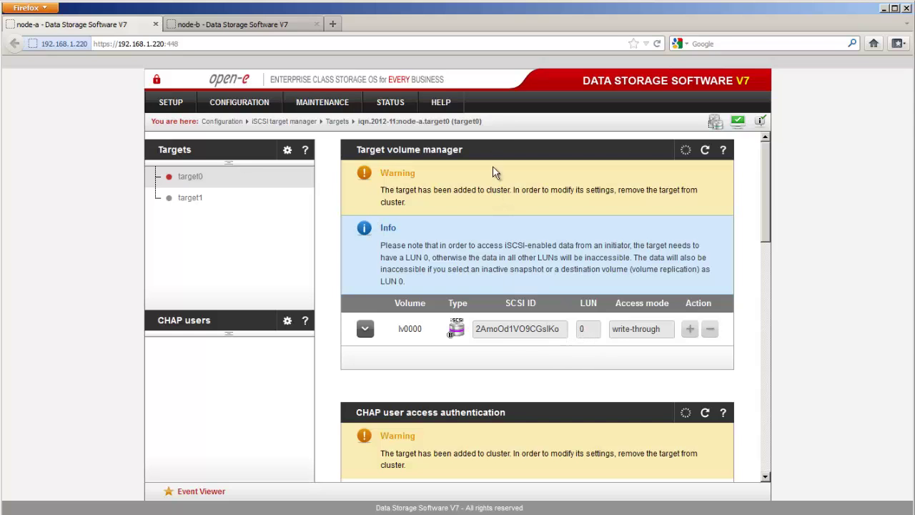
{"action": "triple_click", "coordinate": [486, 127]}
{"action": "left_click", "coordinate": [485, 125]}
{"action": "left_click", "coordinate": [766, 250]}
{"action": "left_click_drag", "start_coordinate": [766, 250], "coordinate": [762, 366]}
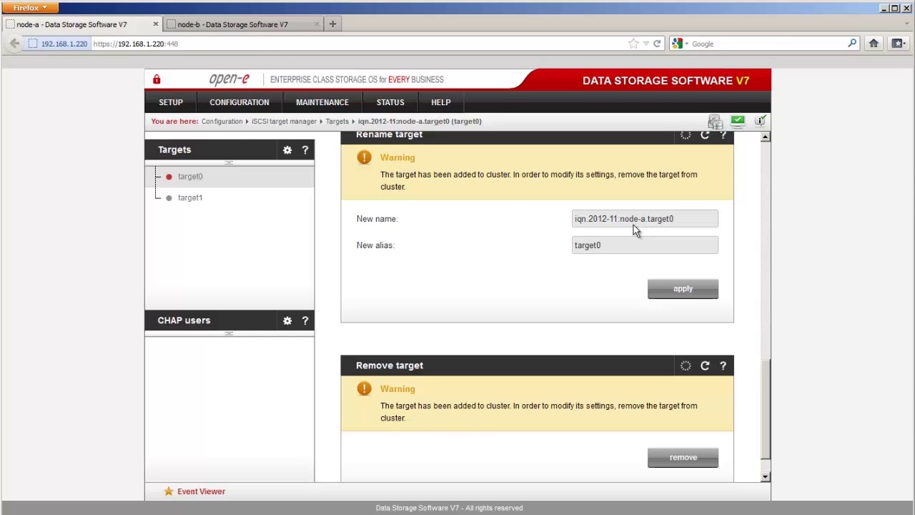
- Switch to node-b and check target0's full target name and alias in the rename settings
{"action": "left_click", "coordinate": [271, 29]}
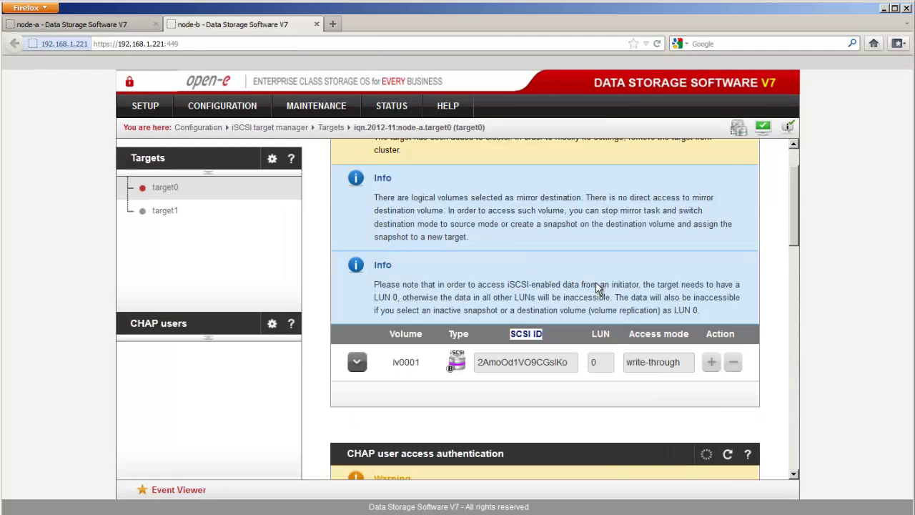
{"action": "scroll", "coordinate": [599, 288], "scroll_direction": "down", "scroll_amount": 5}
{"action": "scroll", "coordinate": [599, 288], "scroll_direction": "down", "scroll_amount": 3}
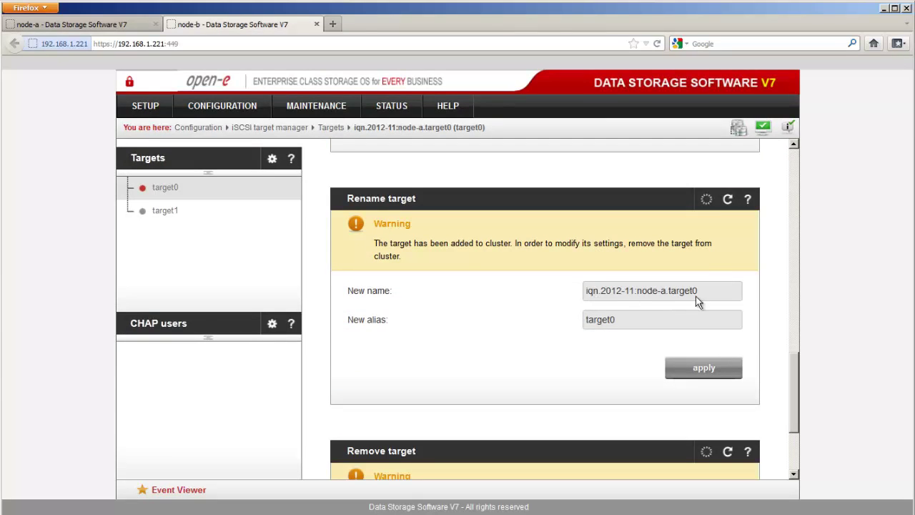
- Open iSCSI target1 on node-b and check its full target name and alias in the rename settings
{"action": "left_click", "coordinate": [165, 211]}
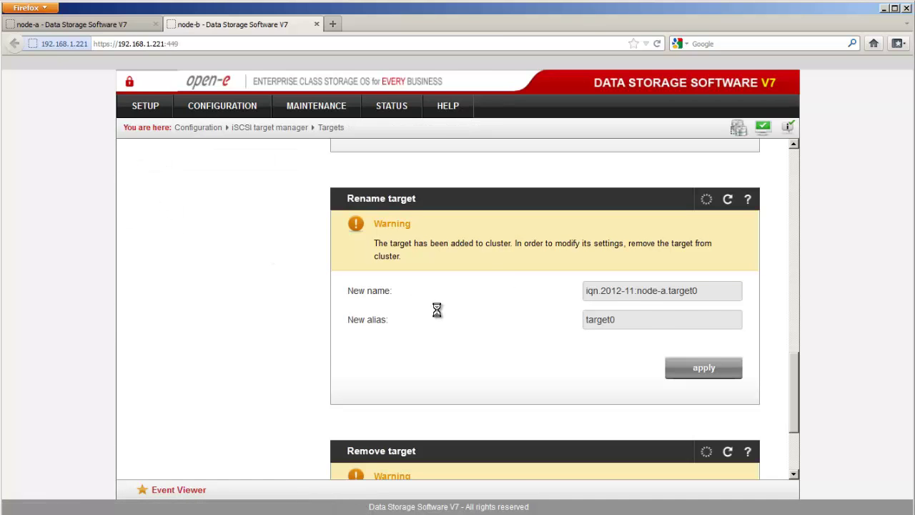
{"action": "scroll", "coordinate": [459, 312], "scroll_direction": "down", "scroll_amount": 3}
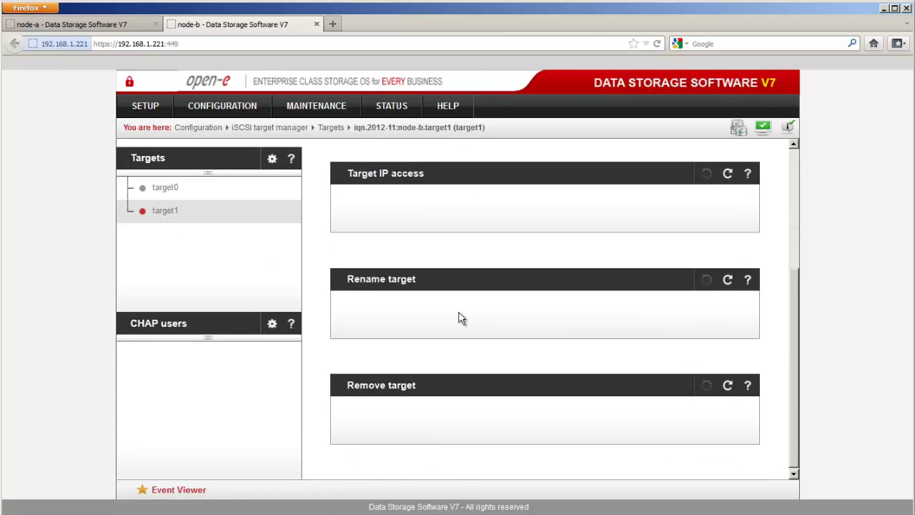
{"action": "scroll", "coordinate": [459, 312], "scroll_direction": "down", "scroll_amount": 5}
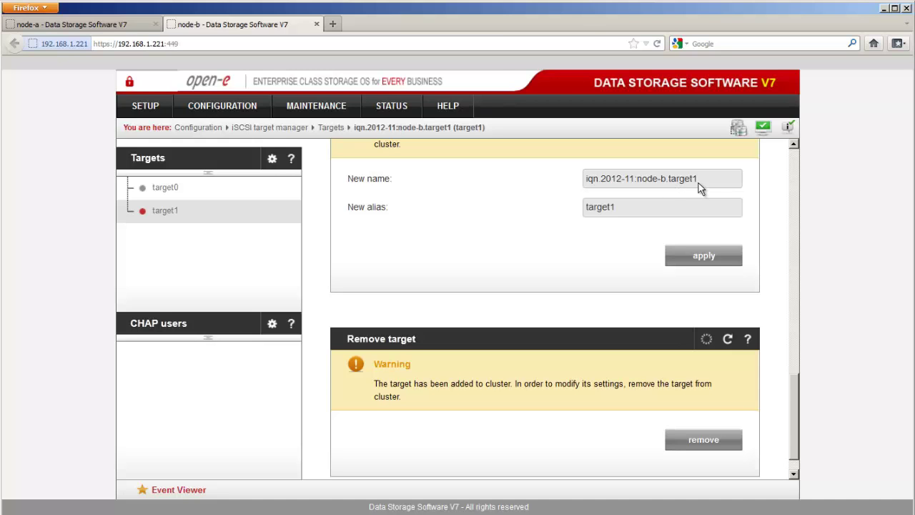
- Open iSCSI target1 on node-a and examine its assigned volume, SCSI ID, target name and alias
{"action": "left_click", "coordinate": [138, 22]}
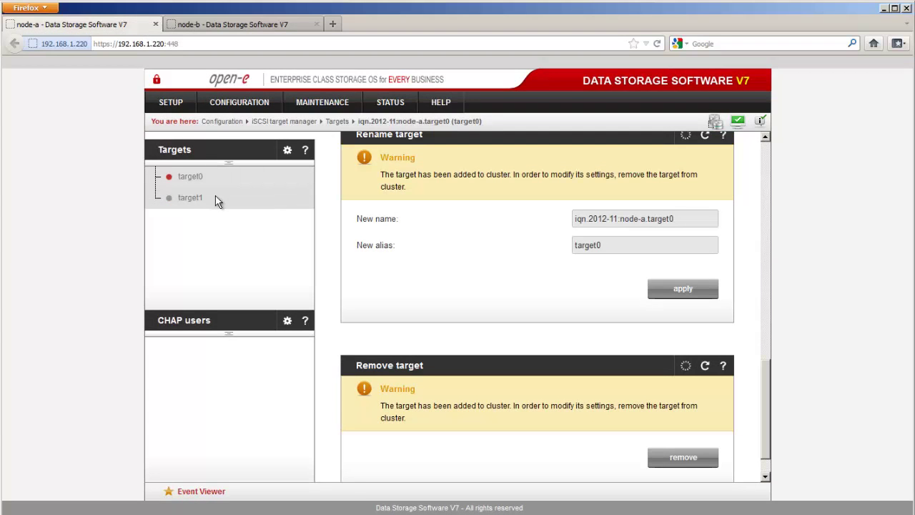
{"action": "left_click", "coordinate": [193, 203]}
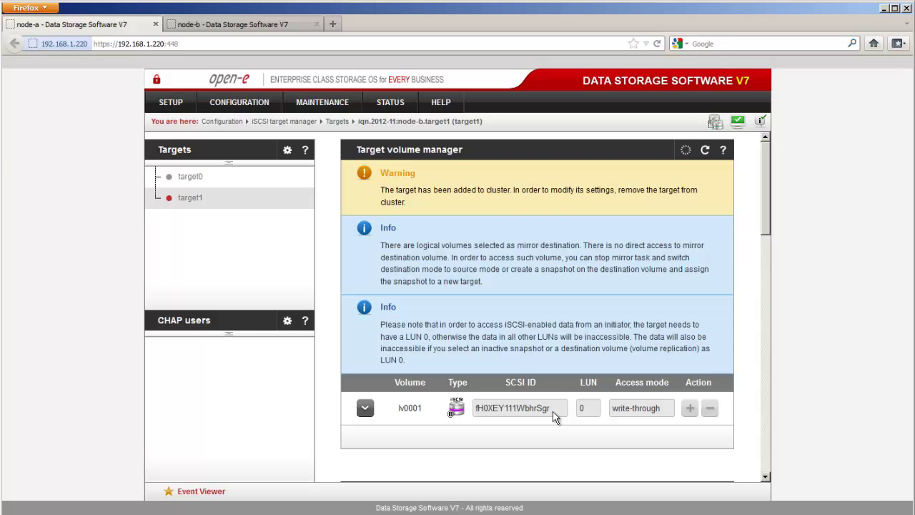
{"action": "scroll", "coordinate": [554, 414], "scroll_direction": "down", "scroll_amount": 8}
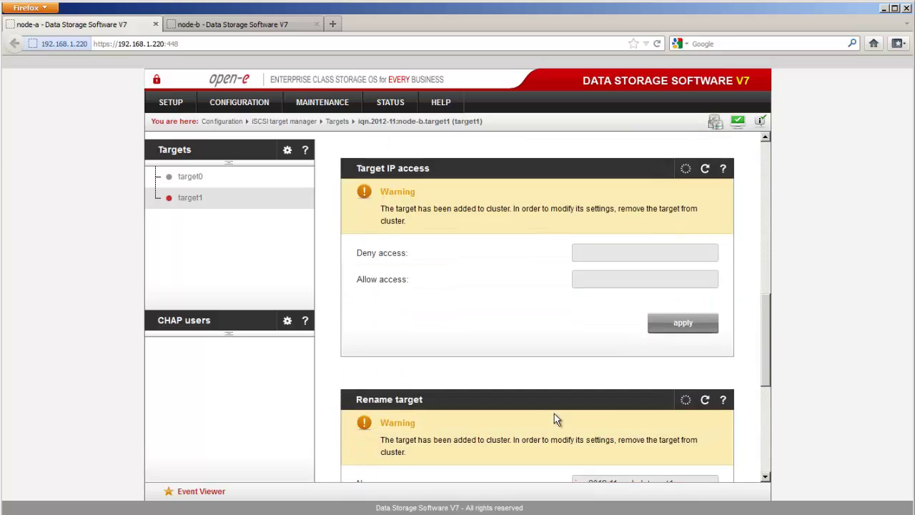
{"action": "scroll", "coordinate": [554, 419], "scroll_direction": "down", "scroll_amount": 3}
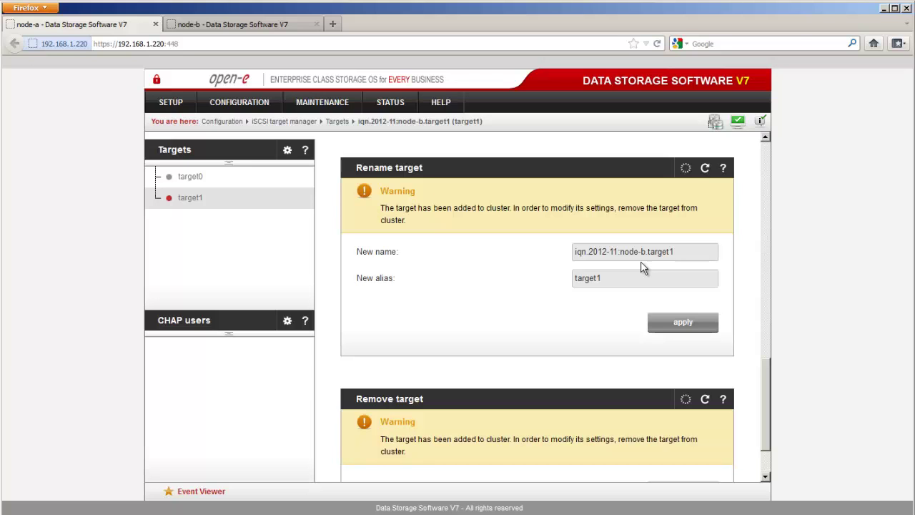
- Open node-a's failover settings and examine the cluster status and the local interfaces of both auxiliary paths
{"action": "left_click", "coordinate": [179, 107]}
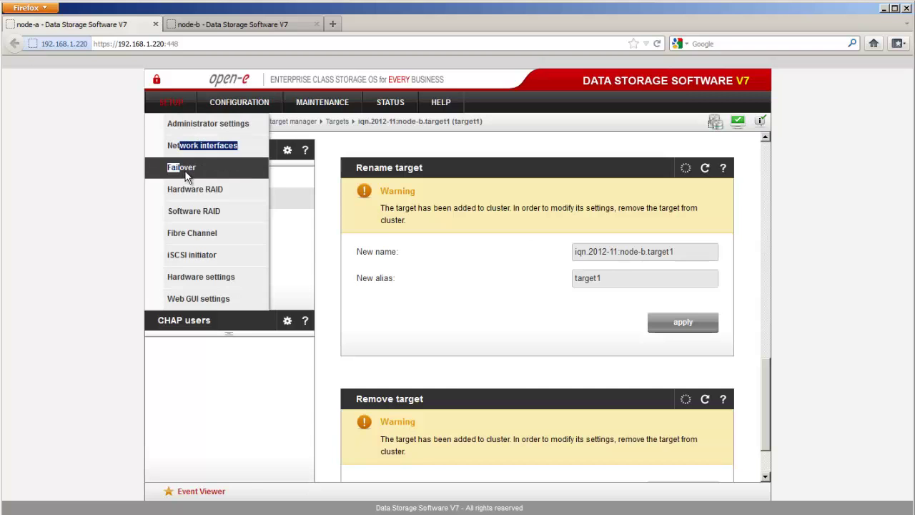
{"action": "left_click", "coordinate": [185, 171]}
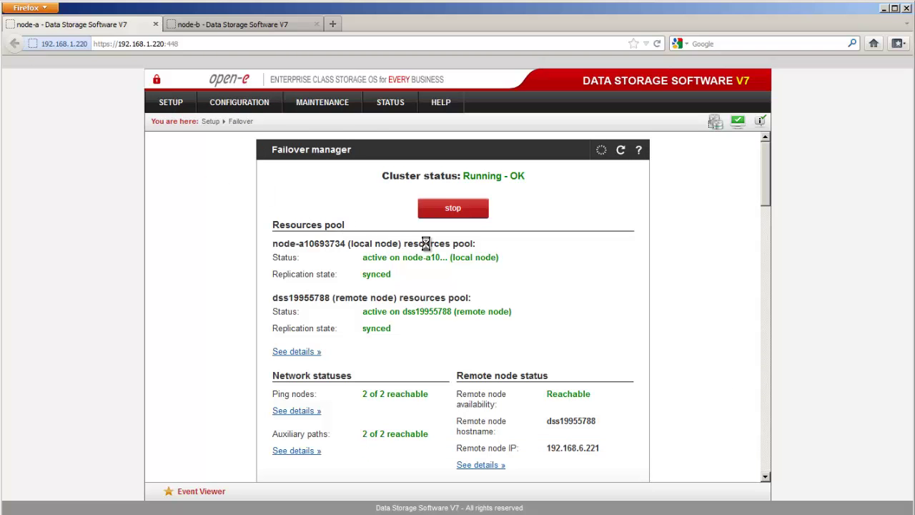
{"action": "scroll", "coordinate": [450, 254], "scroll_direction": "down", "scroll_amount": 5}
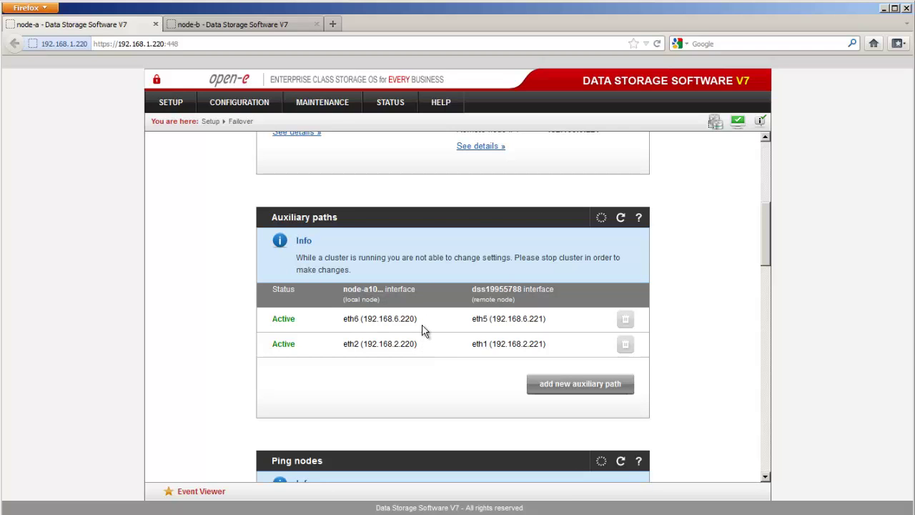
{"action": "left_click_drag", "start_coordinate": [417, 323], "coordinate": [395, 326]}
{"action": "left_click_drag", "start_coordinate": [422, 345], "coordinate": [393, 348]}
- Examine the reachability of the cluster's ping nodes and the options of the failover trigger policy
{"action": "scroll", "coordinate": [497, 348], "scroll_direction": "down", "scroll_amount": 5}
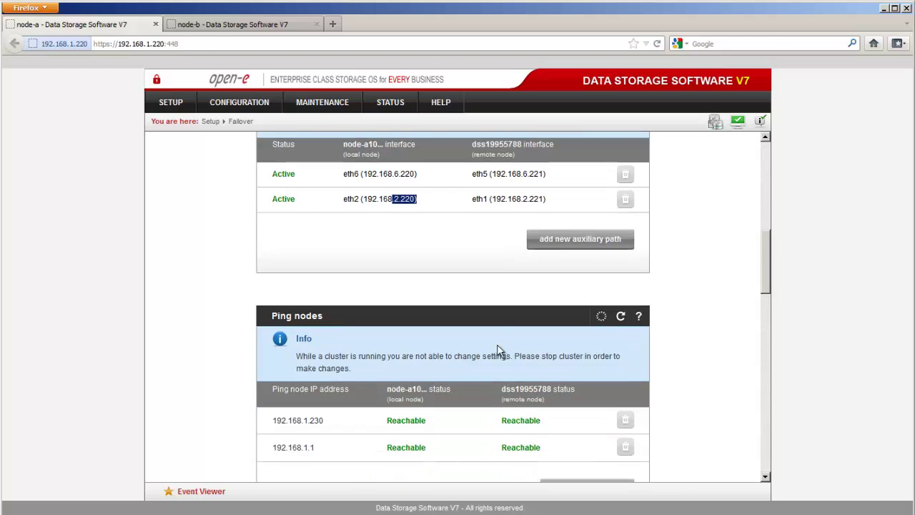
{"action": "scroll", "coordinate": [499, 350], "scroll_direction": "down", "scroll_amount": 2}
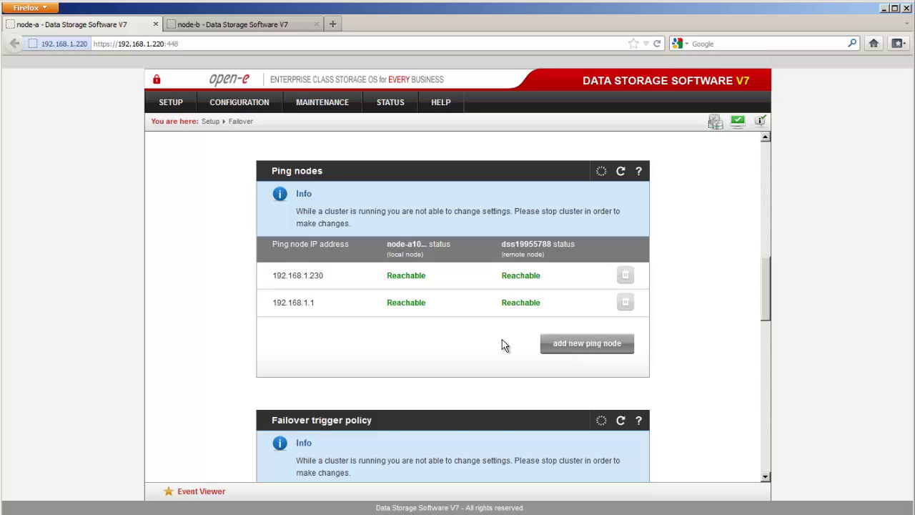
{"action": "scroll", "coordinate": [504, 346], "scroll_direction": "down", "scroll_amount": 3}
{"action": "scroll", "coordinate": [504, 346], "scroll_direction": "down", "scroll_amount": 3}
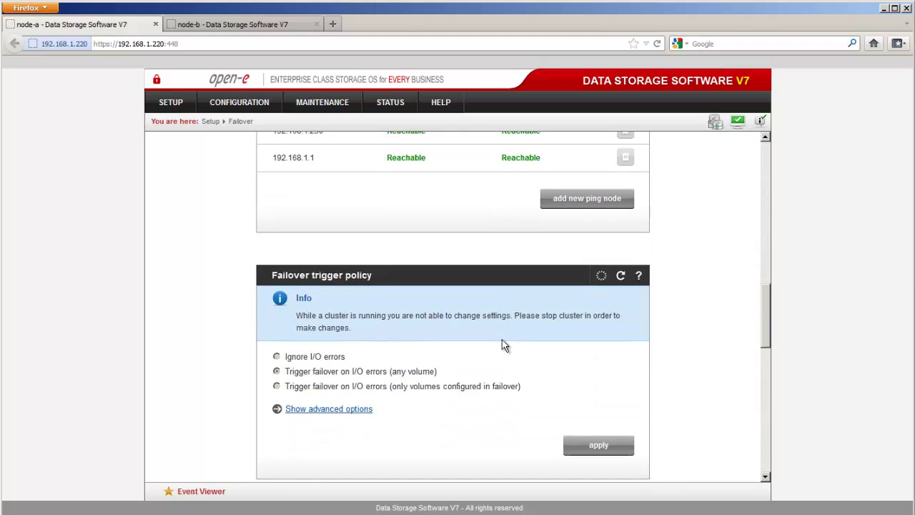
{"action": "scroll", "coordinate": [505, 346], "scroll_direction": "down", "scroll_amount": 1}
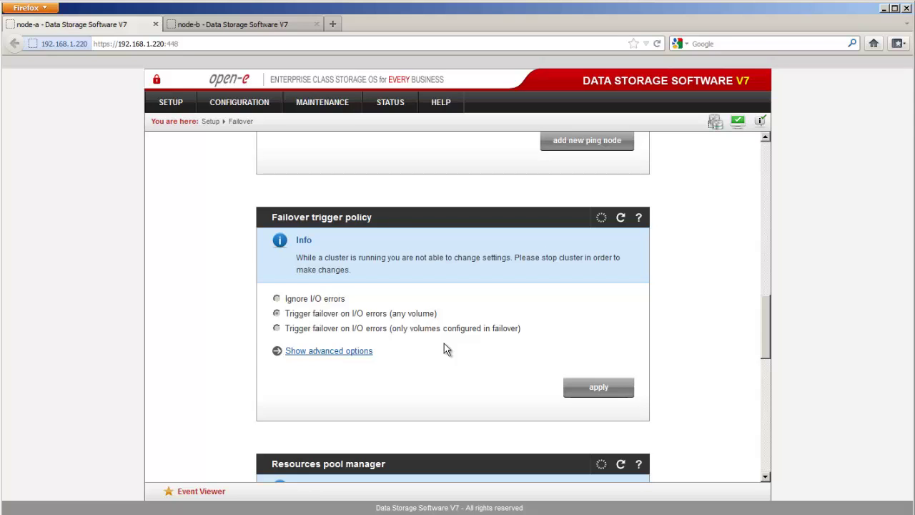
- Show the virtual IP addresses of the local node's resources pool and examine their interface assignments
{"action": "scroll", "coordinate": [444, 344], "scroll_direction": "down", "scroll_amount": 4}
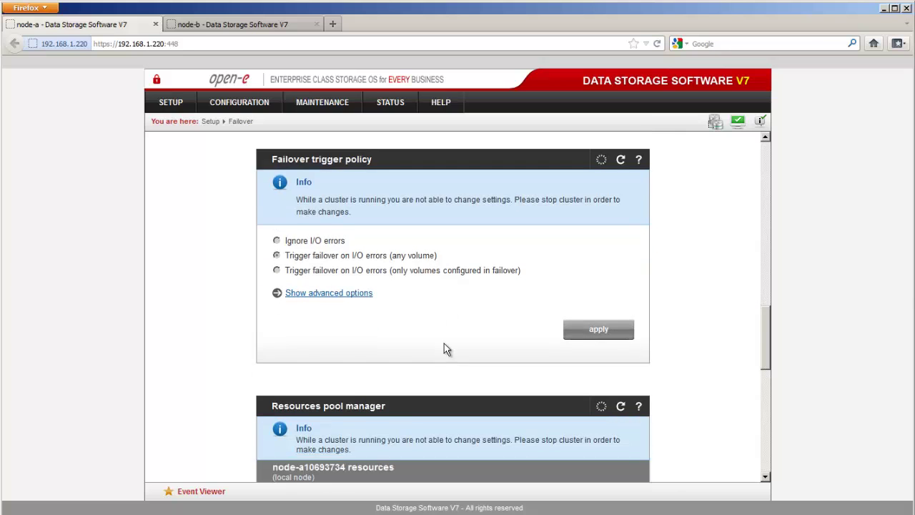
{"action": "scroll", "coordinate": [444, 348], "scroll_direction": "down", "scroll_amount": 4}
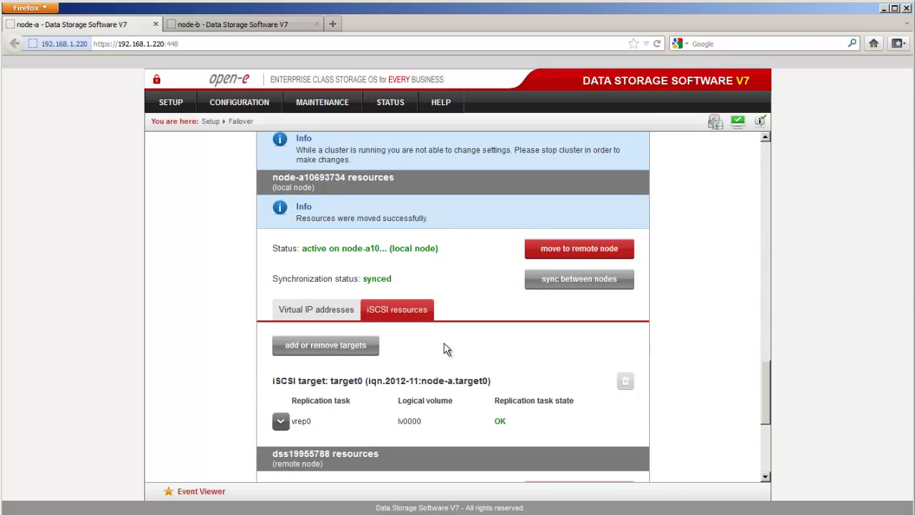
{"action": "left_click", "coordinate": [330, 310]}
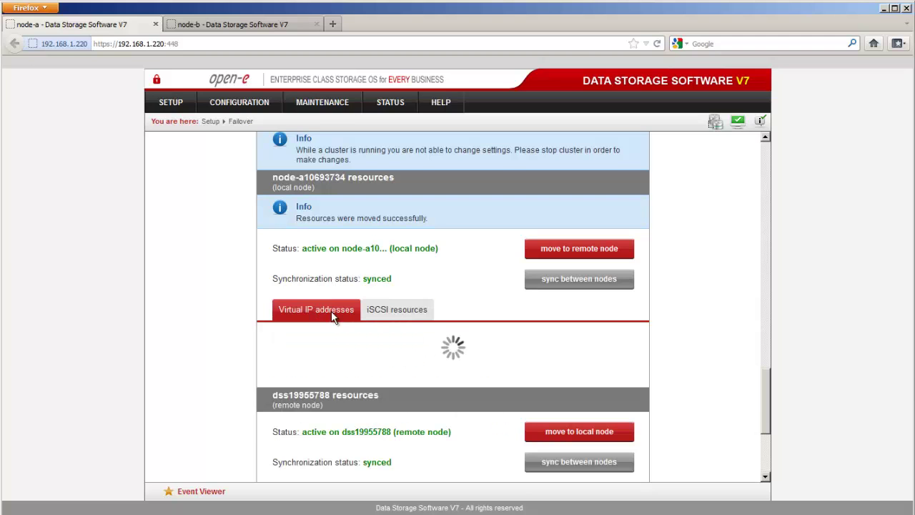
{"action": "scroll", "coordinate": [404, 355], "scroll_direction": "down", "scroll_amount": 1}
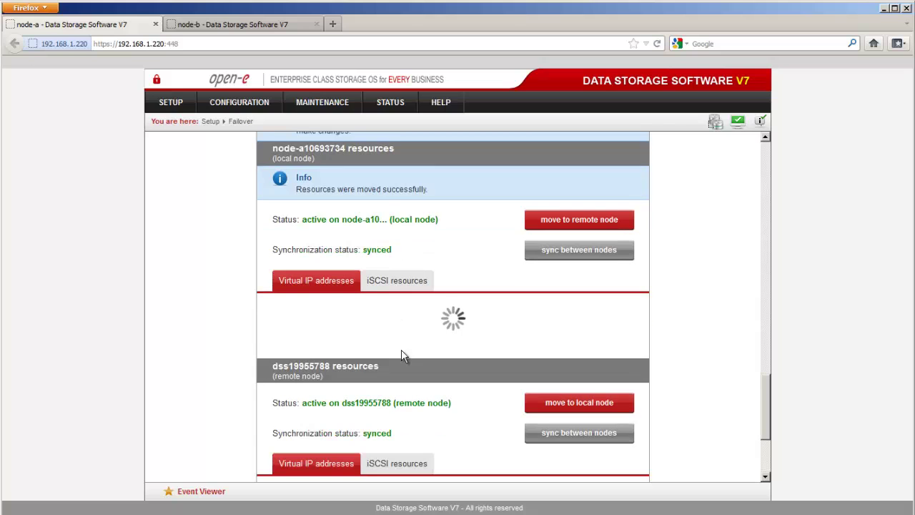
{"action": "scroll", "coordinate": [403, 356], "scroll_direction": "down", "scroll_amount": 1}
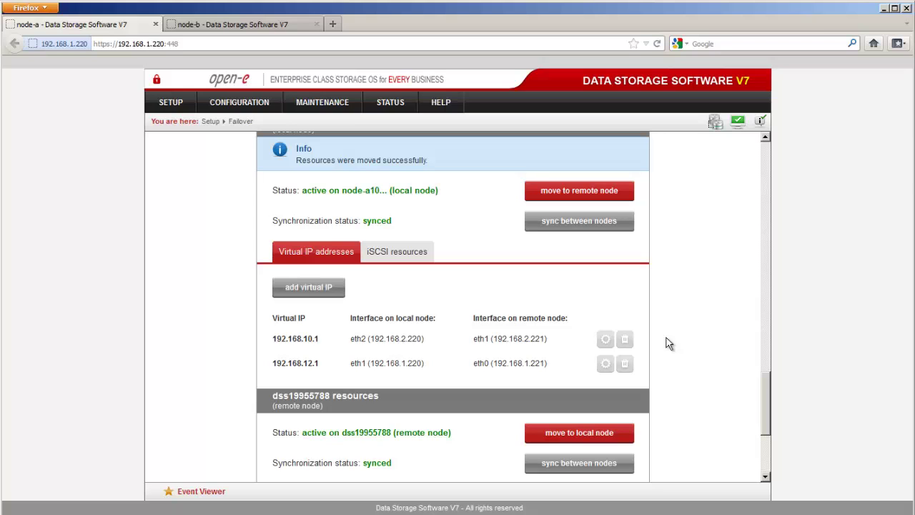
- Examine the remote node's resources pool, checking its status, virtual IP addresses and their interfaces
{"action": "scroll", "coordinate": [666, 339], "scroll_direction": "down", "scroll_amount": 3}
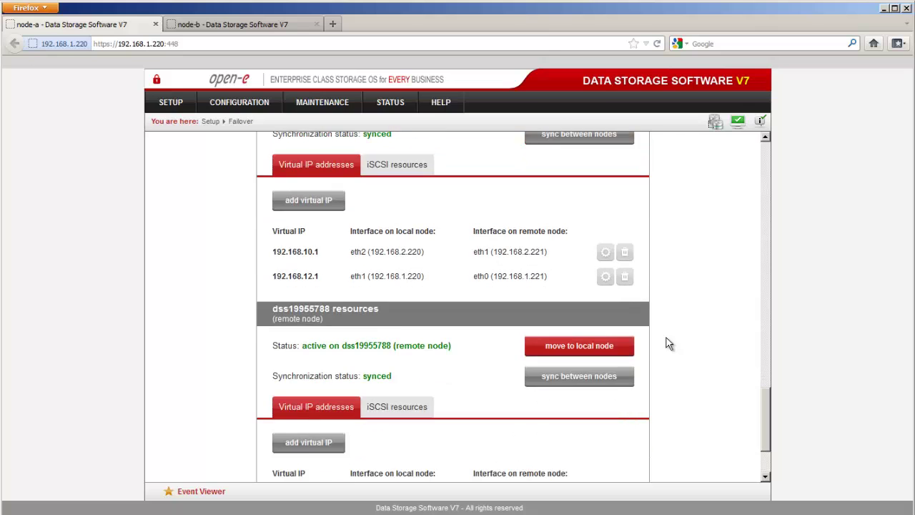
{"action": "scroll", "coordinate": [666, 343], "scroll_direction": "down", "scroll_amount": 1}
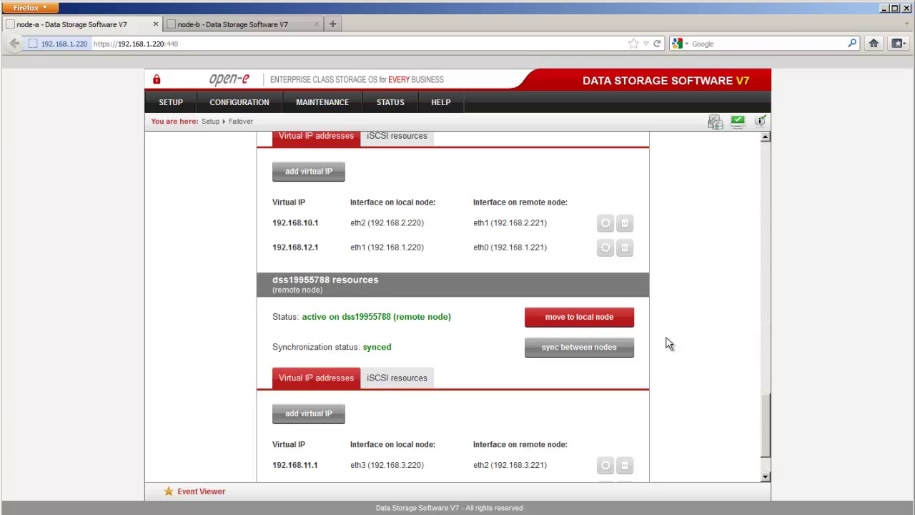
{"action": "scroll", "coordinate": [666, 338], "scroll_direction": "down", "scroll_amount": 1}
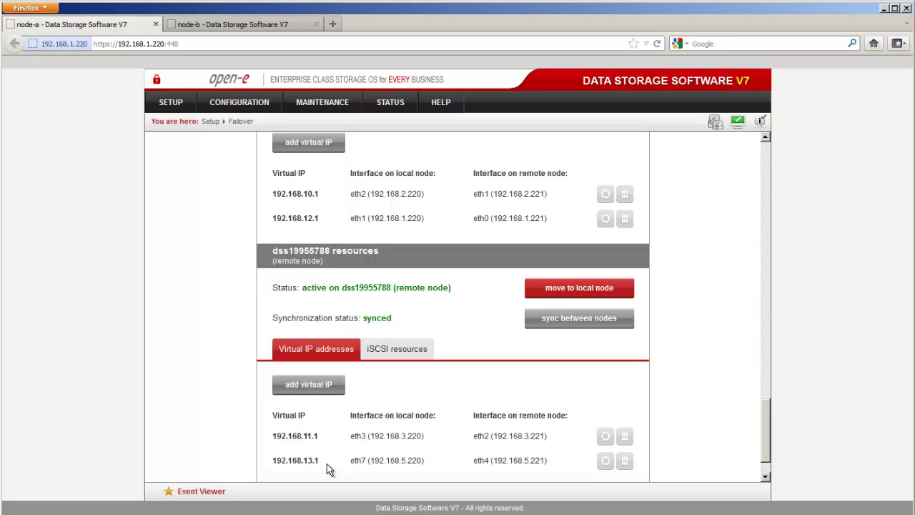
- Show the local node's iSCSI resources and expand vrep0 under target0 to check its connection, volume modes and consistency
{"action": "scroll", "coordinate": [372, 410], "scroll_direction": "up", "scroll_amount": 2}
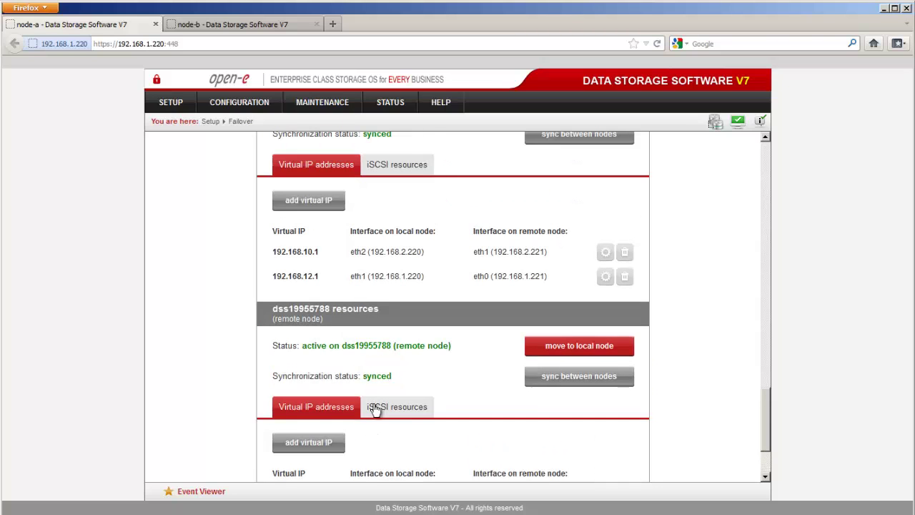
{"action": "left_click", "coordinate": [402, 168]}
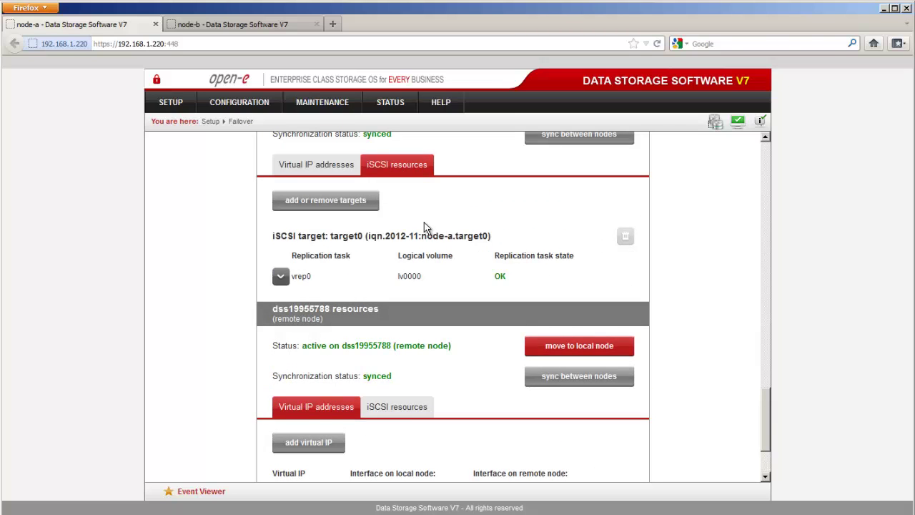
{"action": "left_click", "coordinate": [280, 277]}
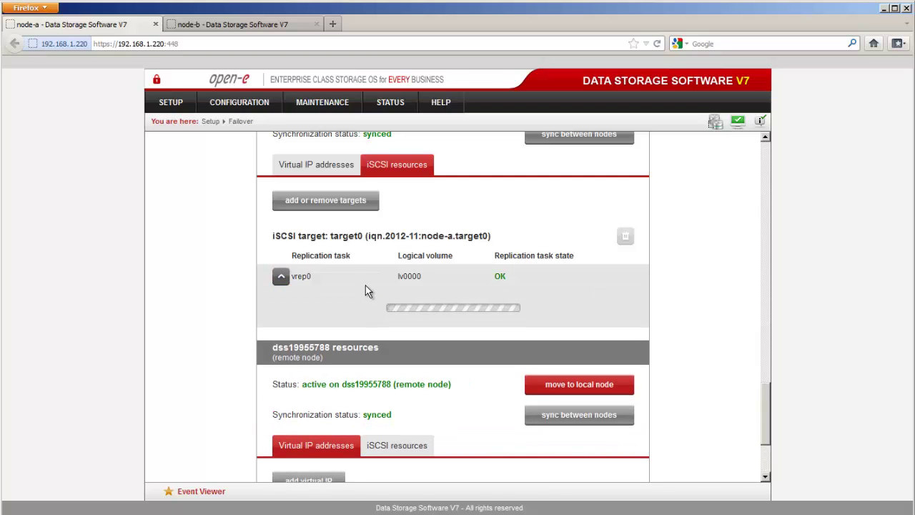
{"action": "scroll", "coordinate": [398, 270], "scroll_direction": "up", "scroll_amount": 2}
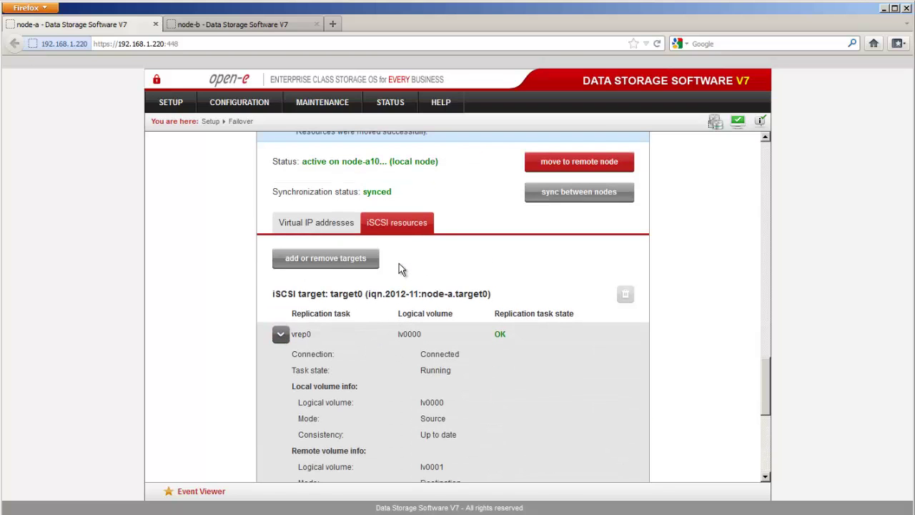
{"action": "left_click_drag", "start_coordinate": [391, 164], "coordinate": [407, 164]}
{"action": "scroll", "coordinate": [541, 334], "scroll_direction": "down", "scroll_amount": 1}
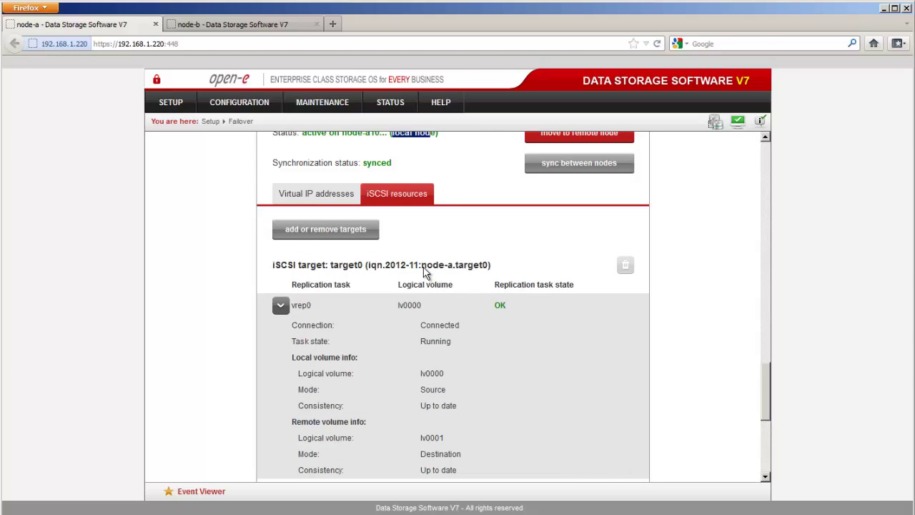
{"action": "left_click_drag", "start_coordinate": [424, 270], "coordinate": [490, 273]}
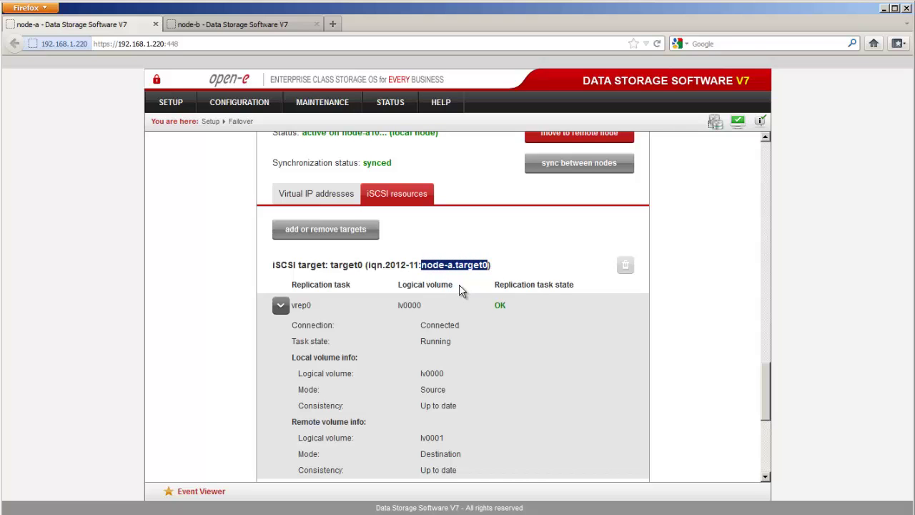
{"action": "scroll", "coordinate": [461, 290], "scroll_direction": "up", "scroll_amount": 1}
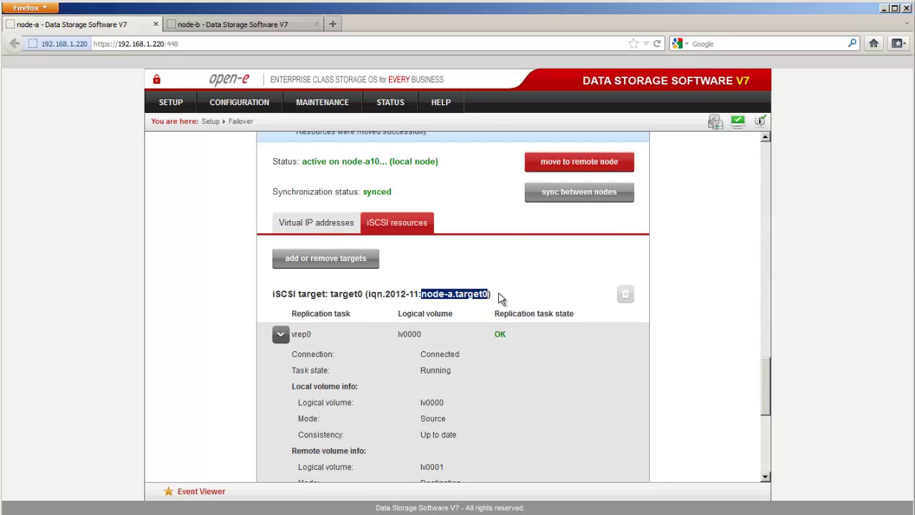
{"action": "left_click", "coordinate": [500, 298]}
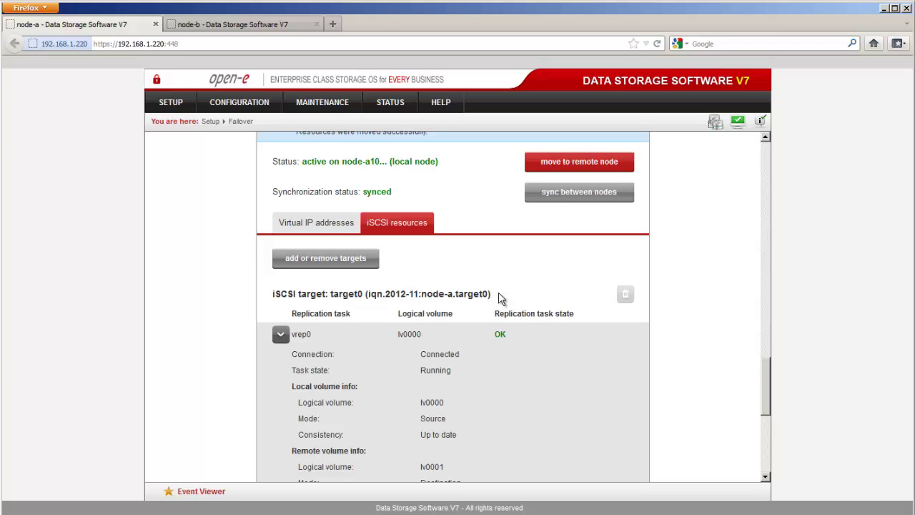
- Show the remote node's iSCSI resources and expand replication task vrep1_reverse under target1
{"action": "scroll", "coordinate": [499, 298], "scroll_direction": "down", "scroll_amount": 6}
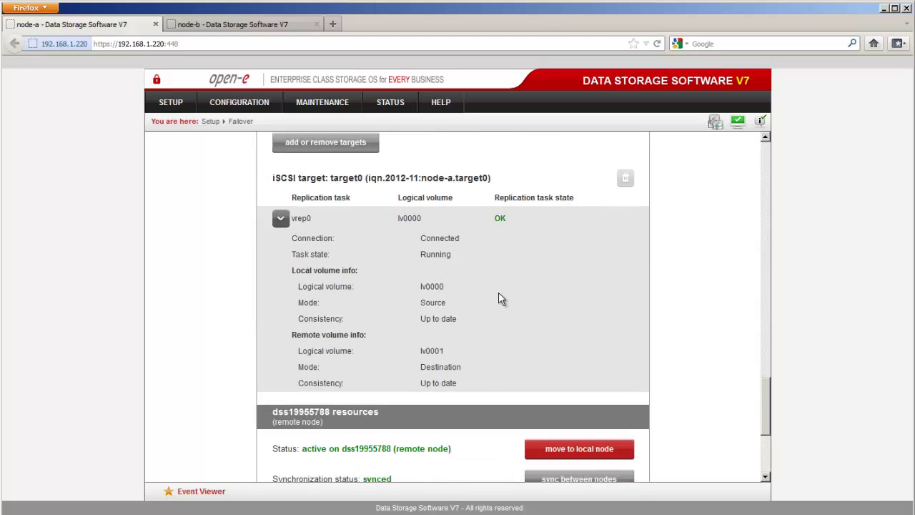
{"action": "scroll", "coordinate": [500, 299], "scroll_direction": "down", "scroll_amount": 1}
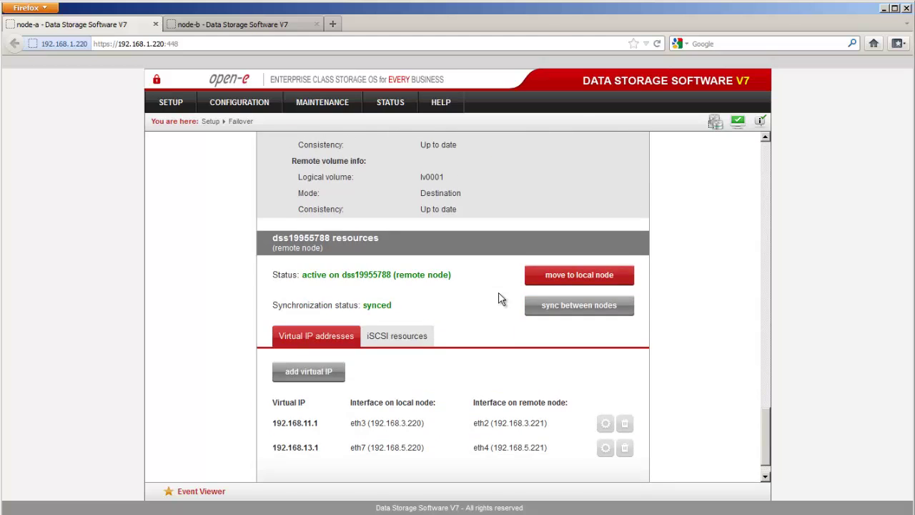
{"action": "scroll", "coordinate": [500, 299], "scroll_direction": "down", "scroll_amount": 1}
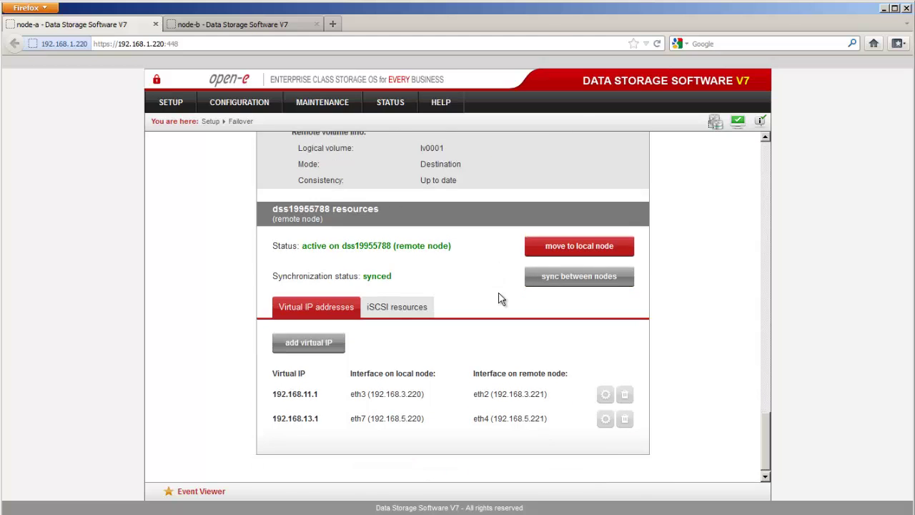
{"action": "left_click", "coordinate": [395, 311]}
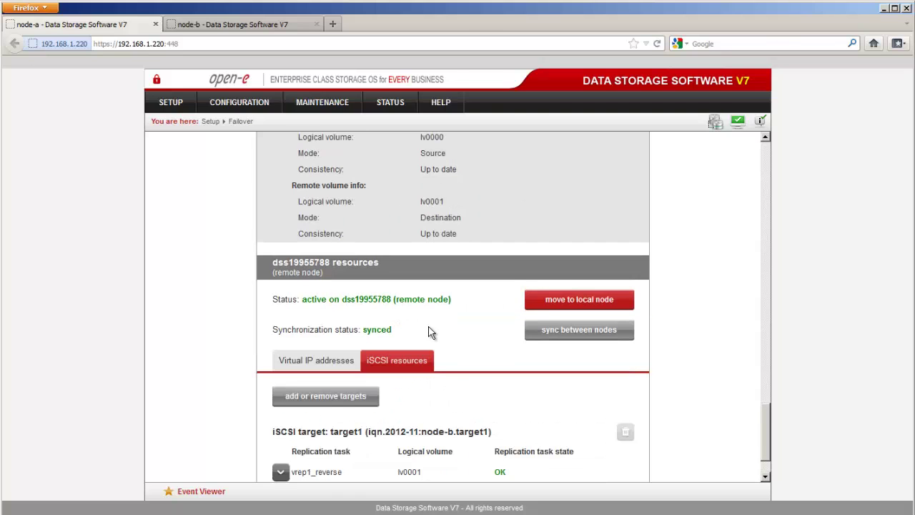
{"action": "scroll", "coordinate": [431, 330], "scroll_direction": "down", "scroll_amount": 1}
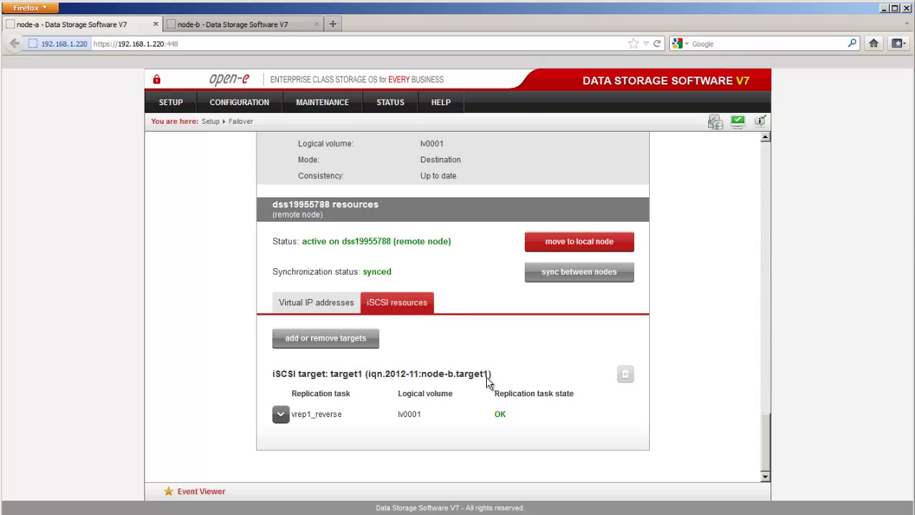
{"action": "left_click_drag", "start_coordinate": [488, 383], "coordinate": [421, 378]}
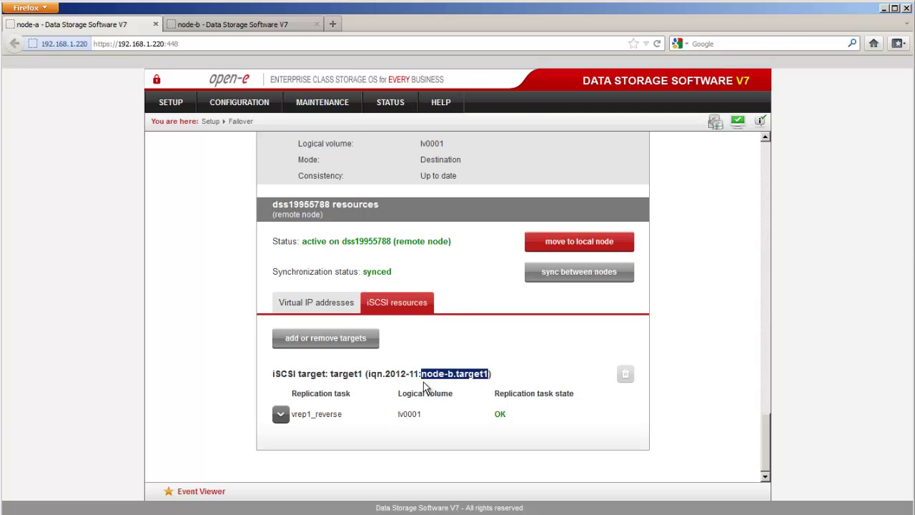
{"action": "left_click", "coordinate": [281, 415]}
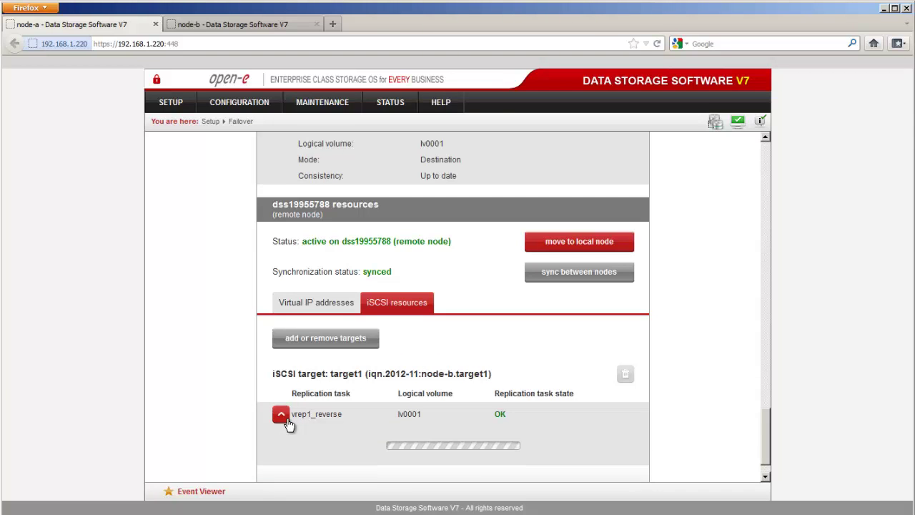
{"action": "scroll", "coordinate": [464, 388], "scroll_direction": "down", "scroll_amount": 1}
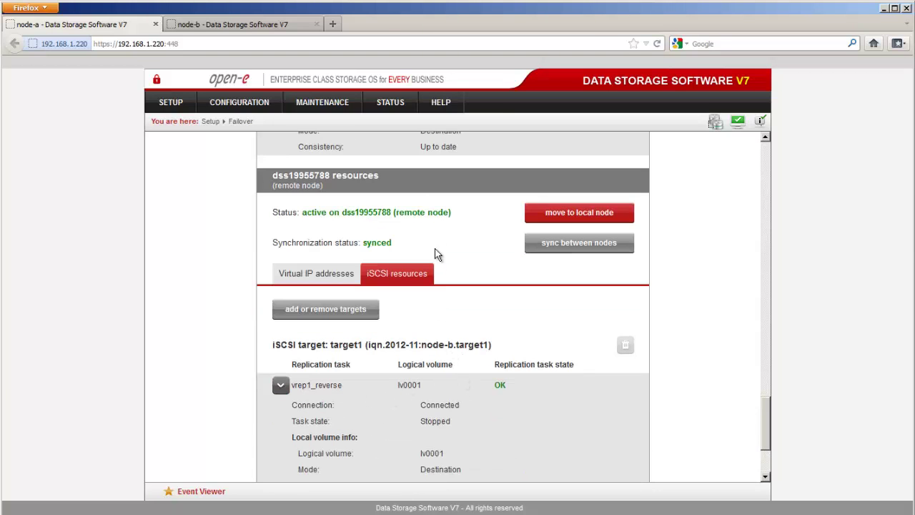
- Check which node the remote resources pool is active on and compare the local and remote volume modes of vrep1_reverse
{"action": "left_click_drag", "start_coordinate": [448, 214], "coordinate": [396, 216]}
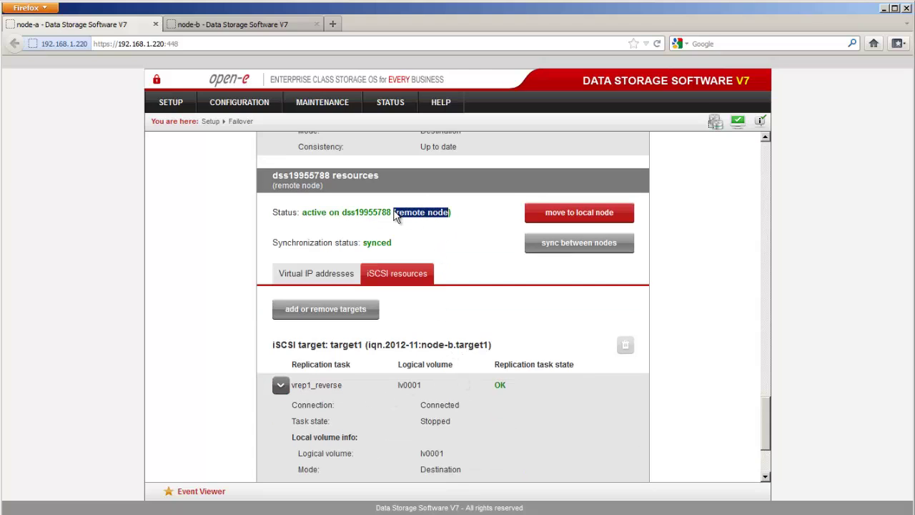
{"action": "left_click", "coordinate": [514, 251]}
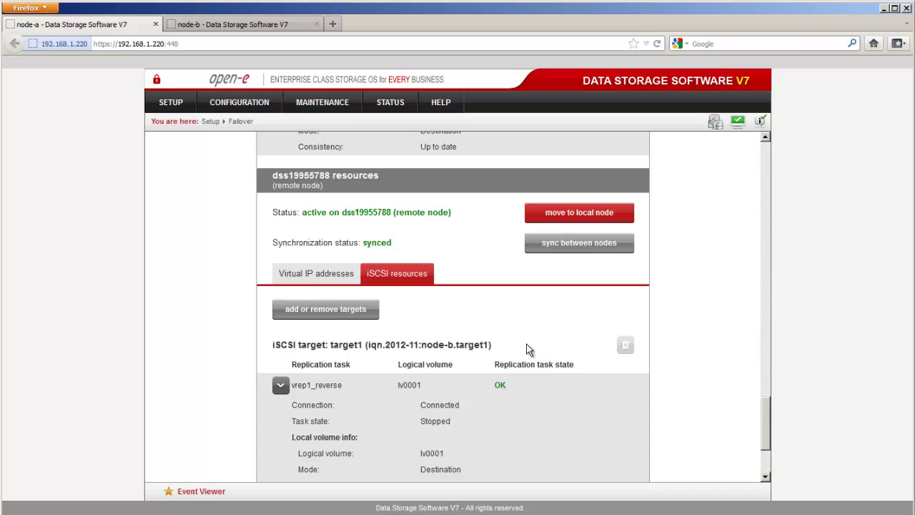
{"action": "scroll", "coordinate": [528, 350], "scroll_direction": "down", "scroll_amount": 3}
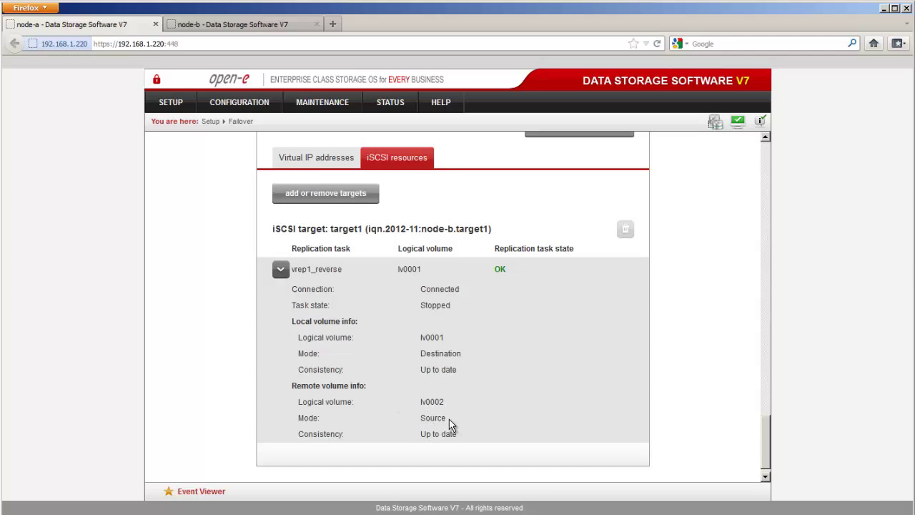
{"action": "left_click_drag", "start_coordinate": [453, 426], "coordinate": [420, 423]}
{"action": "left_click_drag", "start_coordinate": [462, 354], "coordinate": [420, 354]}
- Examine the Failover manager's overall cluster status, covering both resource pools, ping nodes, auxiliary paths and the remote node
{"action": "scroll", "coordinate": [529, 372], "scroll_direction": "up", "scroll_amount": 7}
{"action": "scroll", "coordinate": [529, 372], "scroll_direction": "up", "scroll_amount": 10}
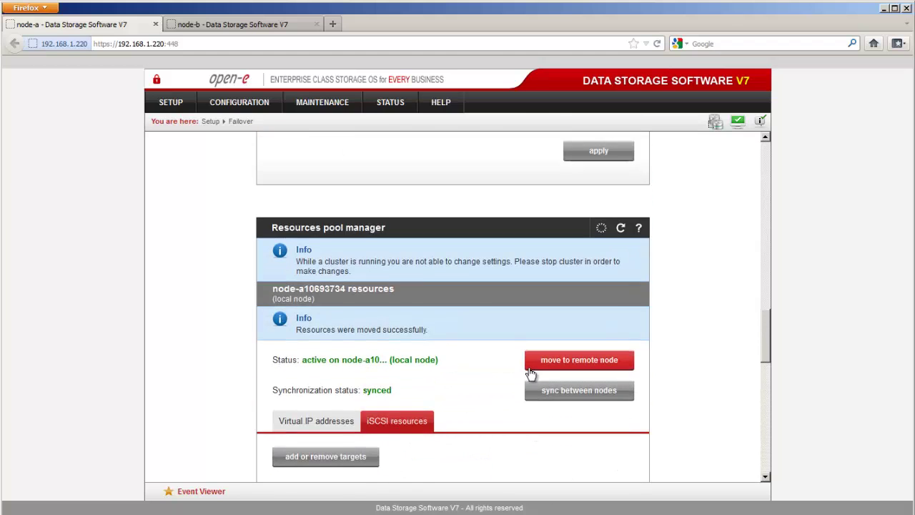
{"action": "scroll", "coordinate": [528, 372], "scroll_direction": "up", "scroll_amount": 10}
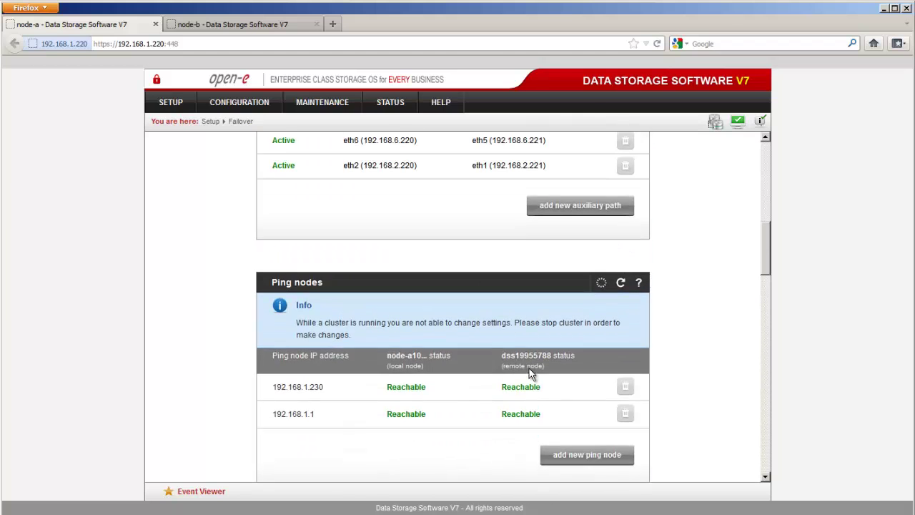
{"action": "scroll", "coordinate": [528, 371], "scroll_direction": "up", "scroll_amount": 2}
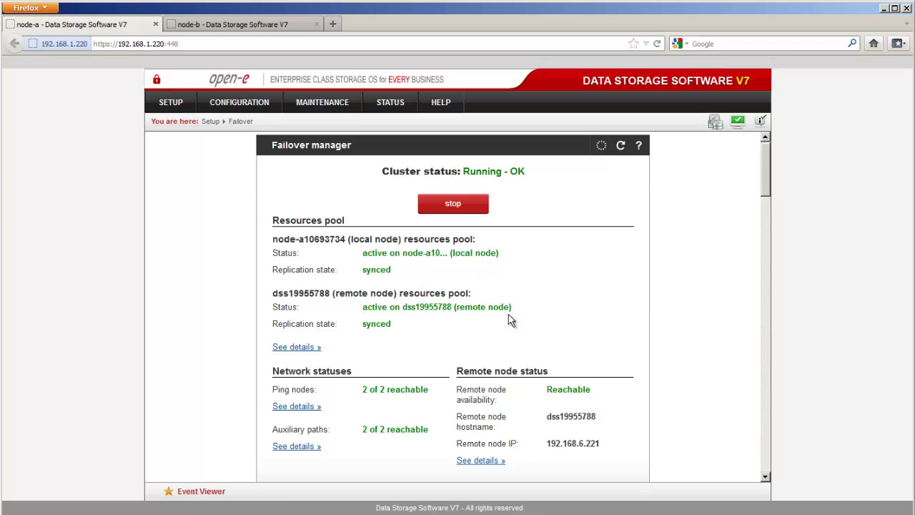
{"action": "scroll", "coordinate": [525, 368], "scroll_direction": "down", "scroll_amount": 1}
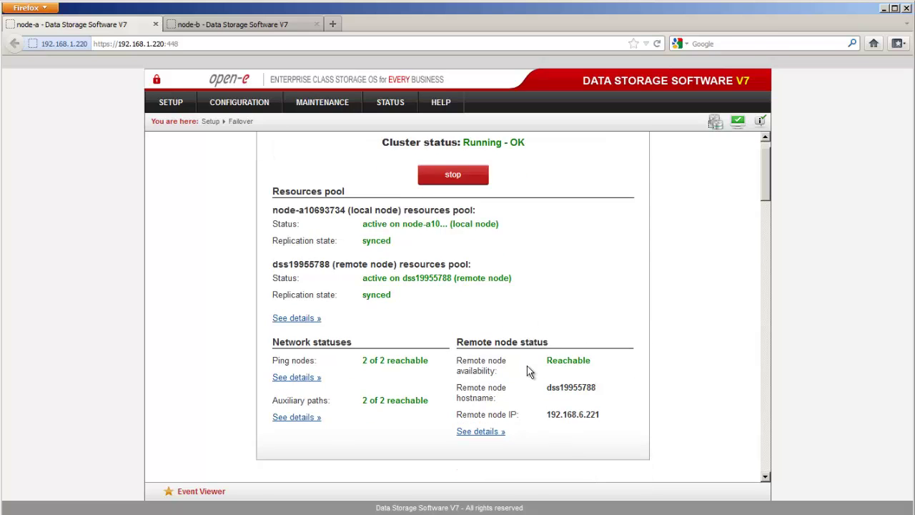
{"action": "left_click", "coordinate": [312, 382]}
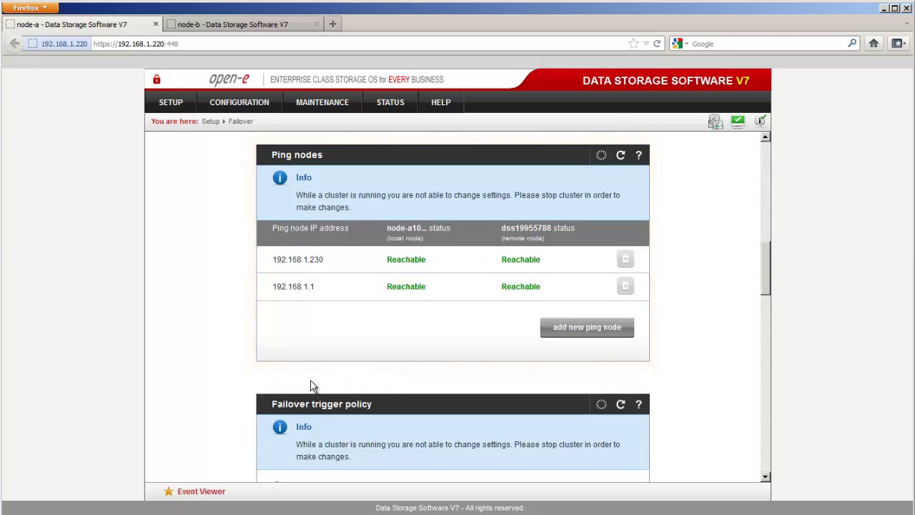
{"action": "scroll", "coordinate": [312, 386], "scroll_direction": "up", "scroll_amount": 10}
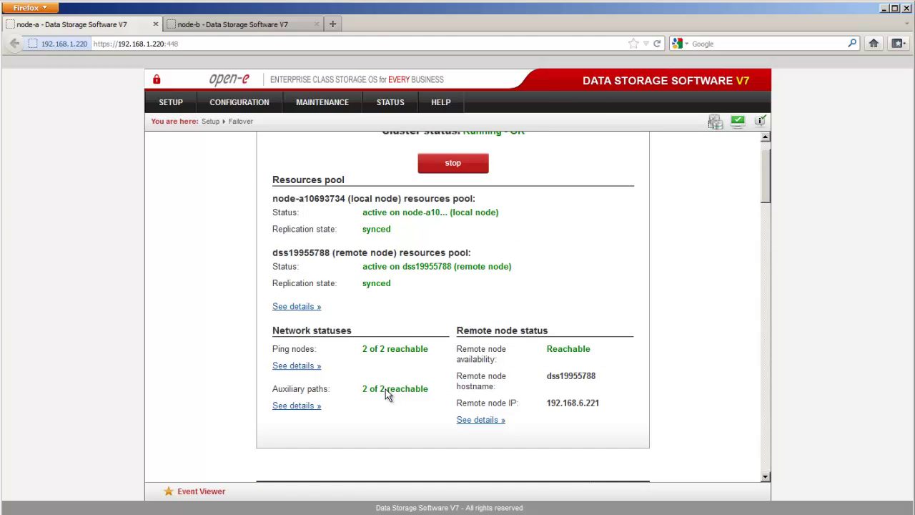
{"action": "scroll", "coordinate": [465, 379], "scroll_direction": "up", "scroll_amount": 1}
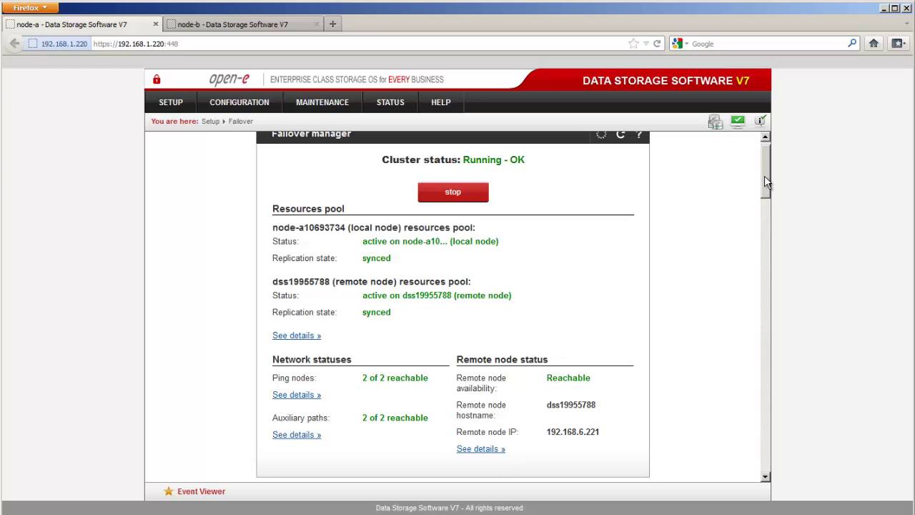
- Move the local node's resources pool to the remote node and confirm the move
{"action": "left_click_drag", "start_coordinate": [764, 176], "coordinate": [763, 369]}
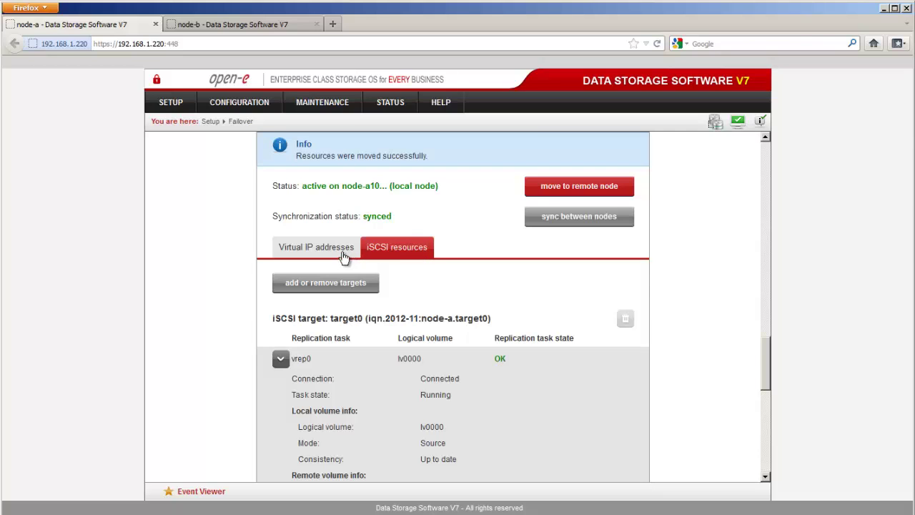
{"action": "left_click", "coordinate": [541, 193]}
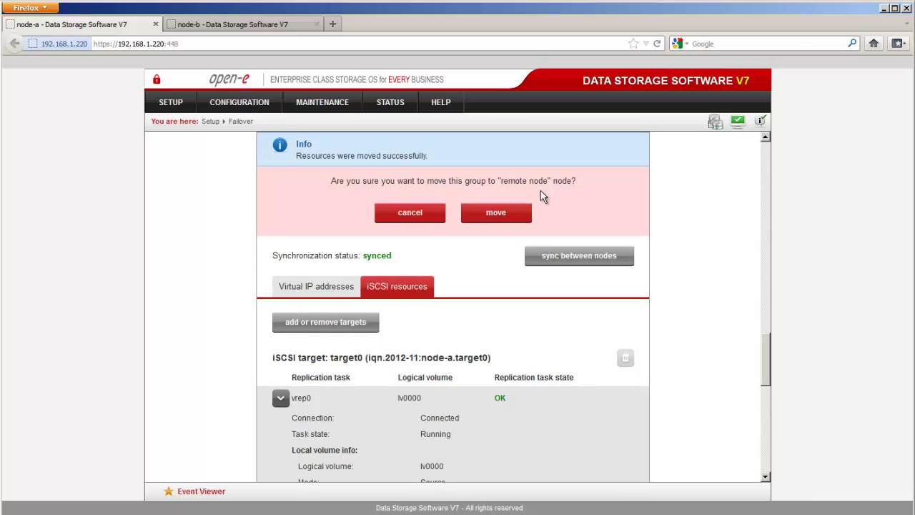
{"action": "left_click", "coordinate": [486, 219]}
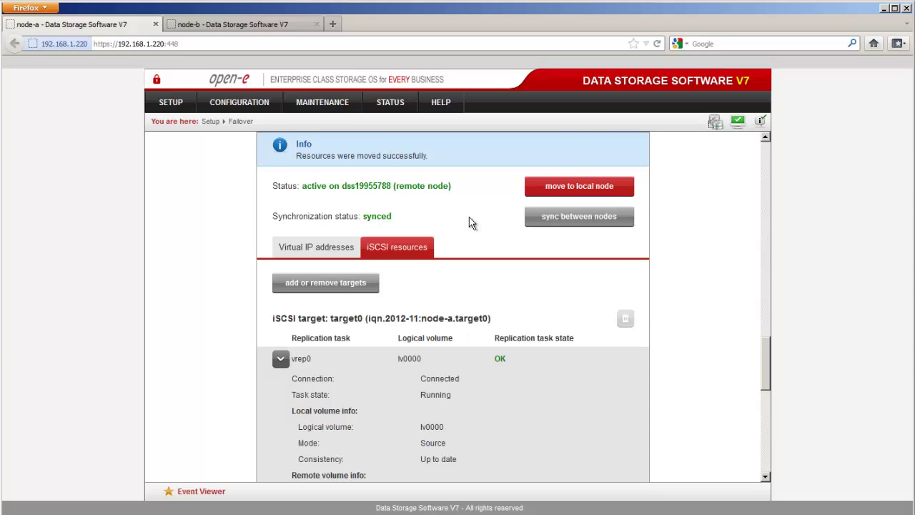
- Open the volume replication settings and check the source and destination modes of lv0000 and lv0001
{"action": "mouse_move", "coordinate": [263, 114]}
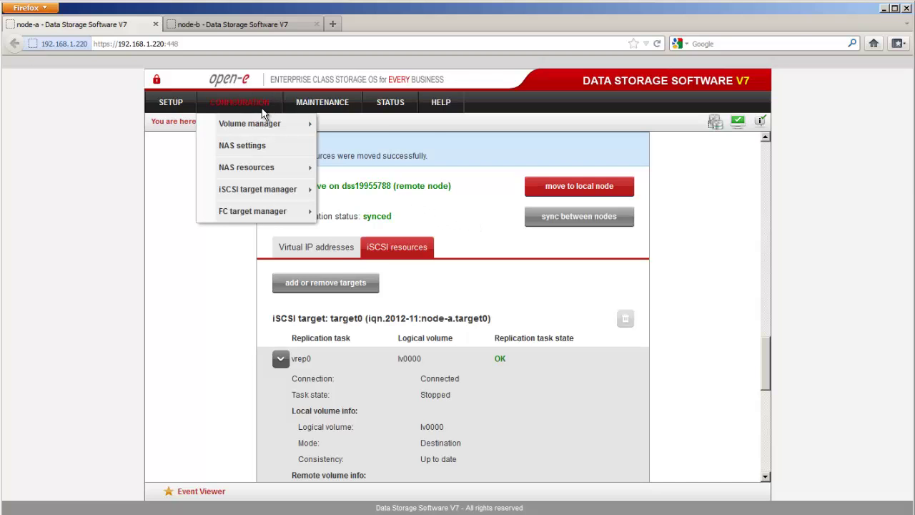
{"action": "mouse_move", "coordinate": [289, 129]}
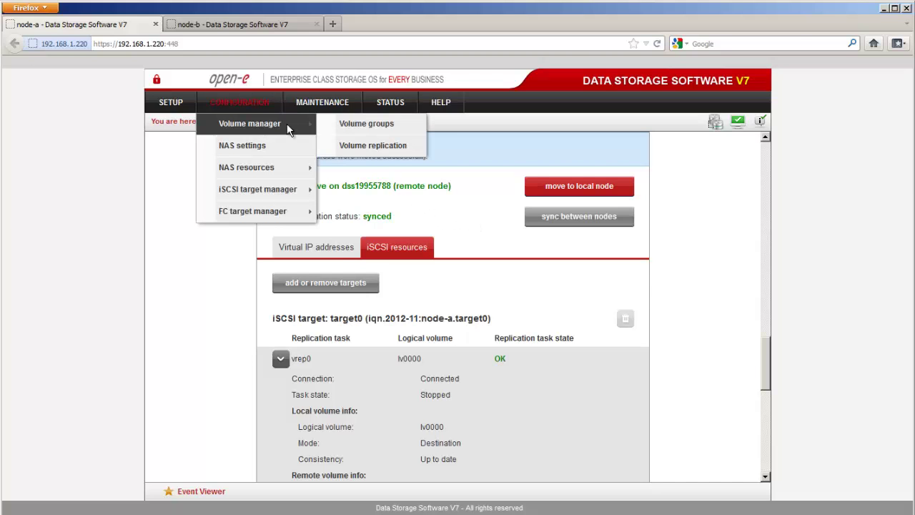
{"action": "left_click", "coordinate": [337, 147]}
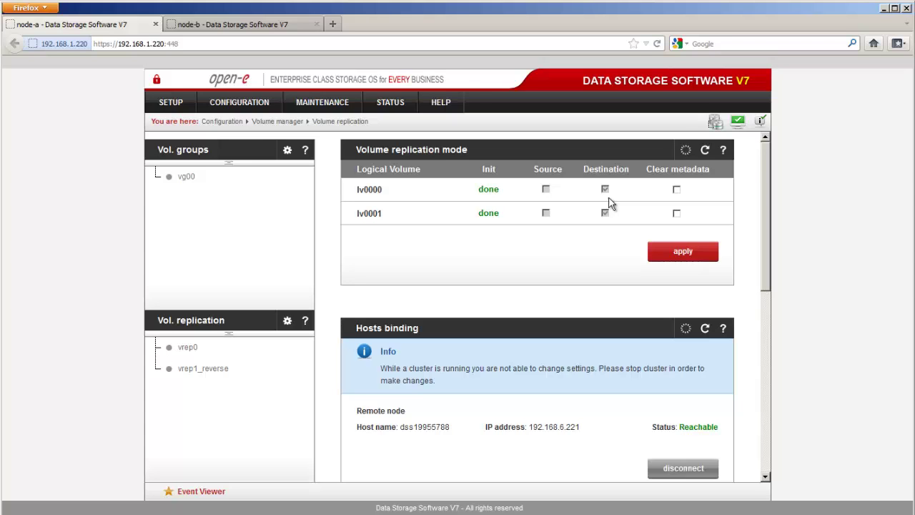
- Return to the failover settings and move the node-a resources pool back to the local node, confirming the move
{"action": "left_click", "coordinate": [184, 107]}
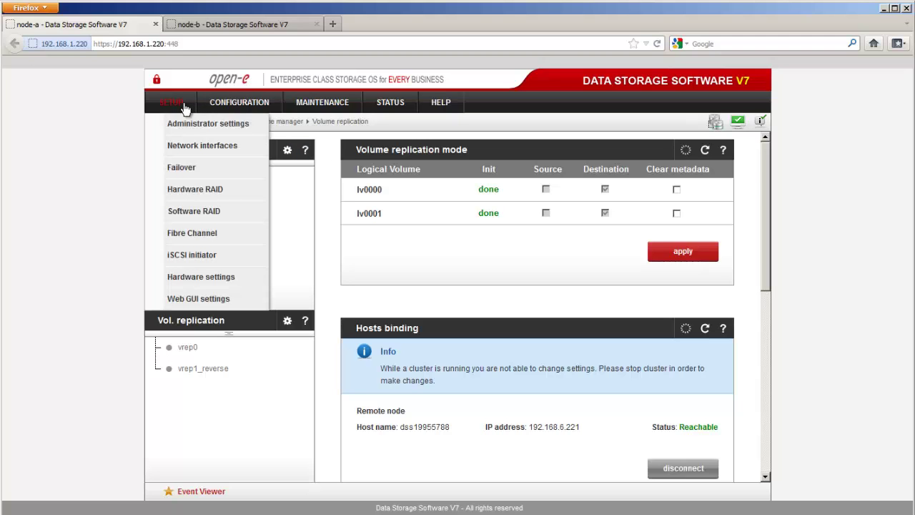
{"action": "left_click", "coordinate": [205, 168]}
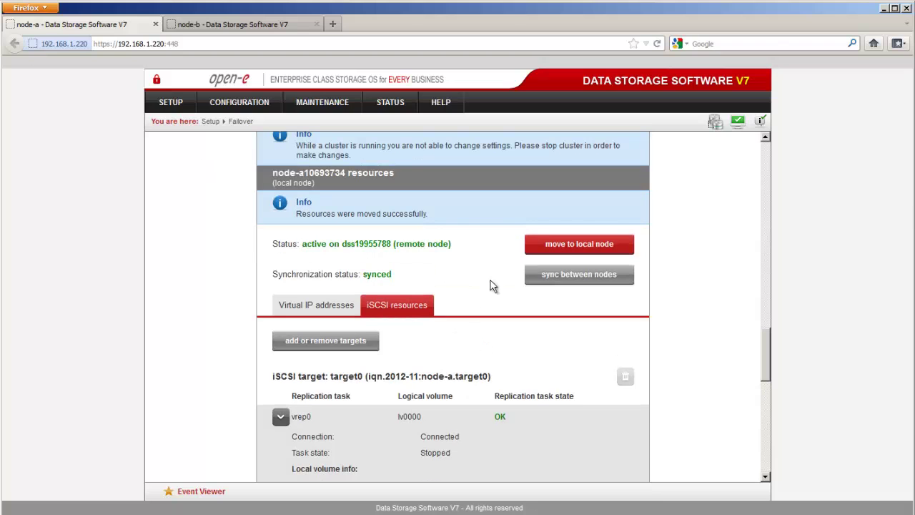
{"action": "left_click", "coordinate": [584, 251]}
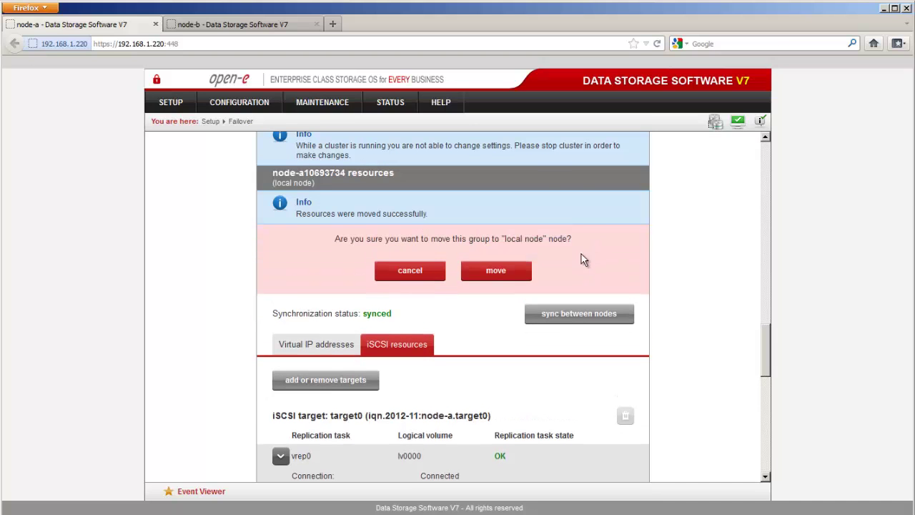
{"action": "left_click", "coordinate": [481, 278]}
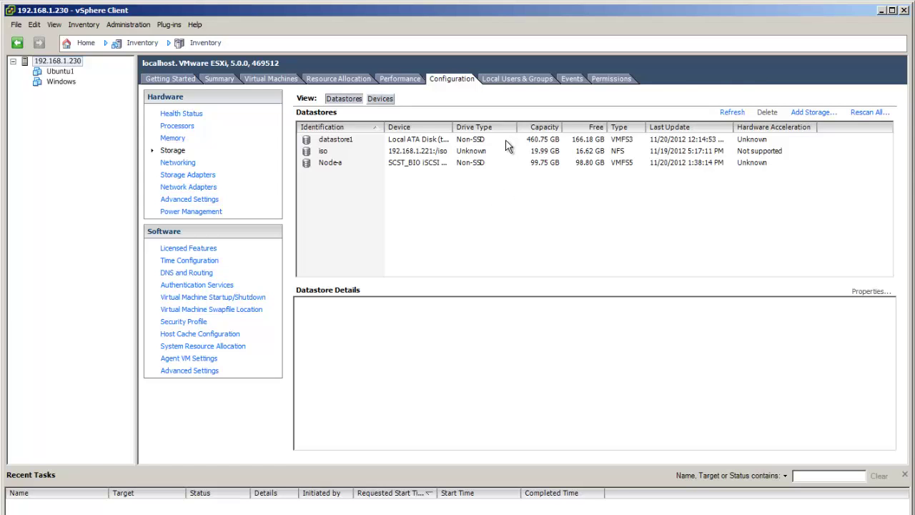
- Show the ESXi host's storage adapters and select the iSCSI software adapter vmhba38 to view its devices
{"action": "left_click", "coordinate": [205, 179]}
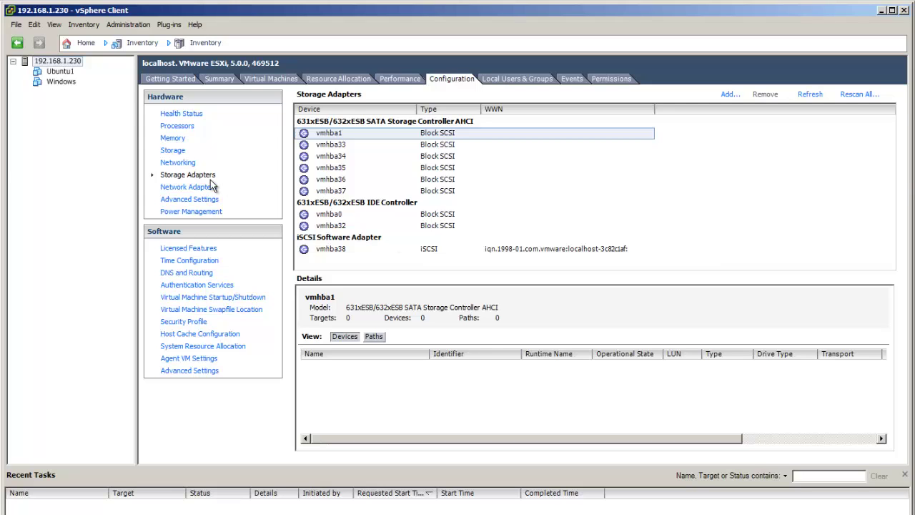
{"action": "left_click", "coordinate": [366, 243]}
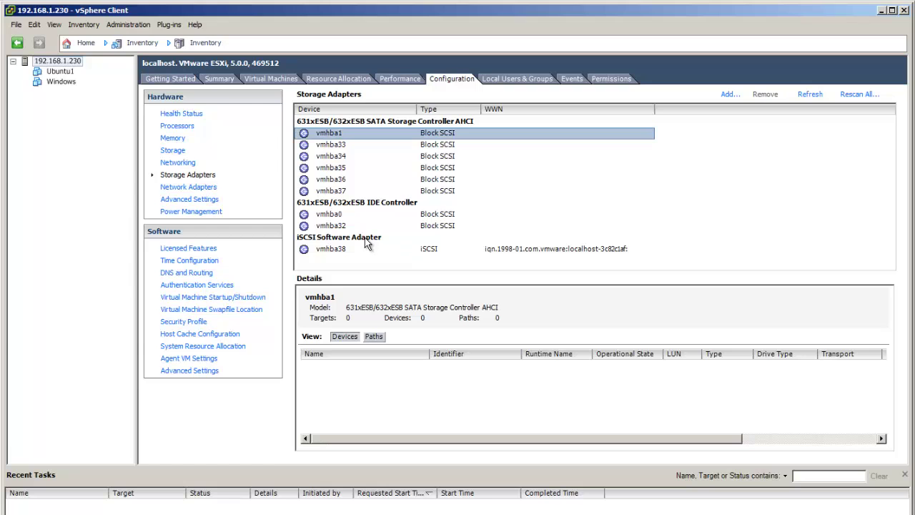
{"action": "left_click", "coordinate": [492, 252]}
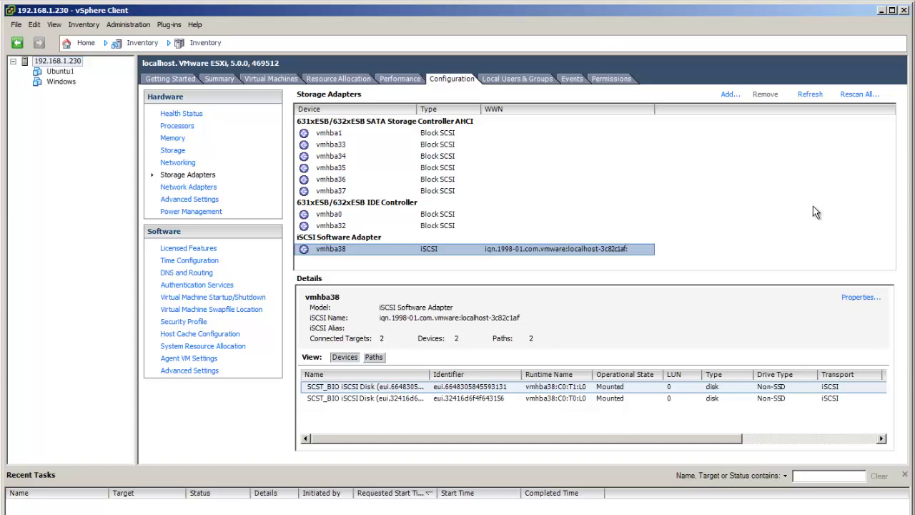
- Open the properties of iSCSI adapter vmhba38 and examine its static and dynamic discovery targets
{"action": "left_click", "coordinate": [857, 299]}
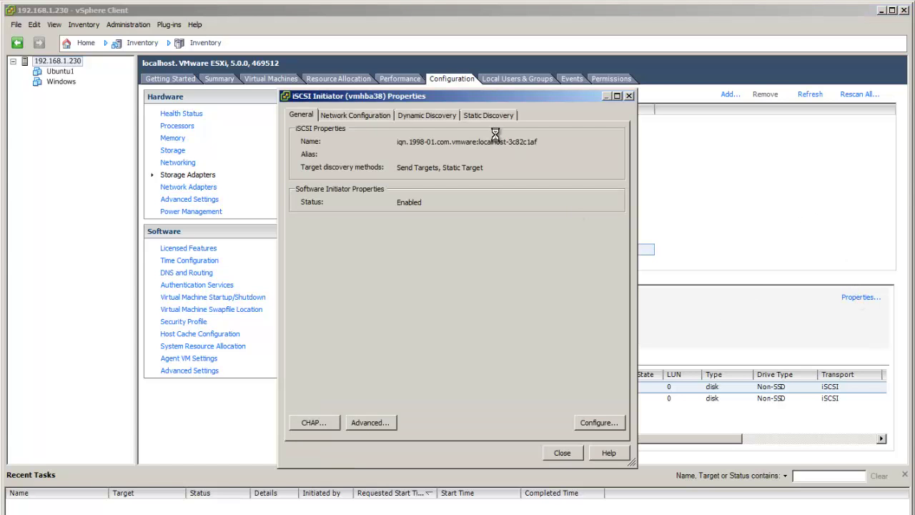
{"action": "left_click", "coordinate": [478, 116]}
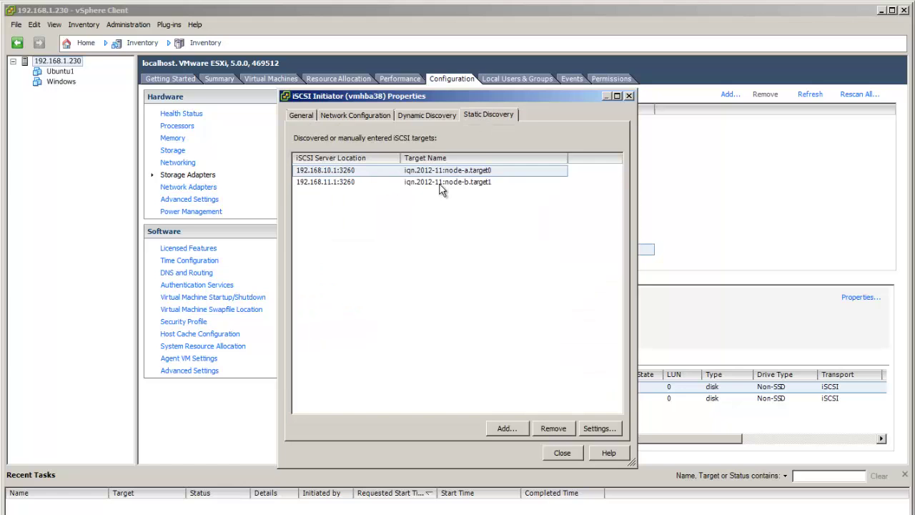
{"action": "left_click", "coordinate": [424, 115]}
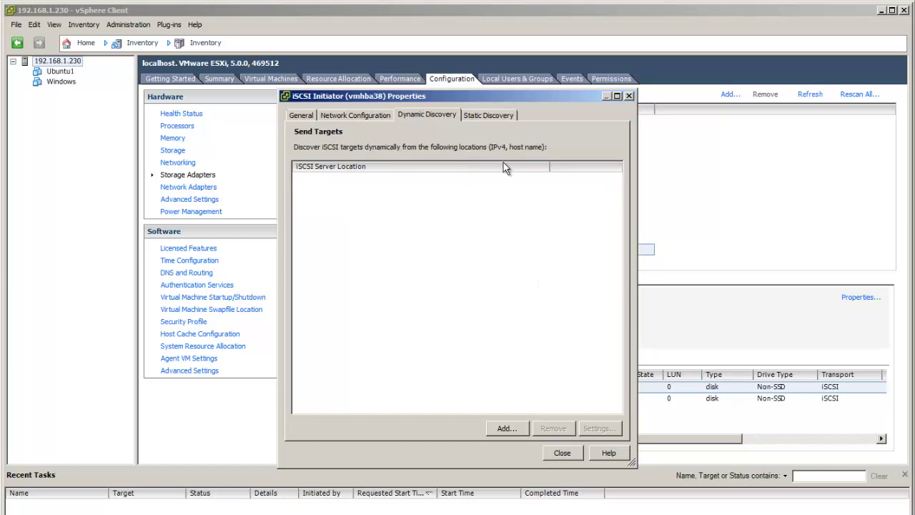
{"action": "left_click", "coordinate": [494, 118]}
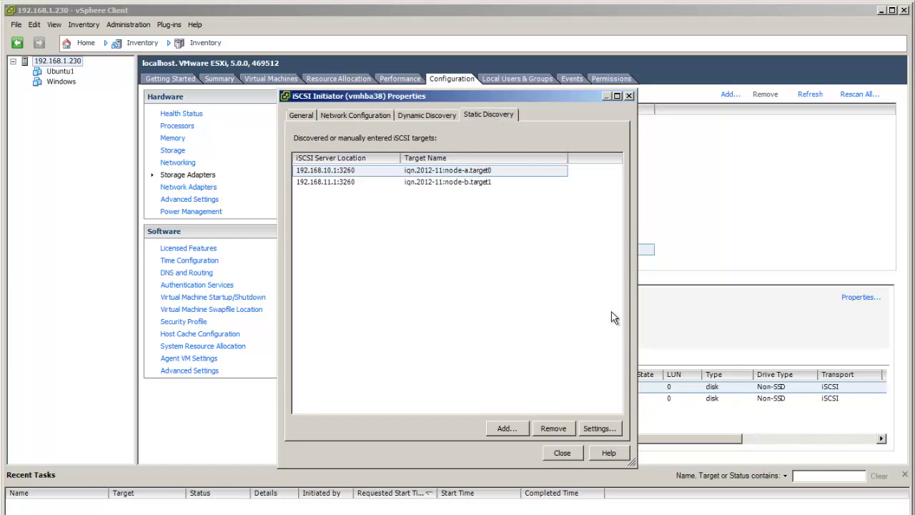
- Close the iSCSI adapter properties, check the paths of vmhba38, and show the host's datastores
{"action": "left_click", "coordinate": [573, 455]}
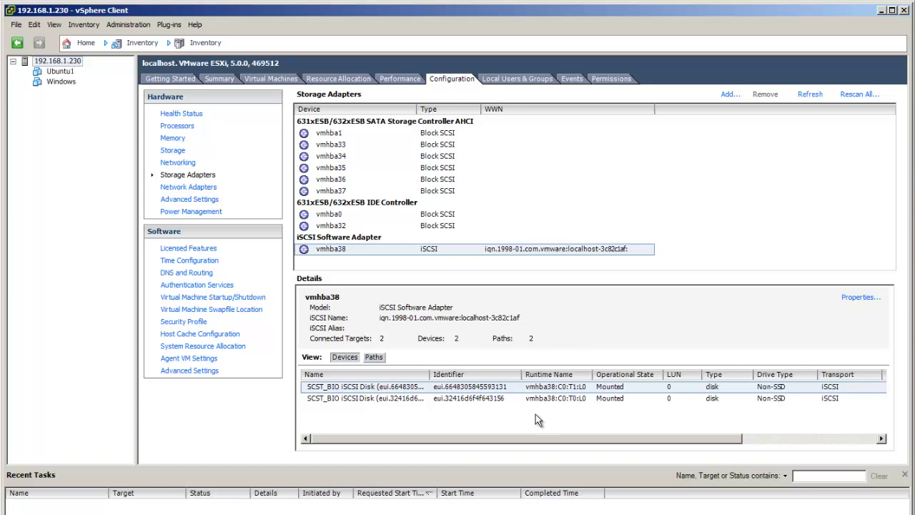
{"action": "left_click", "coordinate": [376, 358]}
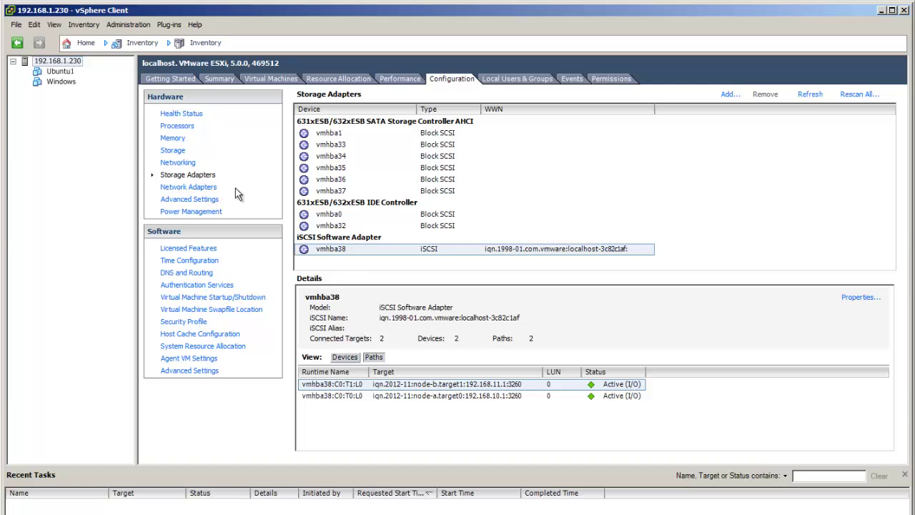
{"action": "left_click", "coordinate": [178, 154]}
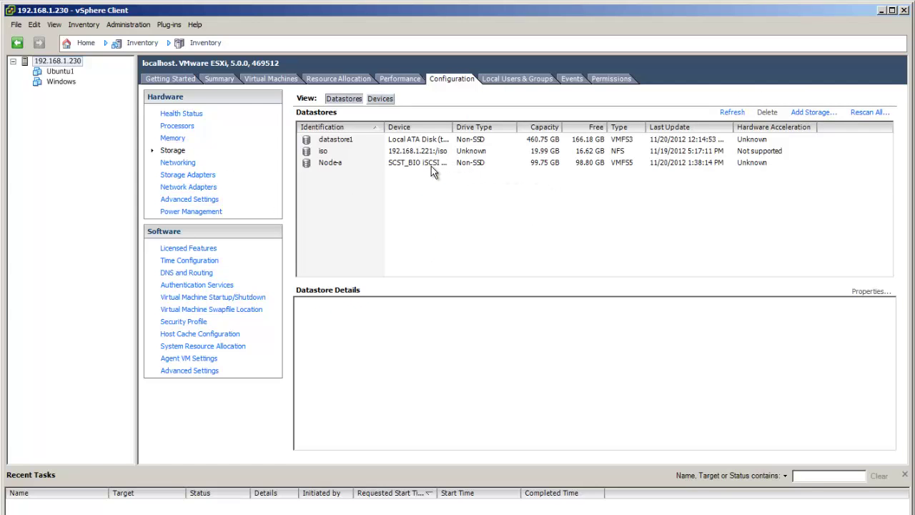
- Start adding a Disk/LUN datastore on the 100 GB SCST_BIO iSCSI disk, using the VMFS-5 file system and the proposed disk layout
{"action": "left_click", "coordinate": [810, 118]}
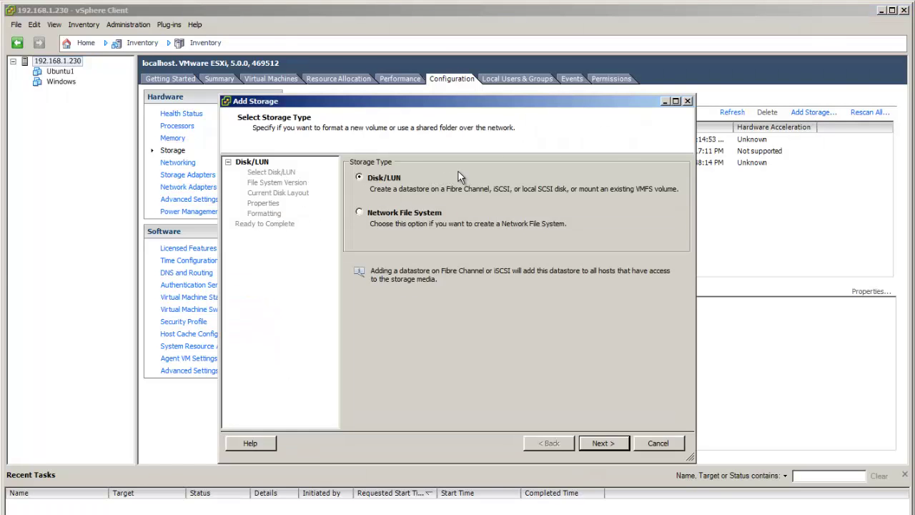
{"action": "left_click", "coordinate": [609, 443]}
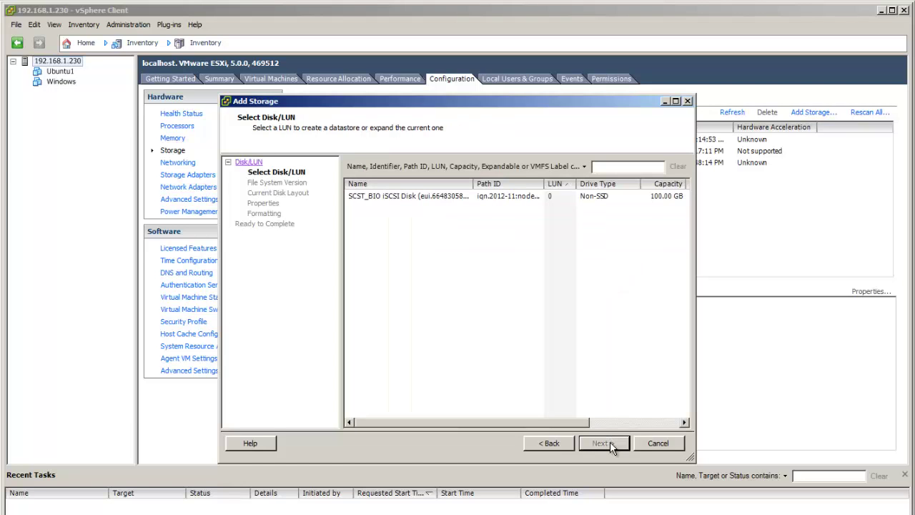
{"action": "left_click", "coordinate": [444, 197]}
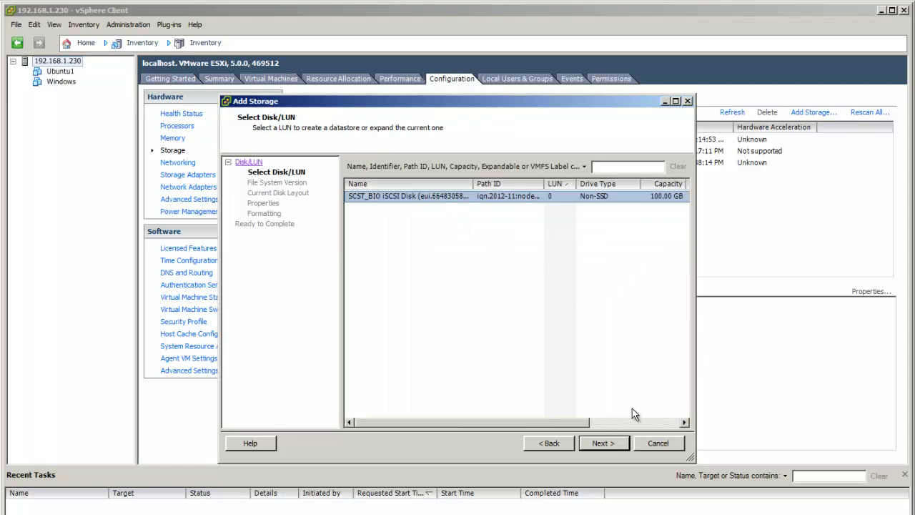
{"action": "left_click", "coordinate": [612, 443]}
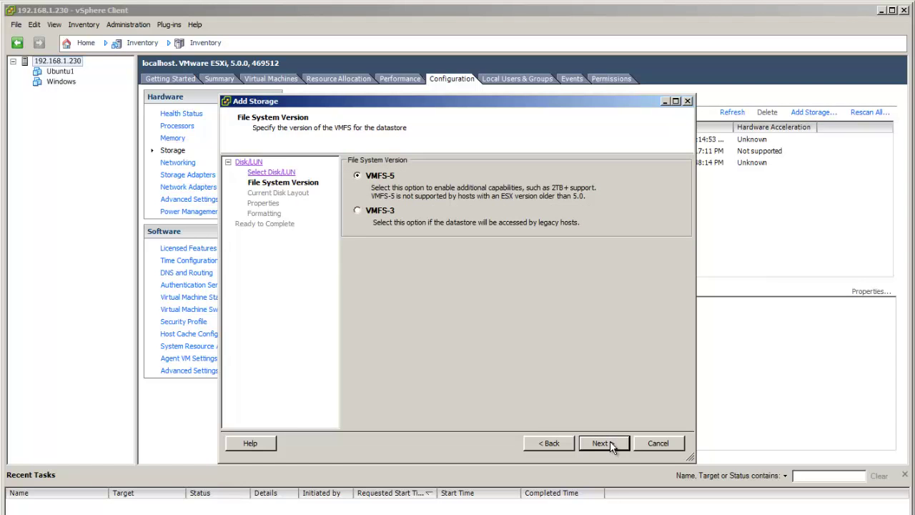
{"action": "left_click", "coordinate": [611, 444]}
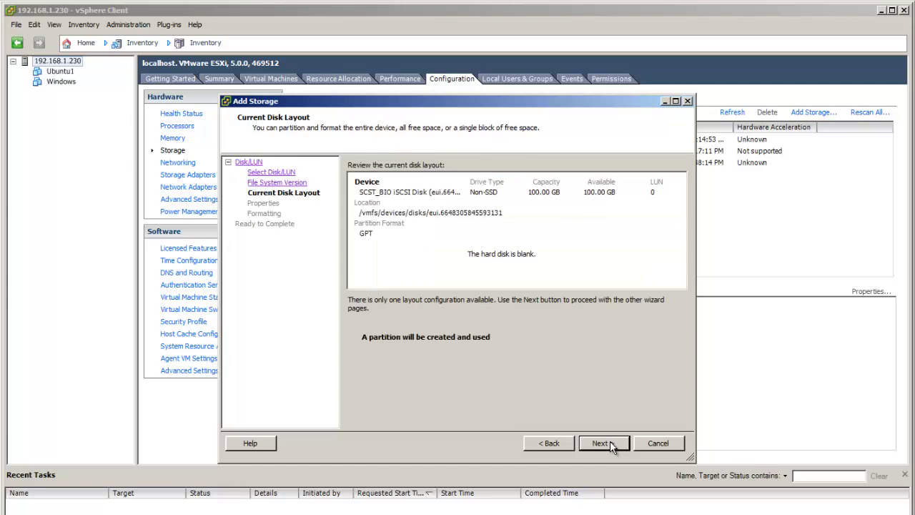
{"action": "left_click", "coordinate": [612, 444]}
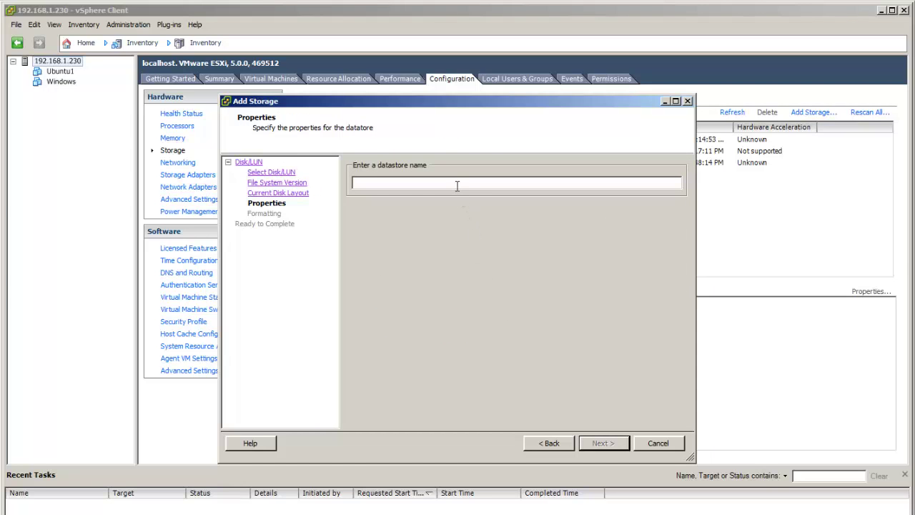
- Name the datastore Node-b, allocate the maximum available space, and create it
{"action": "type", "text": "Node-a"}
{"action": "key", "text": "BackSpace"}
{"action": "type", "text": "b"}
{"action": "left_click", "coordinate": [604, 443]}
{"action": "left_click", "coordinate": [604, 444]}
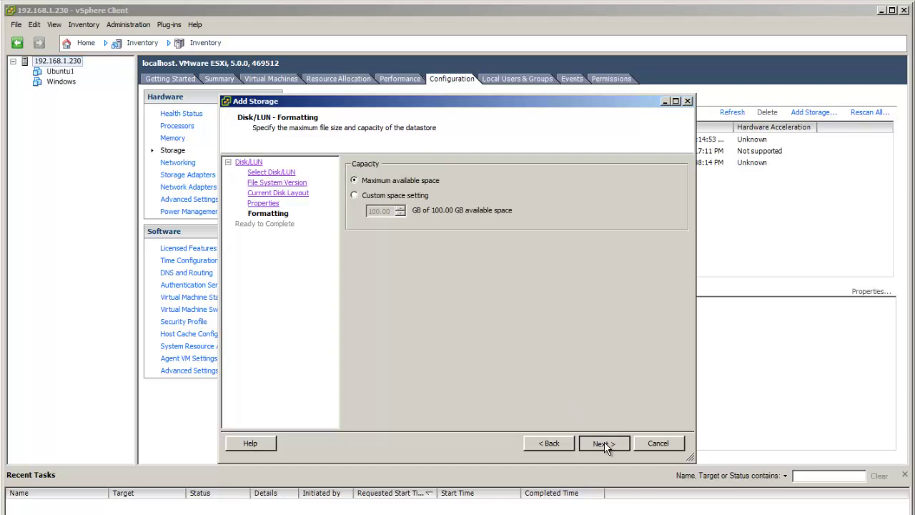
{"action": "left_click", "coordinate": [604, 444]}
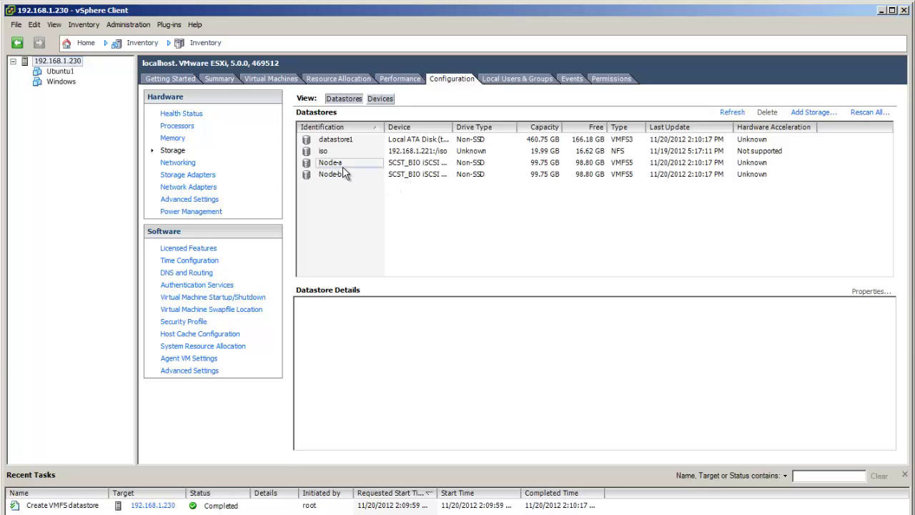
- Browse the contents of the Node-b and Node-a datastores, closing the datastore browser after each
{"action": "right_click", "coordinate": [404, 176]}
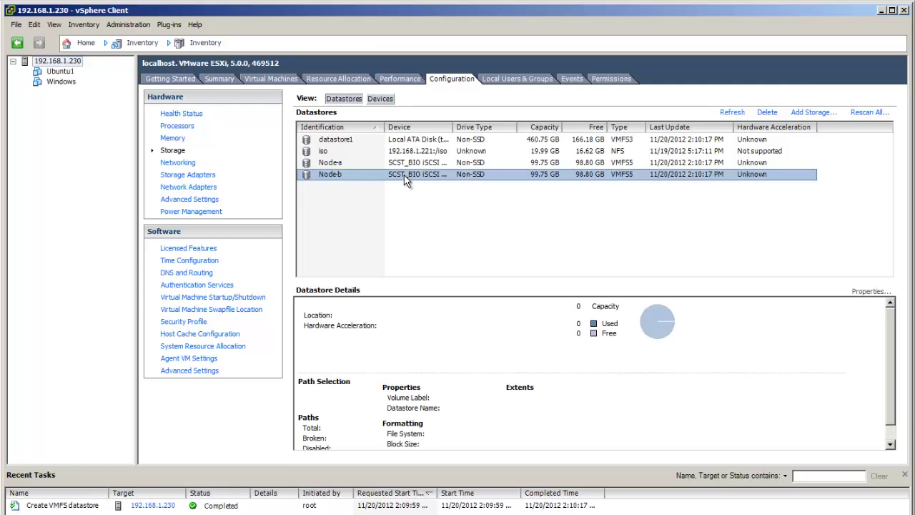
{"action": "left_click", "coordinate": [430, 186]}
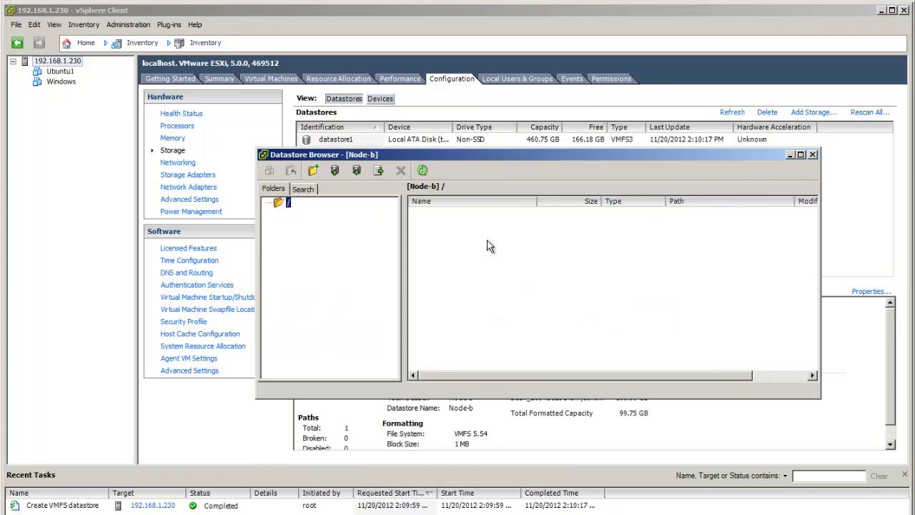
{"action": "left_click", "coordinate": [812, 155]}
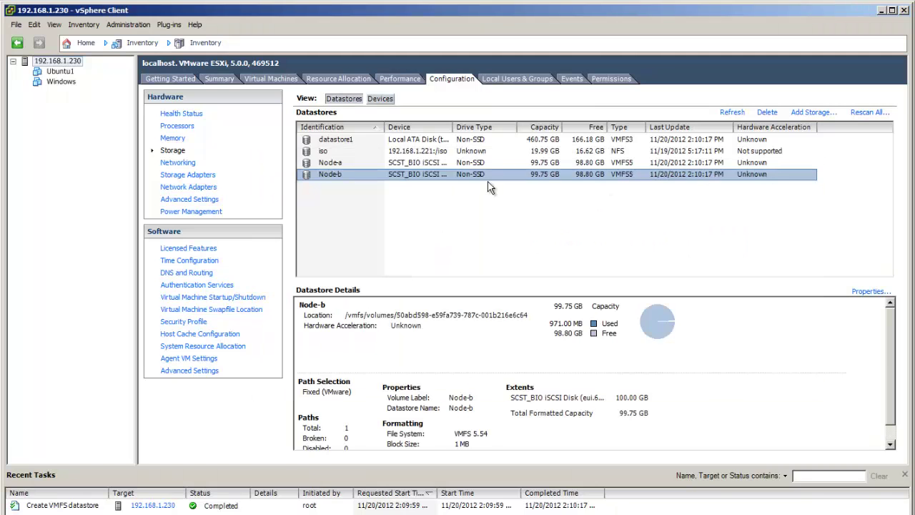
{"action": "left_click", "coordinate": [452, 164]}
{"action": "right_click", "coordinate": [452, 164]}
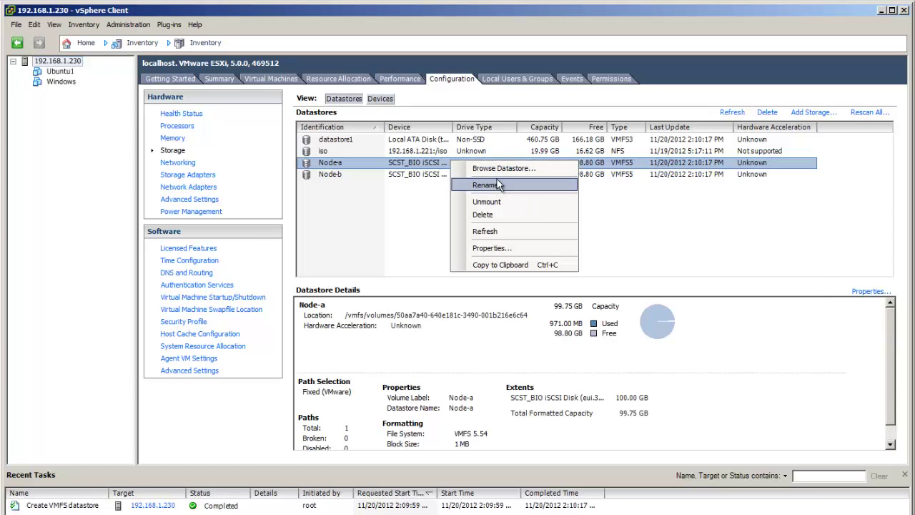
{"action": "left_click", "coordinate": [499, 168]}
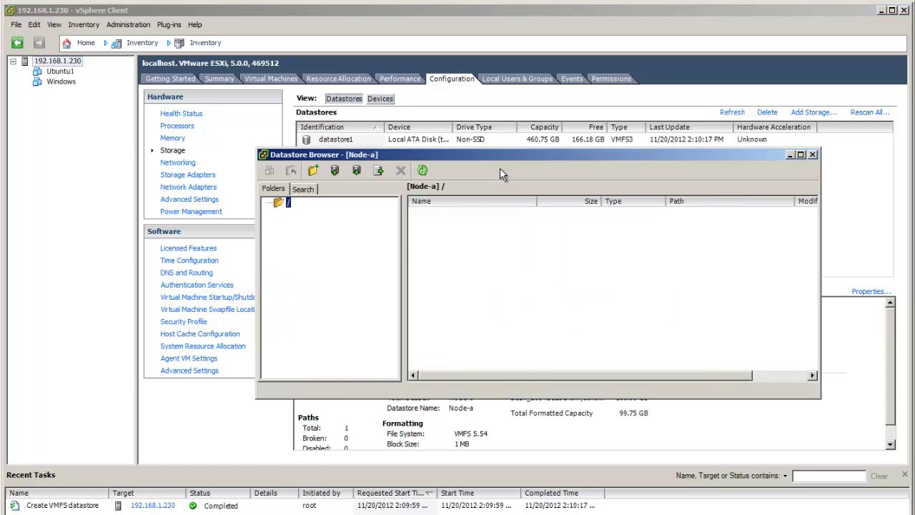
{"action": "left_click", "coordinate": [812, 155]}
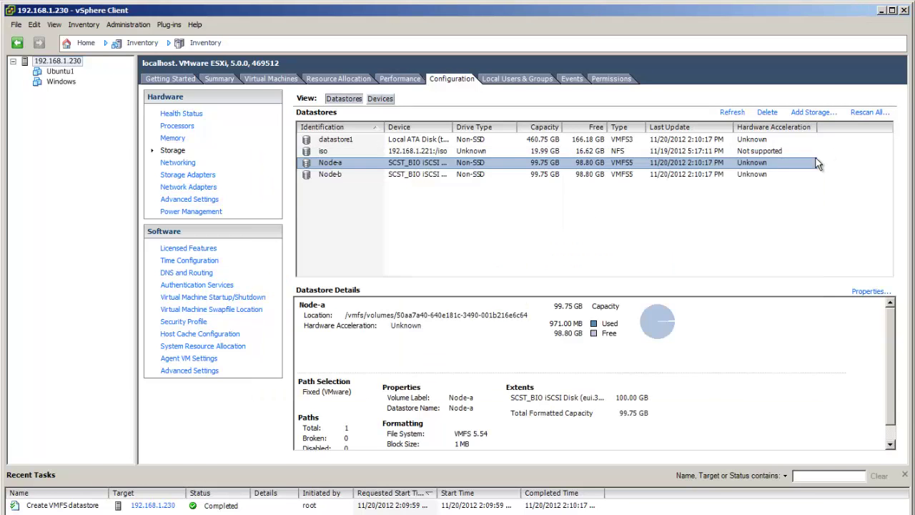
- Start a new virtual machine on host 192.168.1.230 with the Custom configuration and name it DSS V7
{"action": "right_click", "coordinate": [69, 63]}
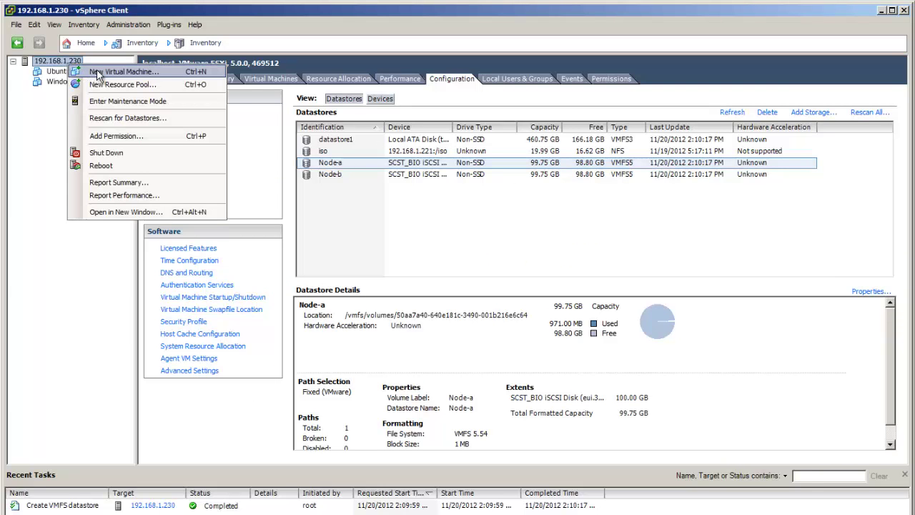
{"action": "left_click", "coordinate": [172, 72]}
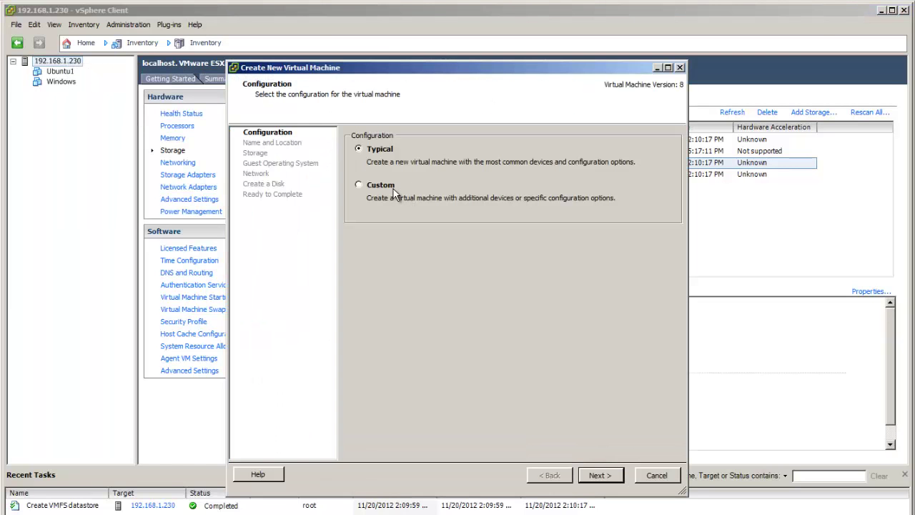
{"action": "left_click", "coordinate": [389, 187]}
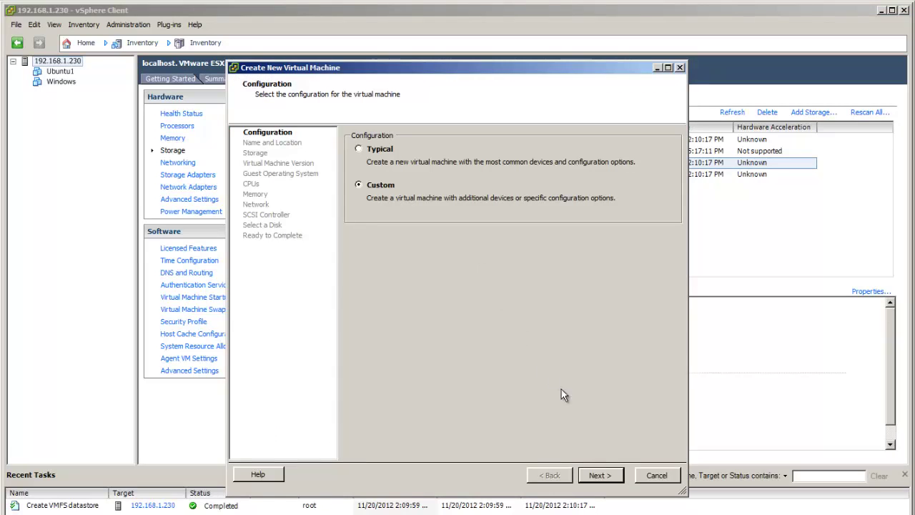
{"action": "left_click", "coordinate": [605, 484]}
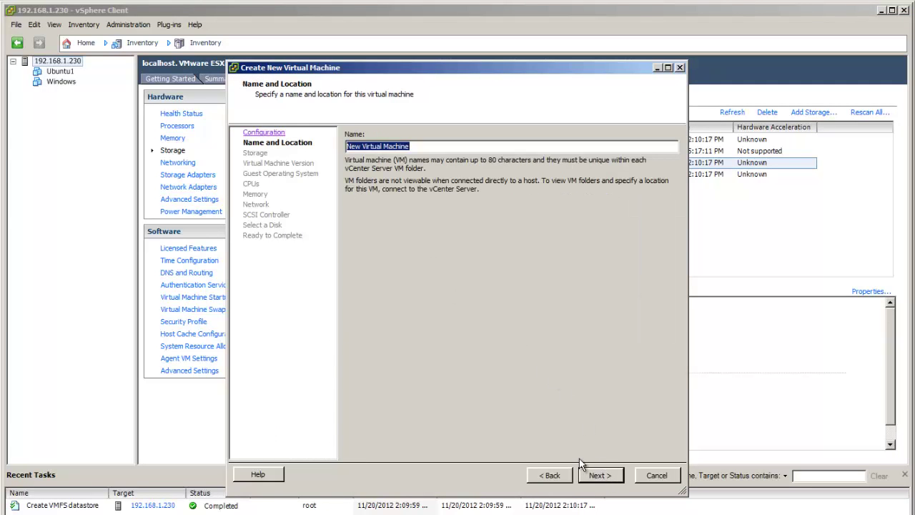
{"action": "type", "text": "DSS v7"}
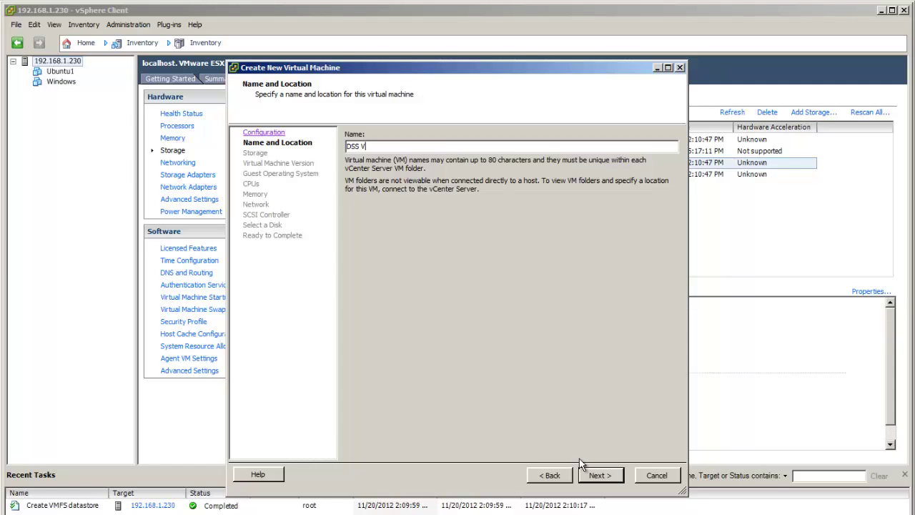
{"action": "key", "text": "Return"}
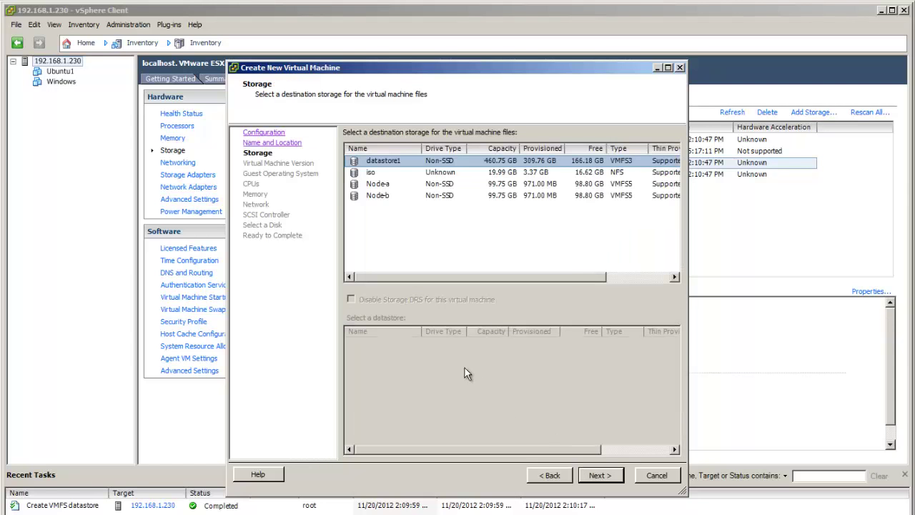
- Store the virtual machine files on the Node-a datastore and keep Virtual Machine Version 8
{"action": "left_click", "coordinate": [394, 183]}
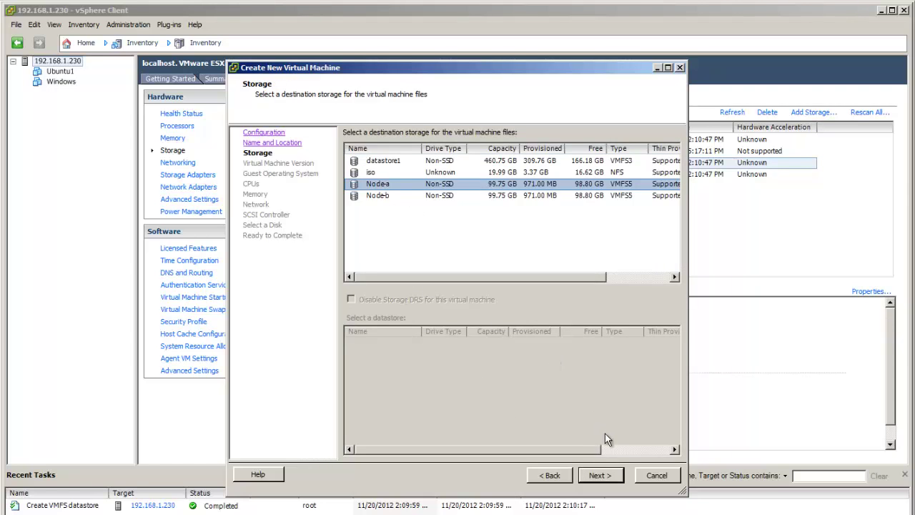
{"action": "left_click", "coordinate": [610, 475]}
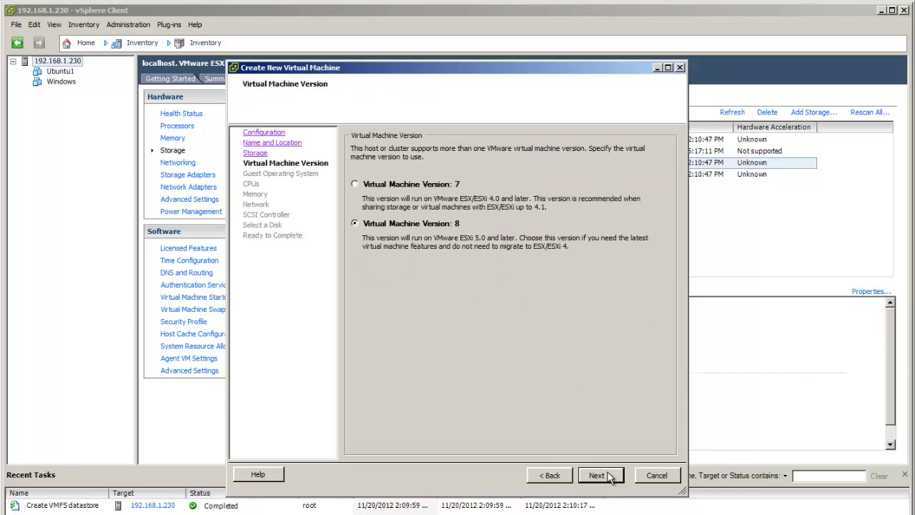
{"action": "left_click", "coordinate": [609, 476]}
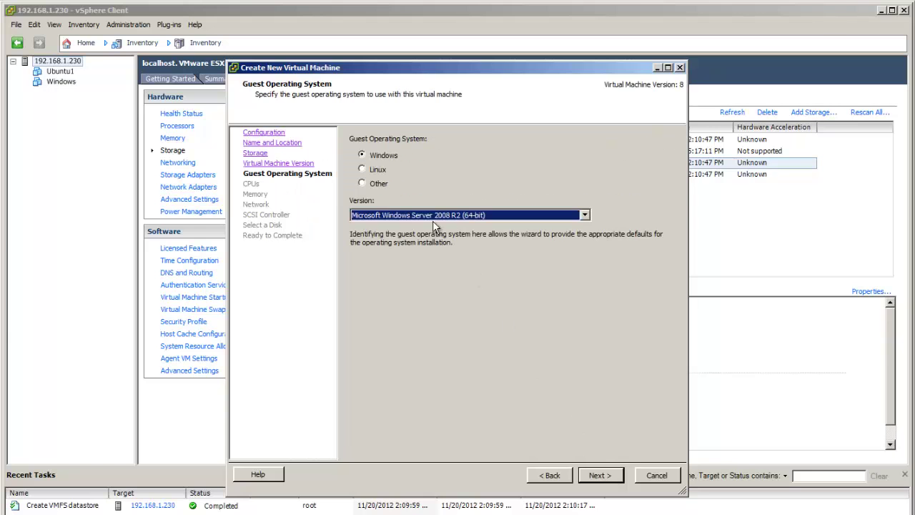
- Set the guest operating system to Linux, version Debian GNU/Linux 5 (64-bit)
{"action": "left_click", "coordinate": [376, 169]}
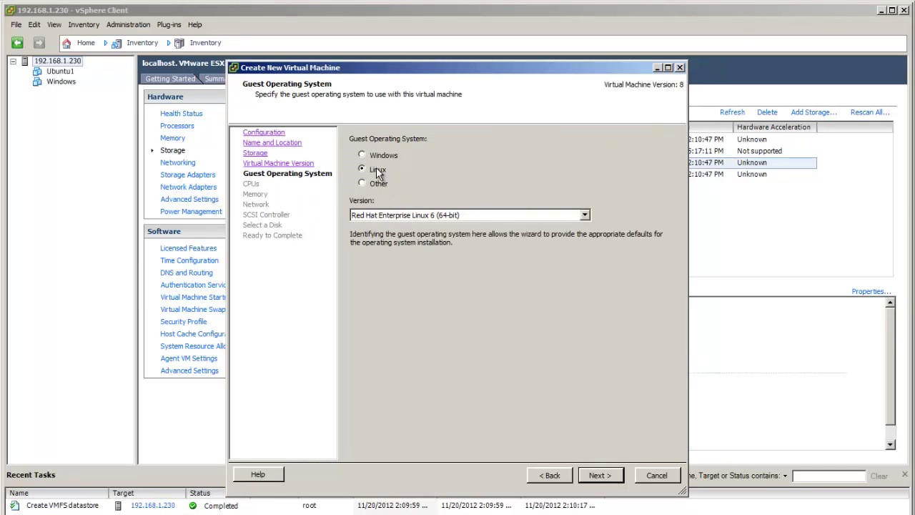
{"action": "left_click", "coordinate": [585, 216]}
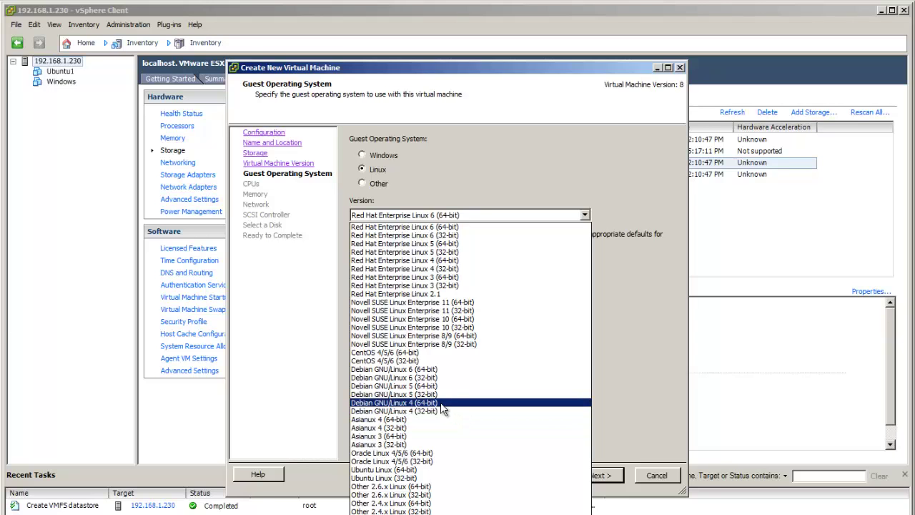
{"action": "left_click", "coordinate": [437, 388]}
{"action": "left_click", "coordinate": [612, 481]}
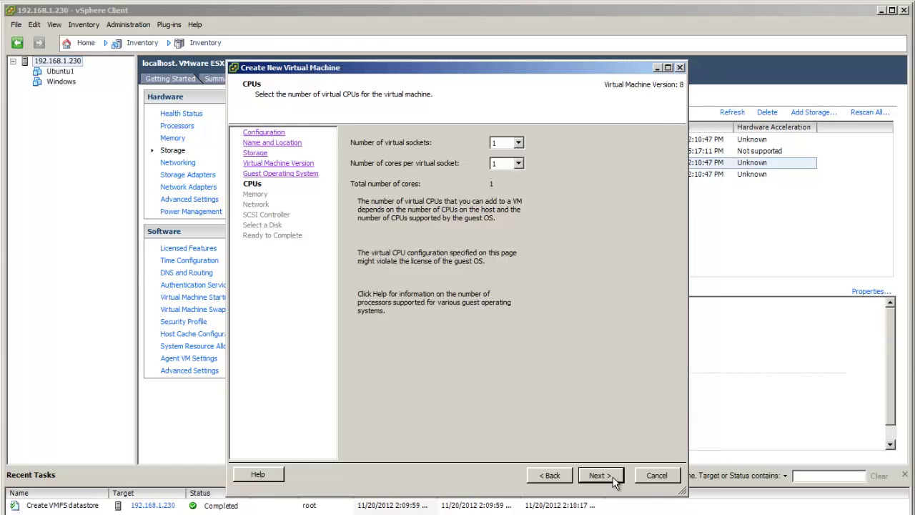
- Keep one virtual socket with one core and set the virtual machine's memory size to 2008 MB
{"action": "left_click", "coordinate": [613, 483]}
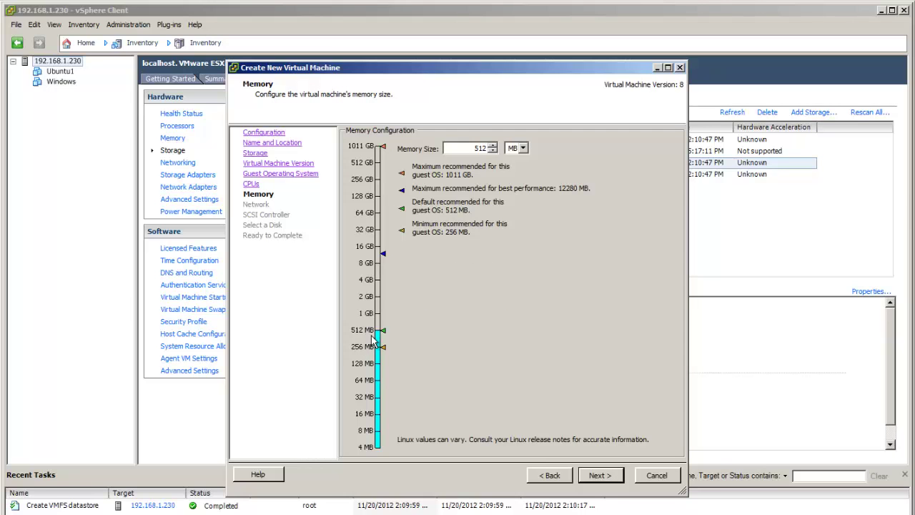
{"action": "left_click_drag", "start_coordinate": [378, 336], "coordinate": [378, 297]}
{"action": "left_click", "coordinate": [611, 481]}
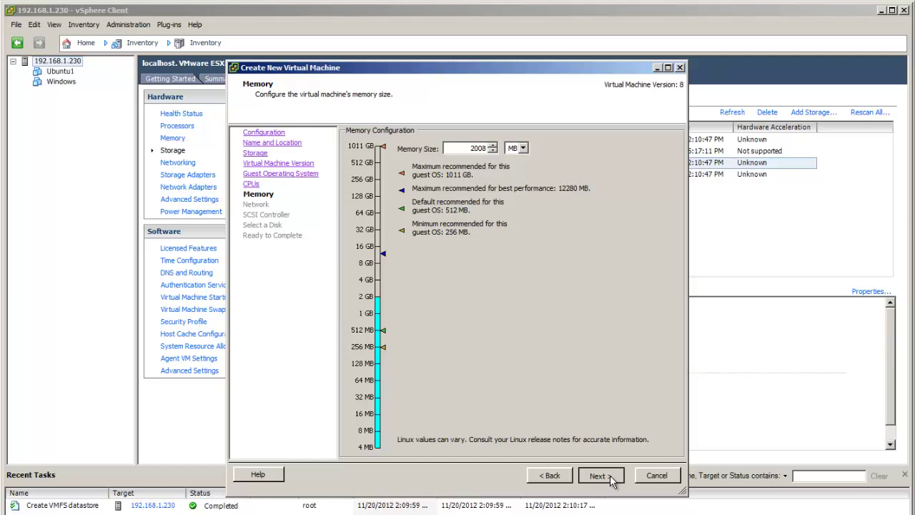
{"action": "left_click", "coordinate": [610, 474]}
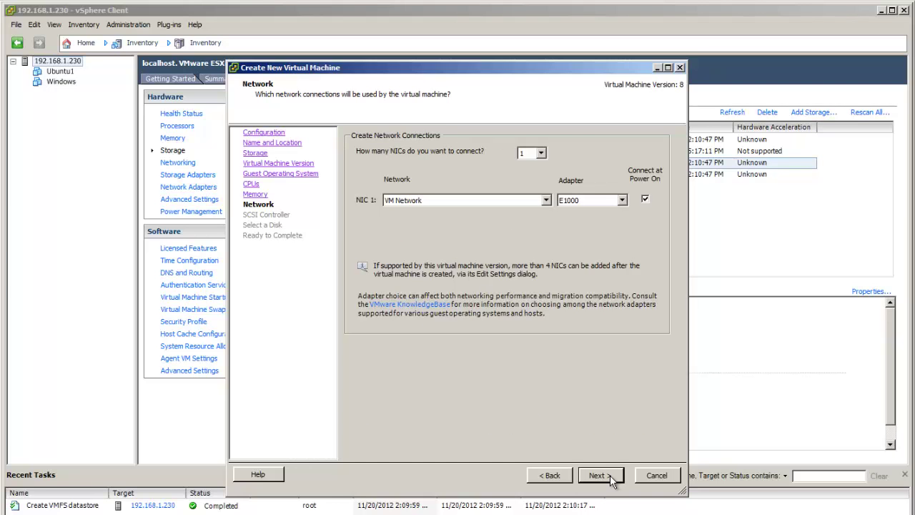
- Accept one E1000 NIC on VM Network and the LSI Logic Parallel controller, and choose to create a new virtual disk
{"action": "left_click", "coordinate": [611, 477]}
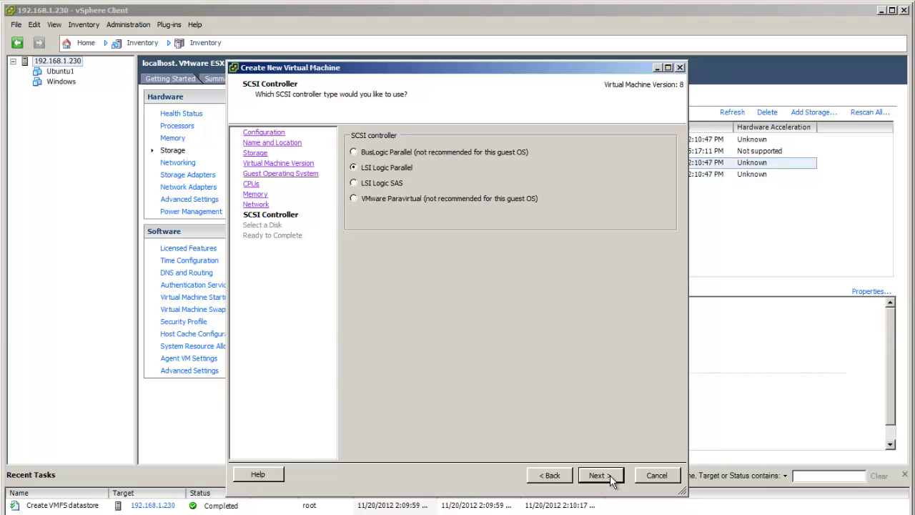
{"action": "left_click", "coordinate": [611, 477]}
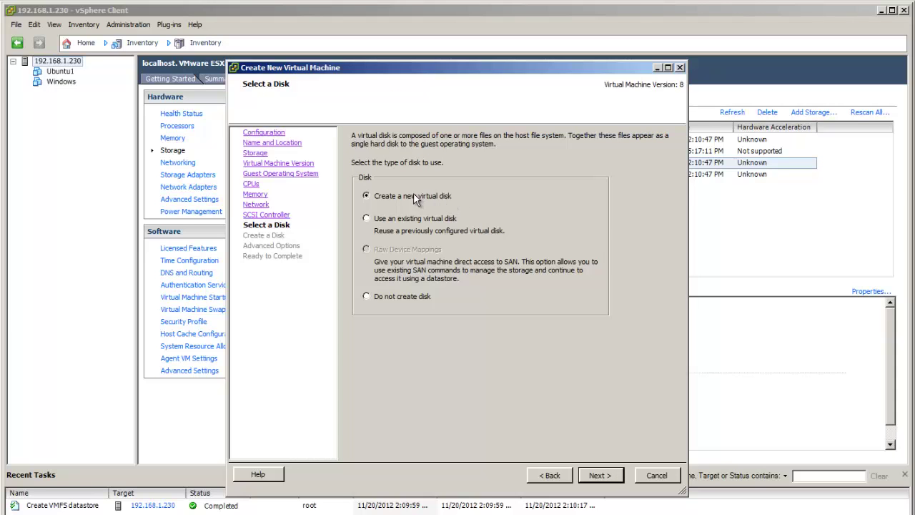
{"action": "left_click", "coordinate": [598, 475]}
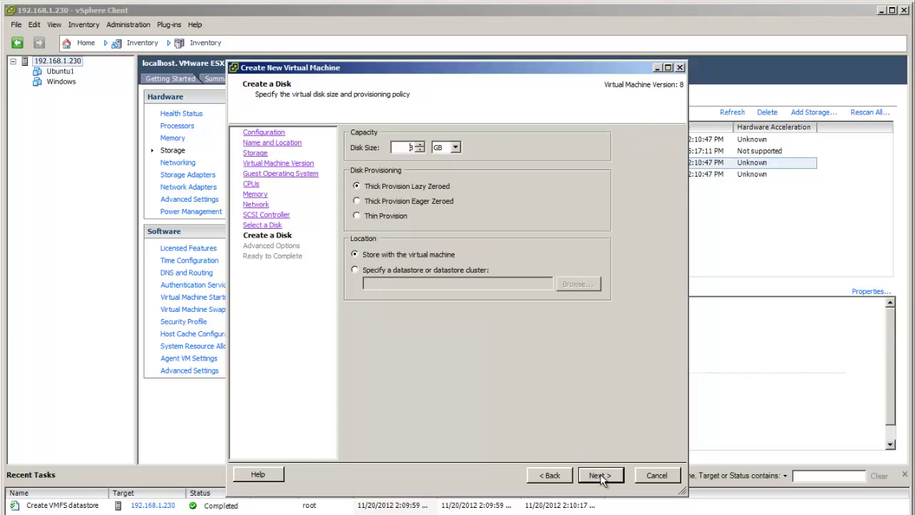
- Set the new virtual disk to 2 GB, thick provision lazy zeroed, stored with the virtual machine on SCSI (0:0)
{"action": "left_click_drag", "start_coordinate": [405, 149], "coordinate": [426, 145]}
{"action": "type", "text": "2"}
{"action": "left_click", "coordinate": [600, 476]}
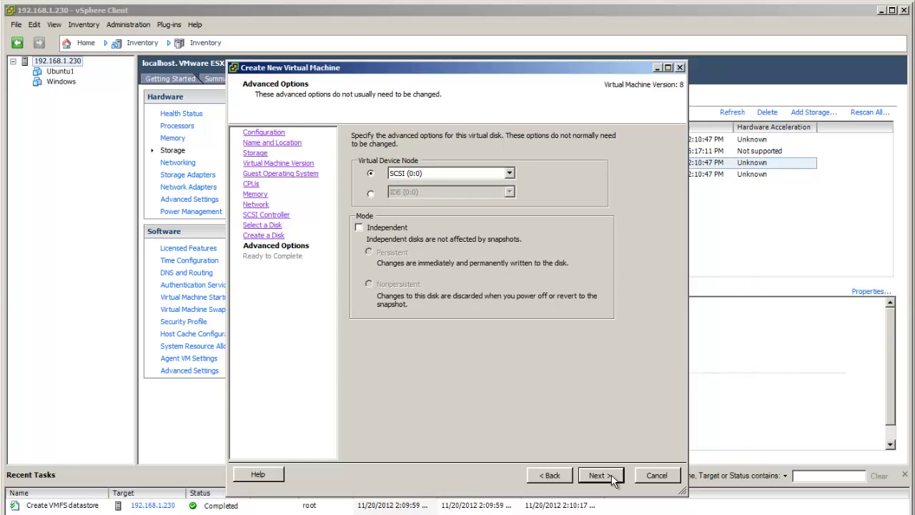
{"action": "left_click", "coordinate": [600, 475]}
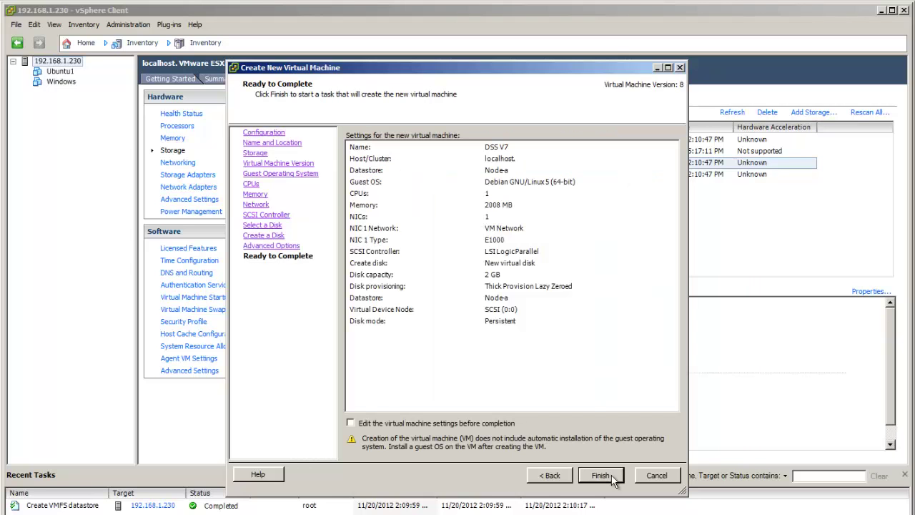
- Choose to edit the virtual machine settings before completion and set the new CD/DVD drive to use a datastore ISO file
{"action": "left_click", "coordinate": [461, 423]}
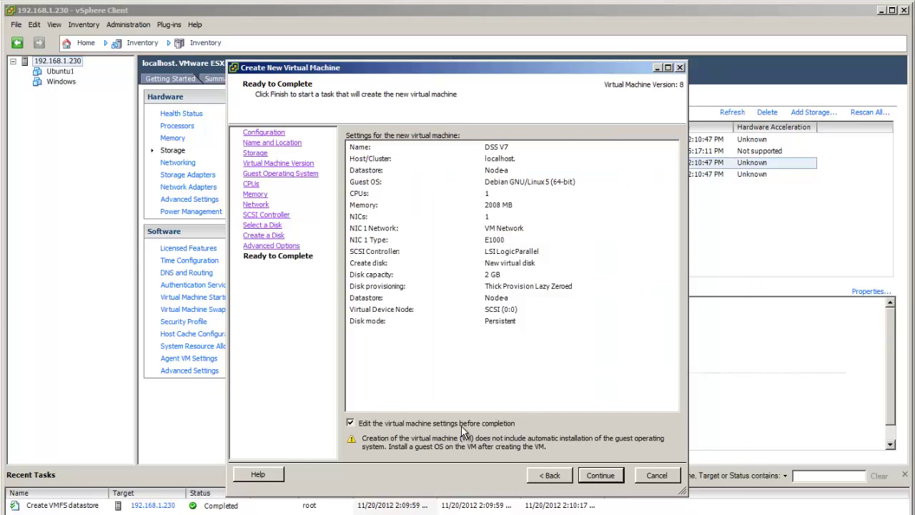
{"action": "left_click", "coordinate": [599, 475]}
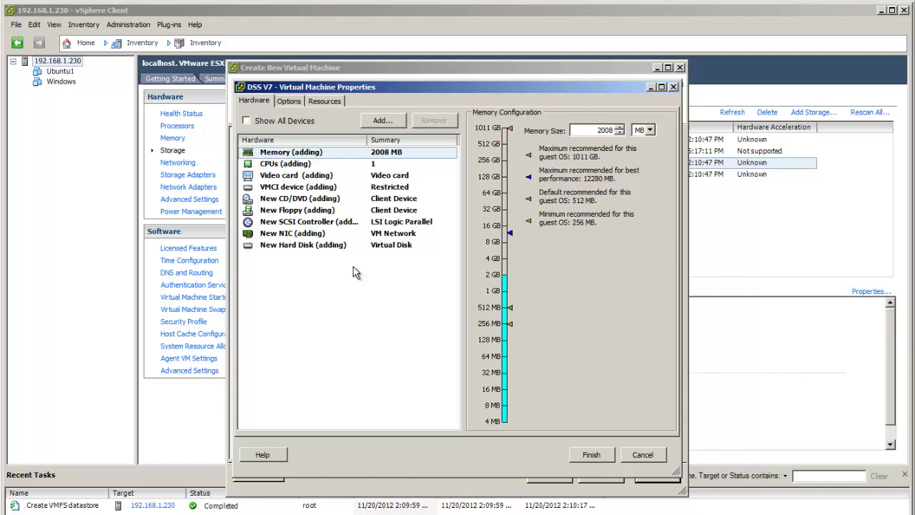
{"action": "left_click", "coordinate": [296, 203]}
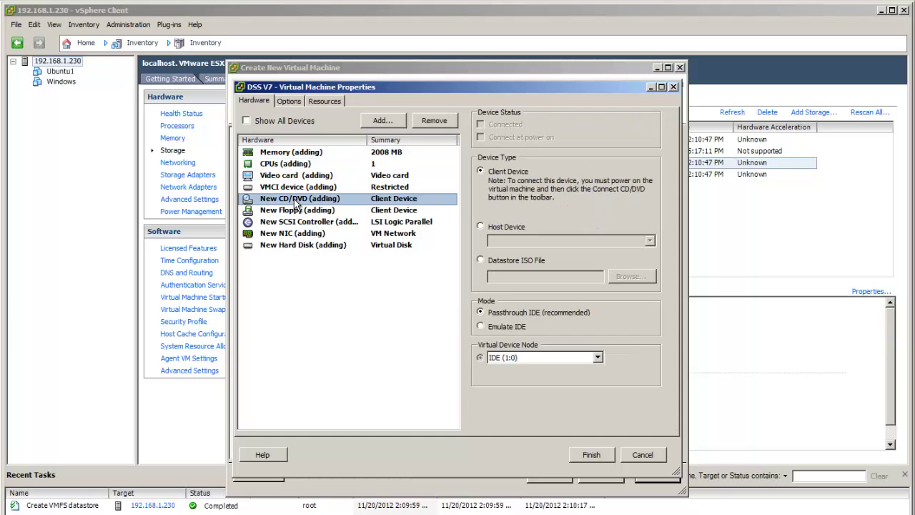
{"action": "left_click", "coordinate": [480, 259]}
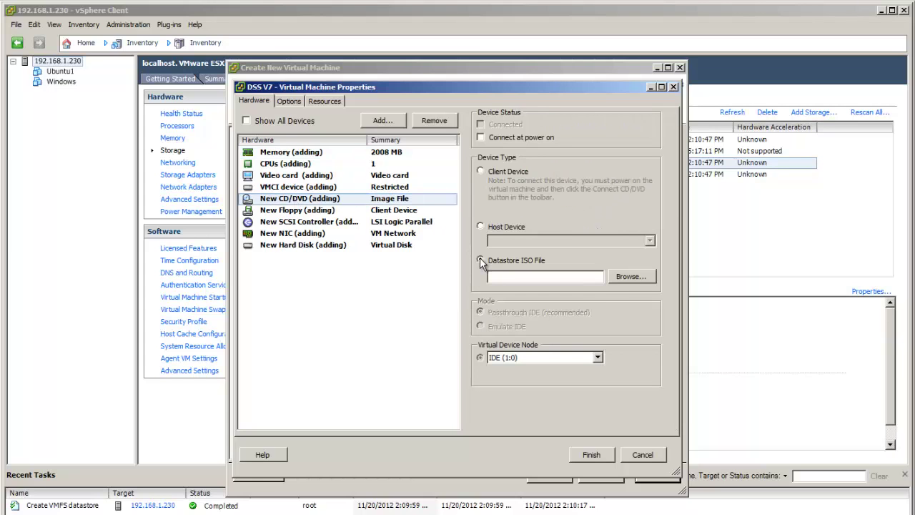
- Assign dss7.0up00_b6417.oe_i.iso from the iso datastore to the CD/DVD drive and have it connect at power on
{"action": "left_click", "coordinate": [625, 278]}
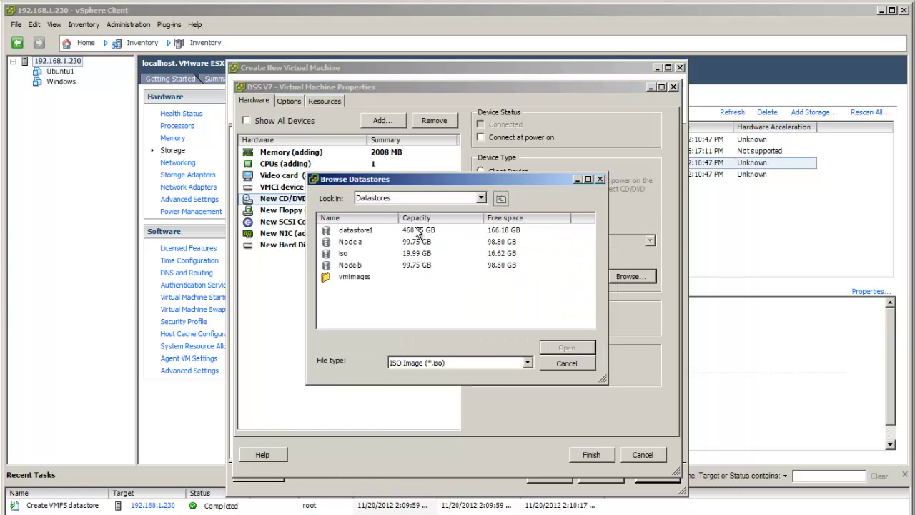
{"action": "double_click", "coordinate": [344, 256]}
{"action": "left_click", "coordinate": [401, 230]}
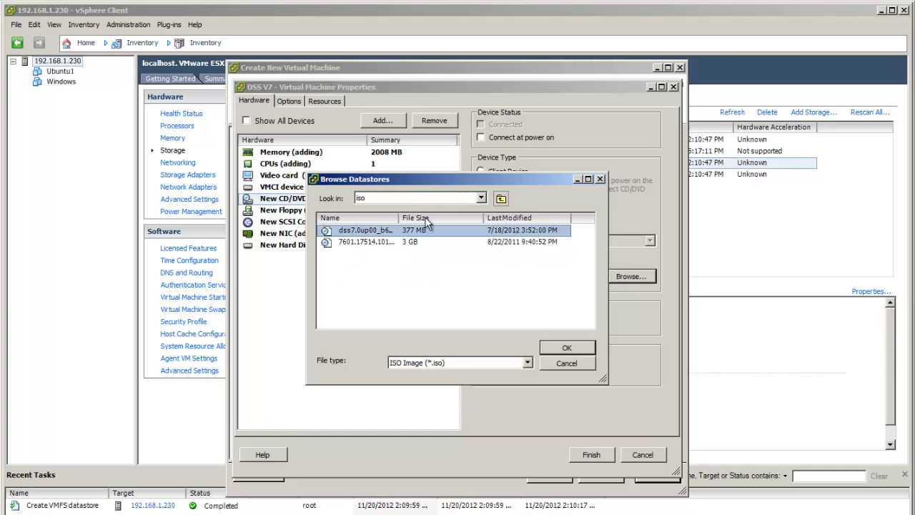
{"action": "left_click_drag", "start_coordinate": [402, 217], "coordinate": [518, 217]}
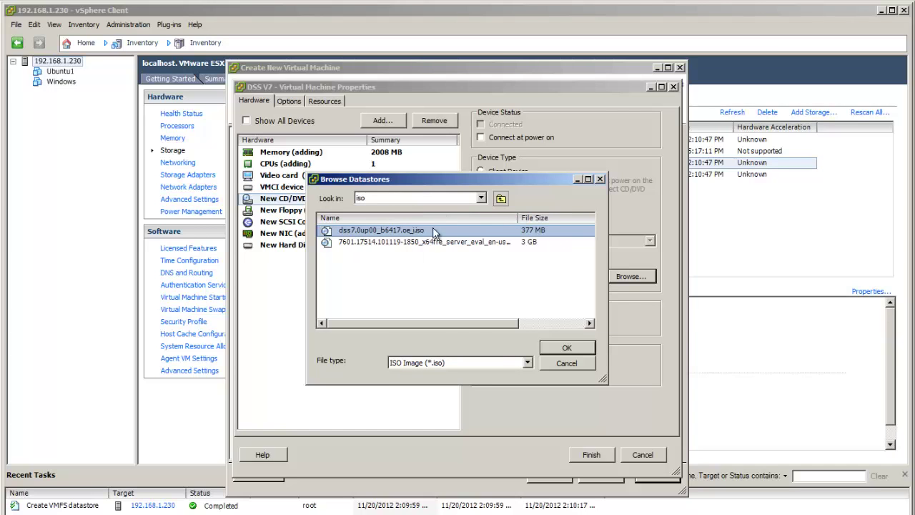
{"action": "left_click", "coordinate": [568, 347]}
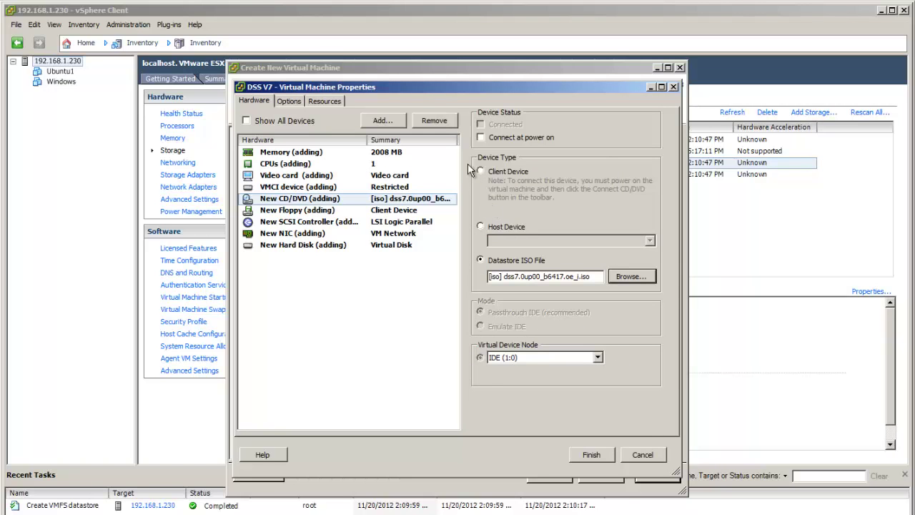
{"action": "left_click", "coordinate": [480, 137]}
{"action": "left_click", "coordinate": [591, 455]}
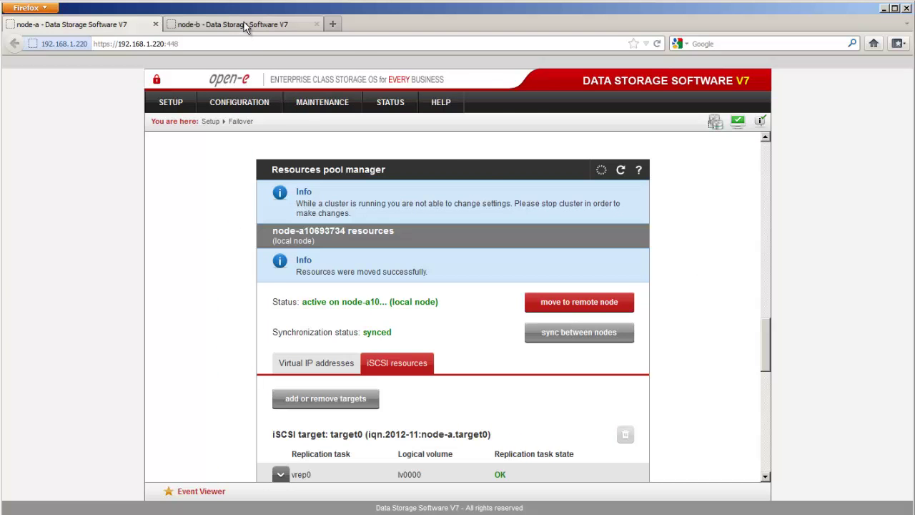
- Switch to the node-b Data Storage Software page in Firefox and view its NAS shares
{"action": "left_click", "coordinate": [247, 24]}
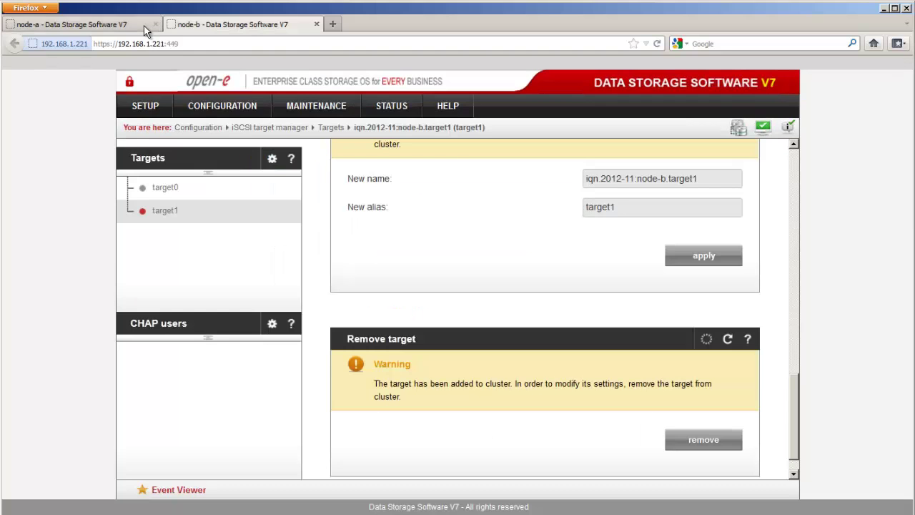
{"action": "left_click", "coordinate": [218, 107]}
{"action": "mouse_move", "coordinate": [246, 177]}
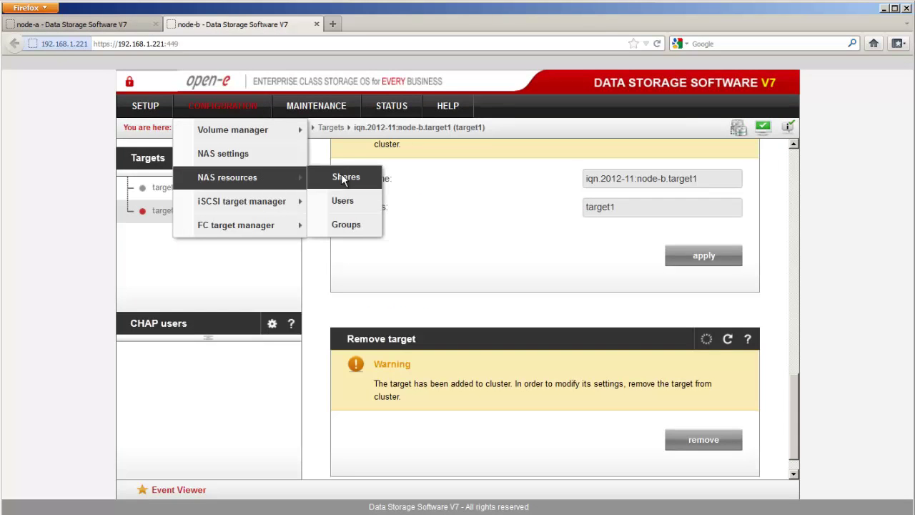
{"action": "left_click", "coordinate": [341, 173]}
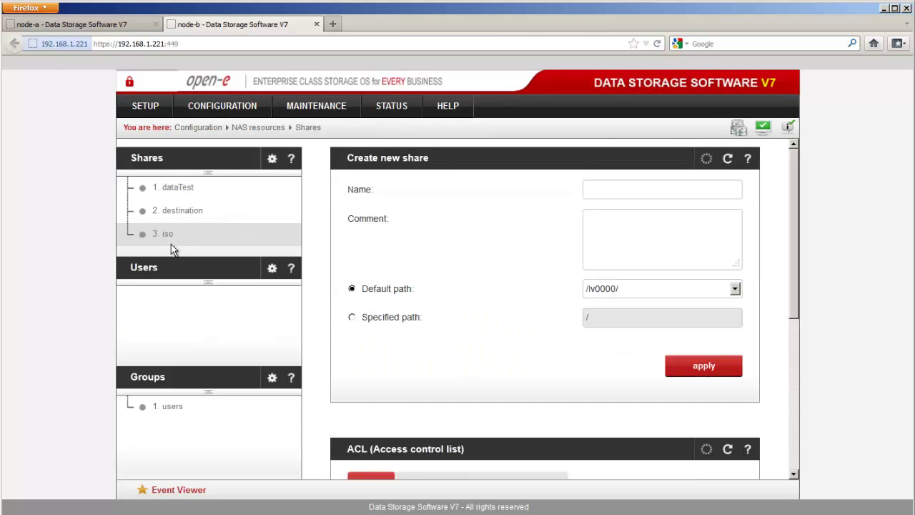
- Check the NFS option in node-b's NAS settings
{"action": "left_click", "coordinate": [253, 105]}
{"action": "mouse_move", "coordinate": [262, 178]}
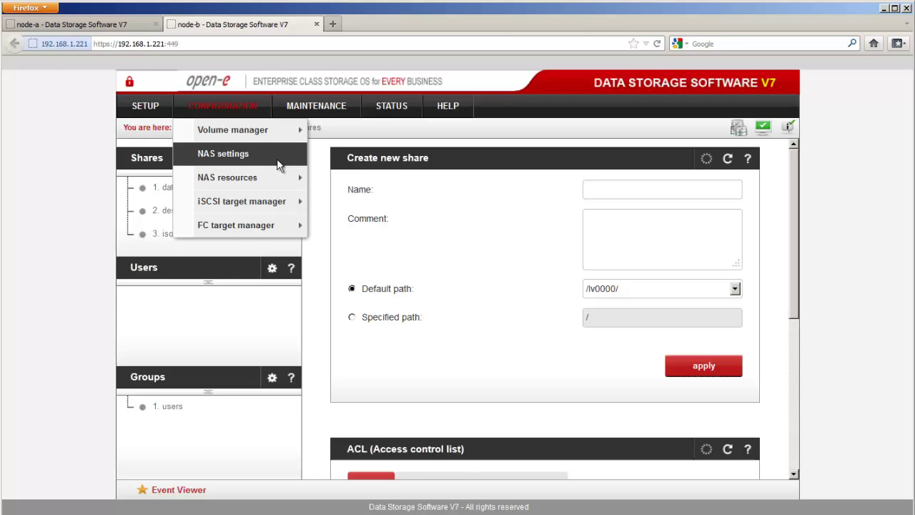
{"action": "left_click", "coordinate": [278, 164]}
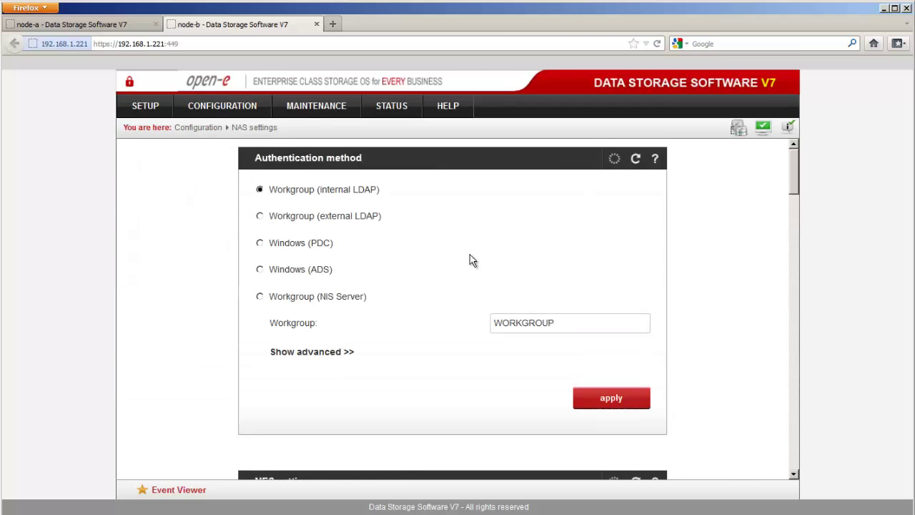
{"action": "scroll", "coordinate": [470, 260], "scroll_direction": "down", "scroll_amount": 6}
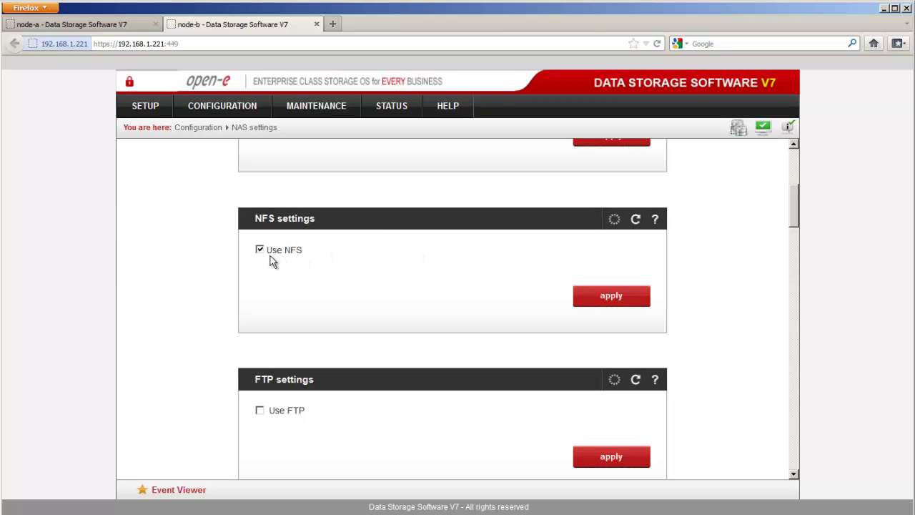
- Open the iso share on node-b and examine its NFS share access settings
{"action": "left_click", "coordinate": [244, 113]}
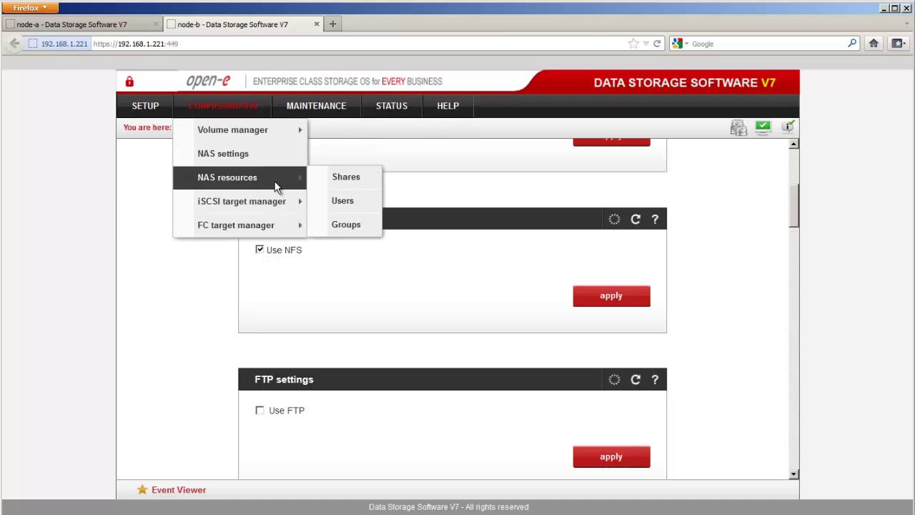
{"action": "left_click", "coordinate": [373, 184]}
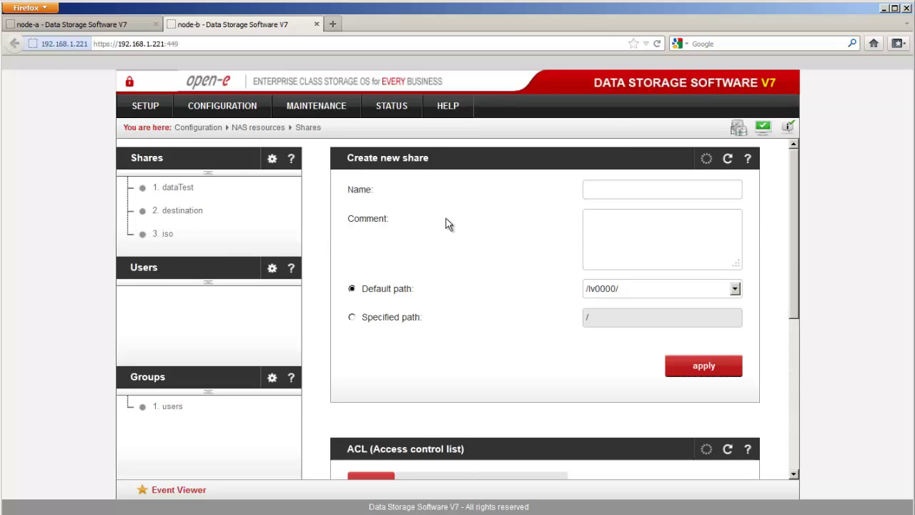
{"action": "left_click", "coordinate": [165, 235]}
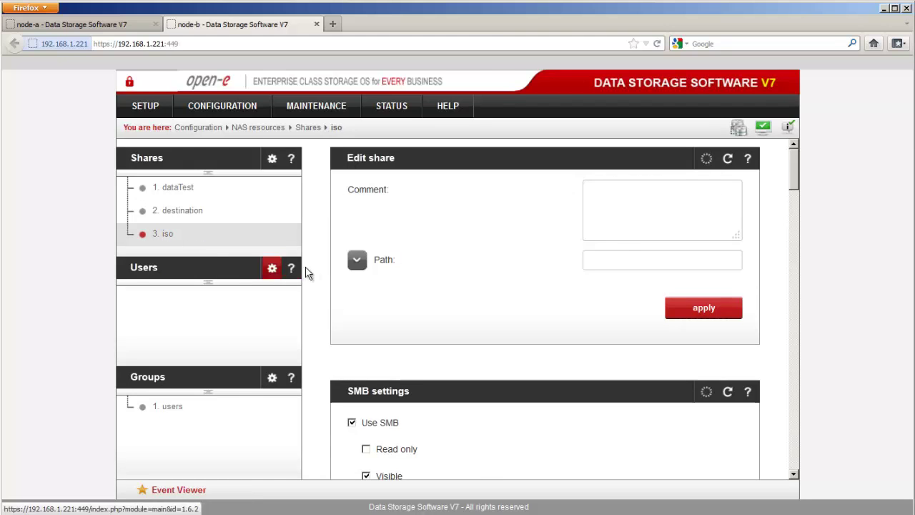
{"action": "scroll", "coordinate": [341, 268], "scroll_direction": "down", "scroll_amount": 6}
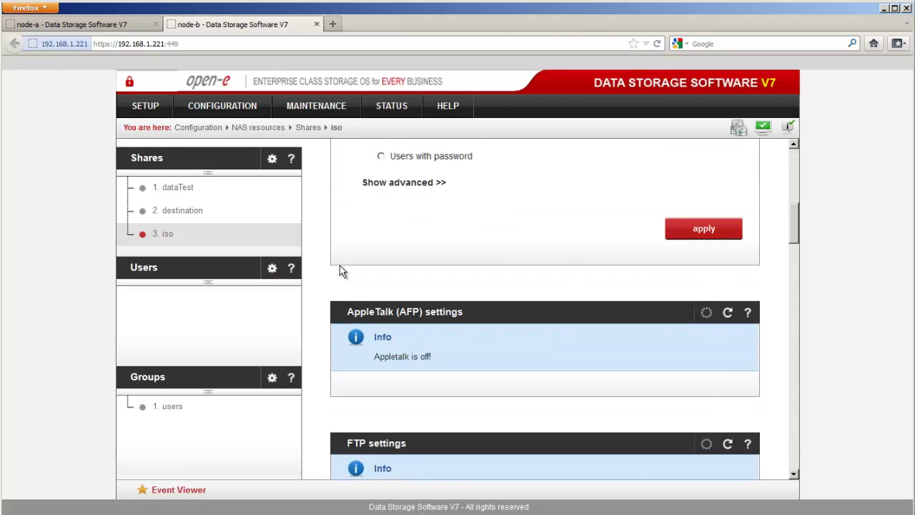
{"action": "scroll", "coordinate": [340, 267], "scroll_direction": "down", "scroll_amount": 5}
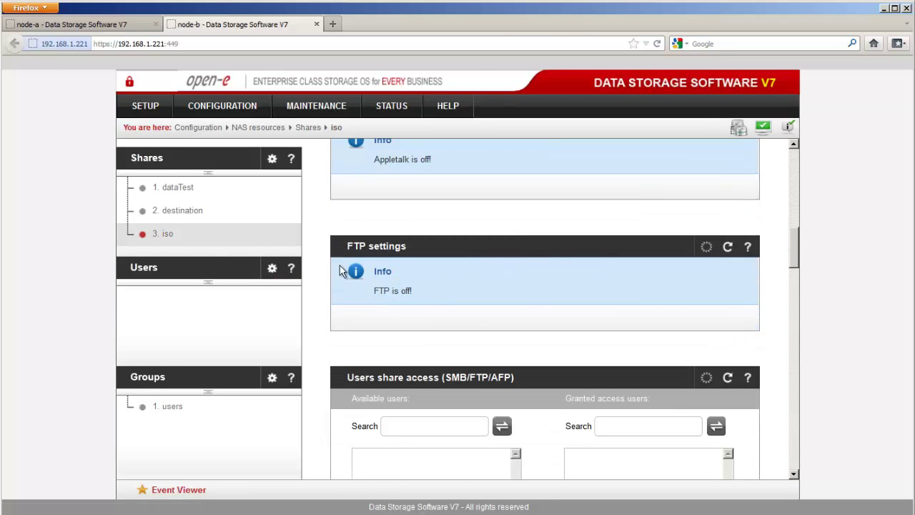
{"action": "scroll", "coordinate": [341, 270], "scroll_direction": "down", "scroll_amount": 3}
{"action": "scroll", "coordinate": [341, 270], "scroll_direction": "down", "scroll_amount": 10}
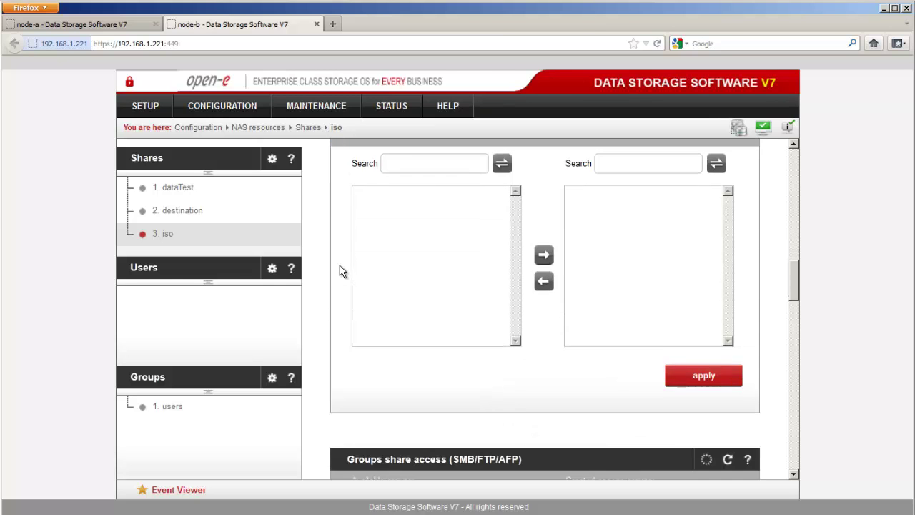
{"action": "scroll", "coordinate": [340, 272], "scroll_direction": "down", "scroll_amount": 10}
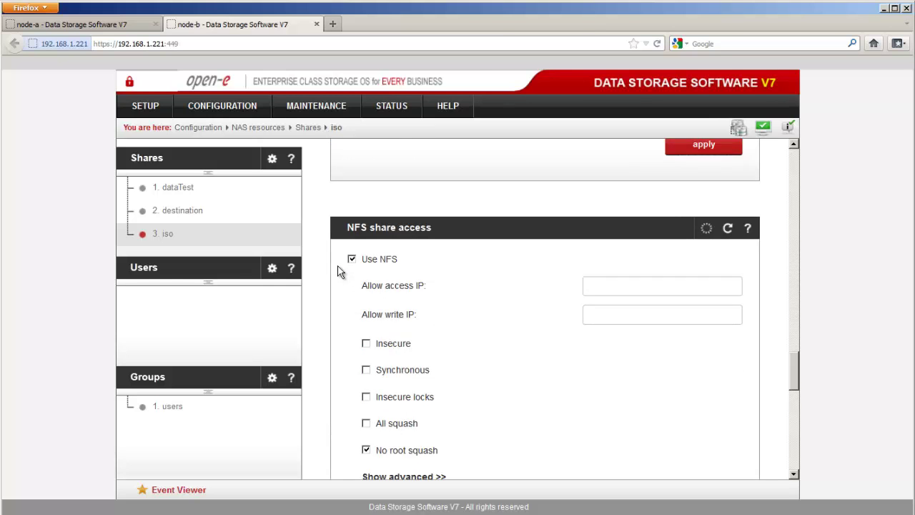
{"action": "scroll", "coordinate": [340, 272], "scroll_direction": "down", "scroll_amount": 2}
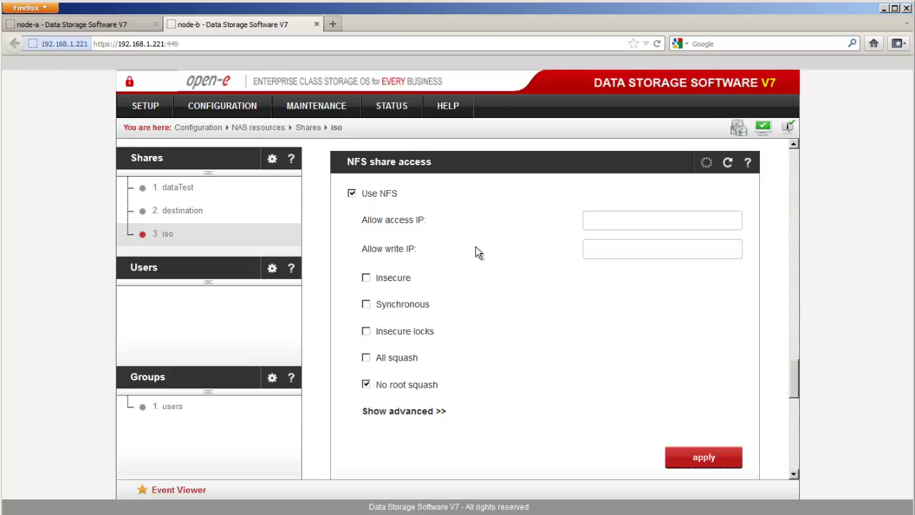
- Expand the advanced NFS share access options of the iso share and review the squash user and group
{"action": "left_click", "coordinate": [646, 219]}
{"action": "left_click", "coordinate": [433, 412]}
{"action": "scroll", "coordinate": [536, 363], "scroll_direction": "down", "scroll_amount": 2}
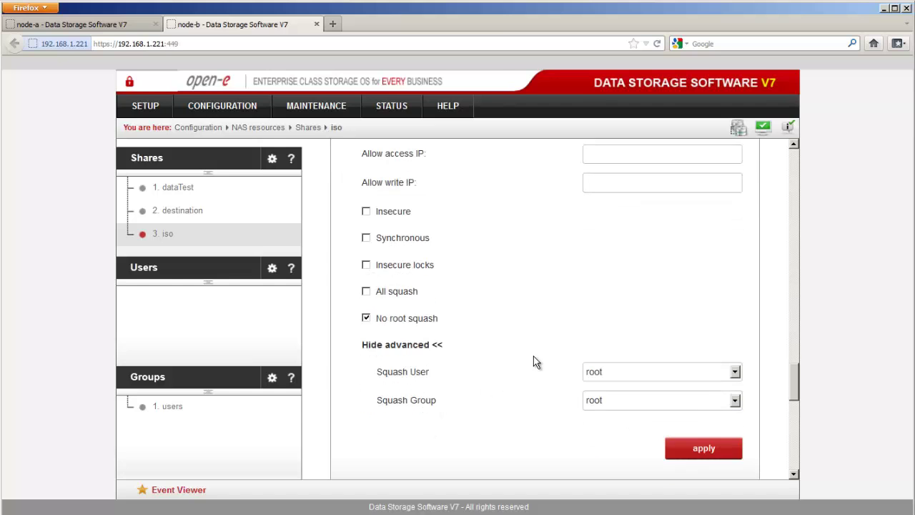
{"action": "scroll", "coordinate": [535, 339], "scroll_direction": "up", "scroll_amount": 5}
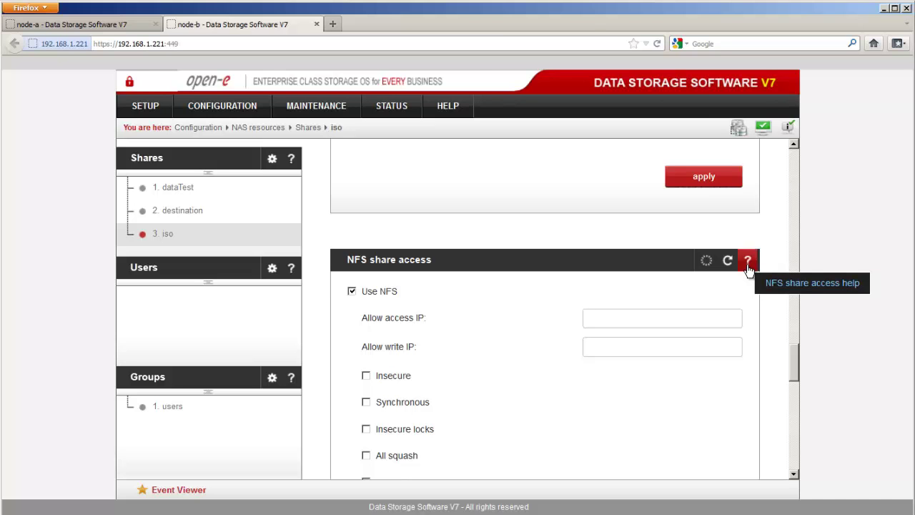
- Read the NFS share access help about mount syntax and allowed IP fields, and close it
{"action": "left_click", "coordinate": [748, 262]}
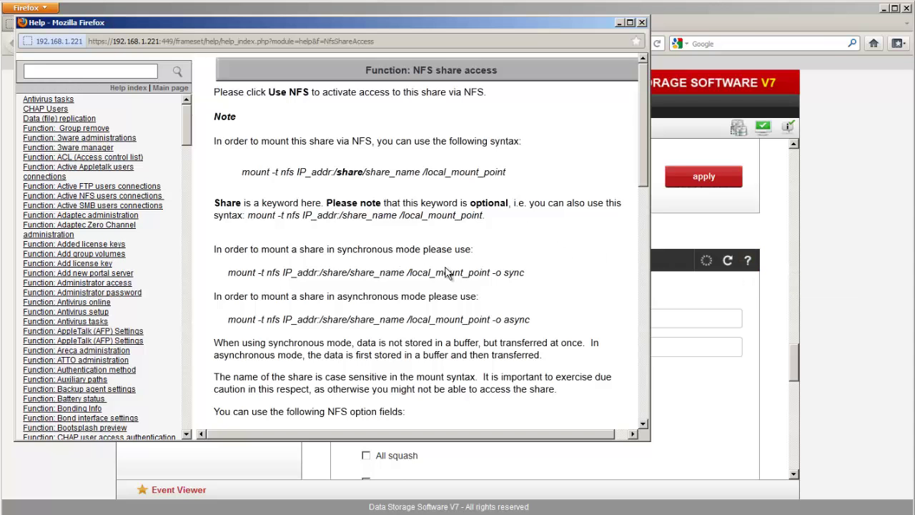
{"action": "scroll", "coordinate": [445, 269], "scroll_direction": "down", "scroll_amount": 4}
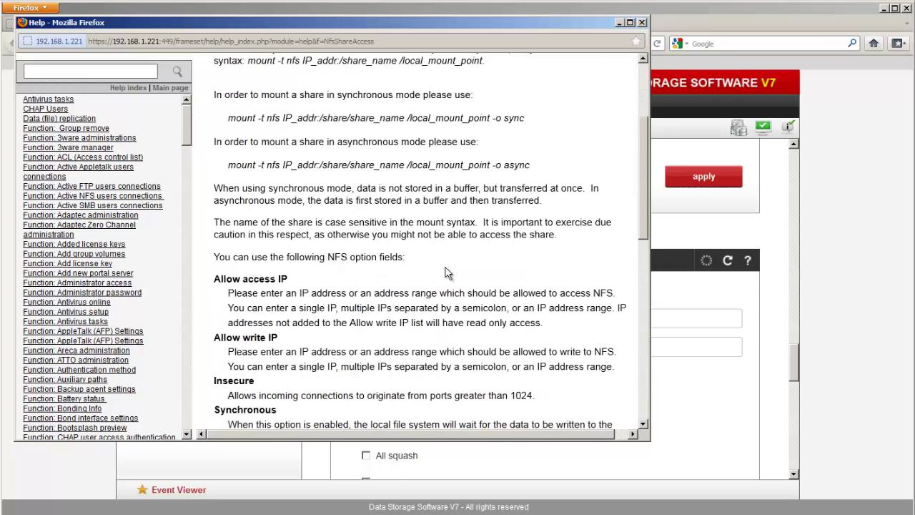
{"action": "left_click", "coordinate": [642, 22]}
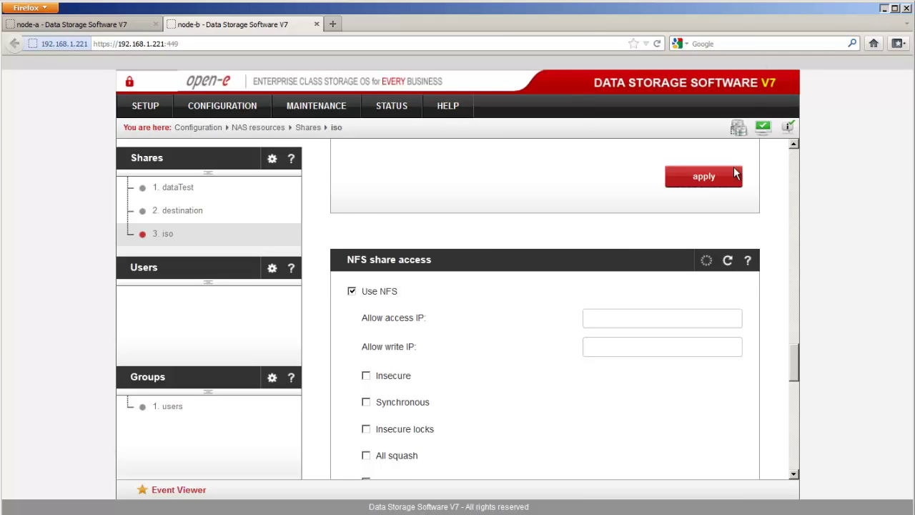
- Return to the vSphere Client and finish creating the DSS V7 virtual machine
{"action": "left_click", "coordinate": [883, 9]}
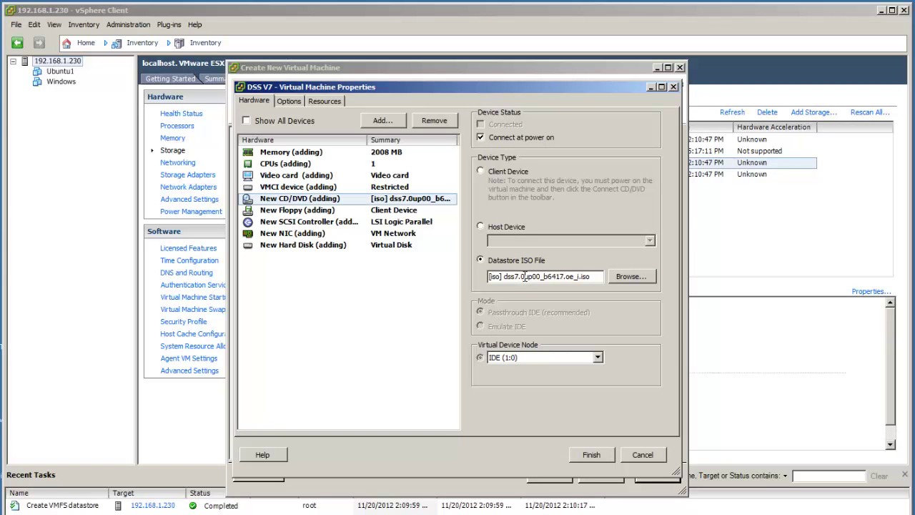
{"action": "left_click", "coordinate": [592, 455]}
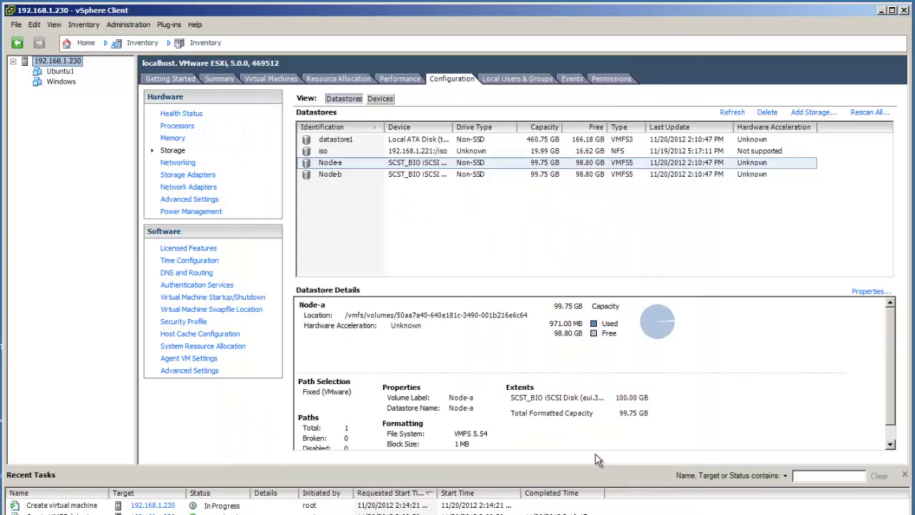
- Try to add a Network File System datastore from server 192.168.1.221, folder /iso, with the datastore name testing
{"action": "left_click", "coordinate": [809, 112]}
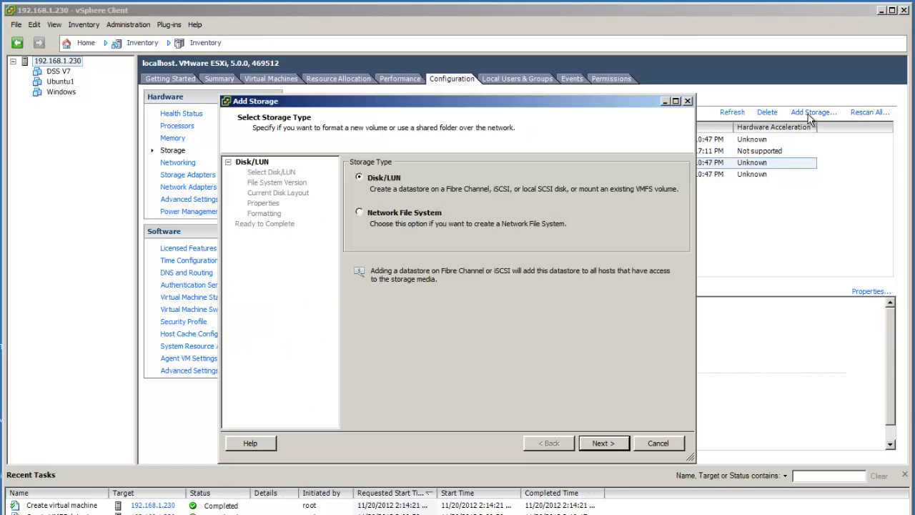
{"action": "left_click", "coordinate": [393, 208]}
{"action": "left_click", "coordinate": [603, 443]}
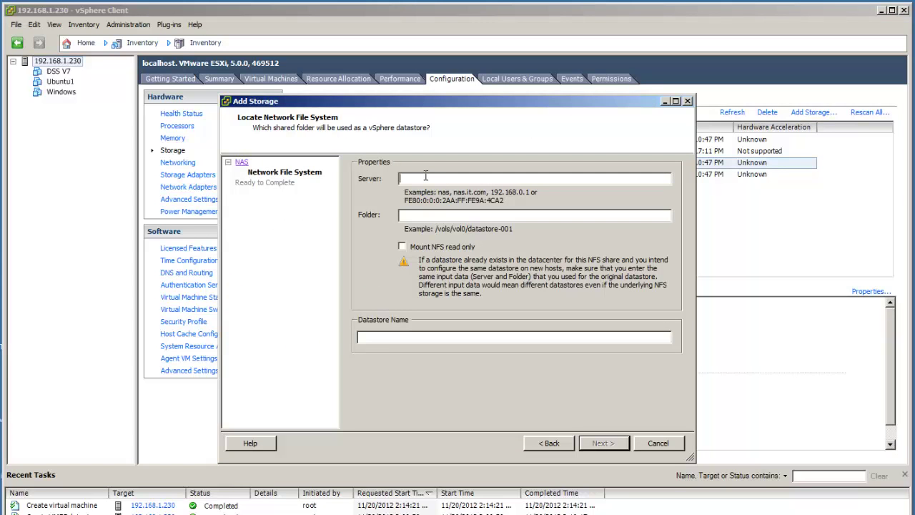
{"action": "type", "text": "192.168.1.221"}
{"action": "key", "text": "Tab"}
{"action": "type", "text": "/iso"}
{"action": "left_click", "coordinate": [440, 338]}
{"action": "type", "text": "tes"}
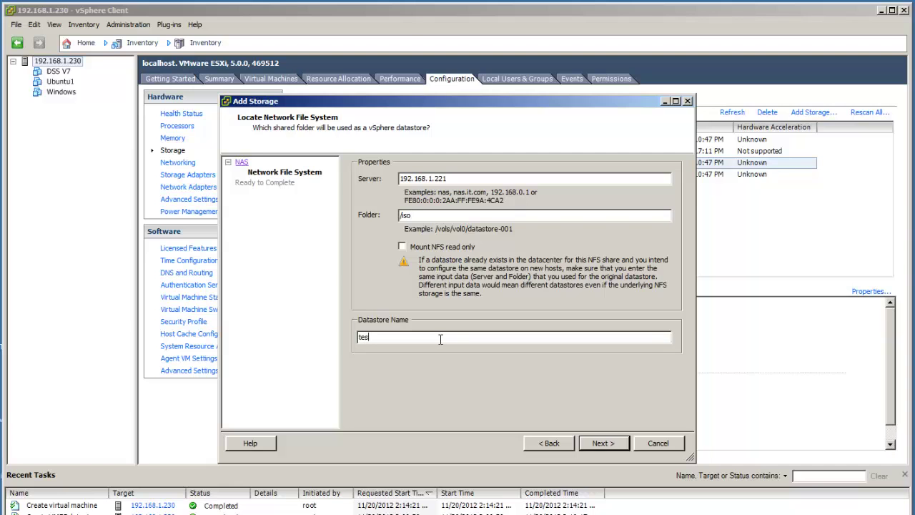
{"action": "type", "text": "ting"}
{"action": "left_click", "coordinate": [608, 443]}
{"action": "left_click", "coordinate": [604, 442]}
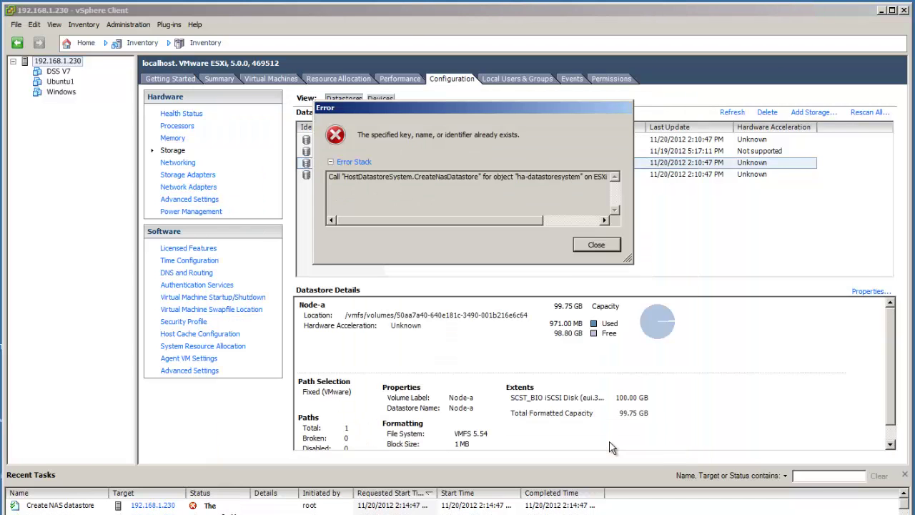
{"action": "left_click", "coordinate": [594, 245]}
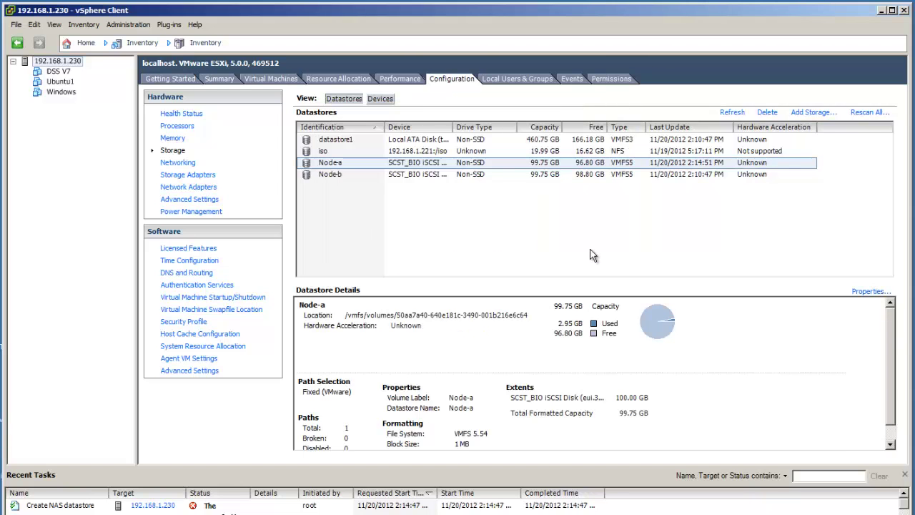
- Browse the files in the existing iso datastore, widening the name column to read them, and close the datastore browser
{"action": "left_click", "coordinate": [409, 152]}
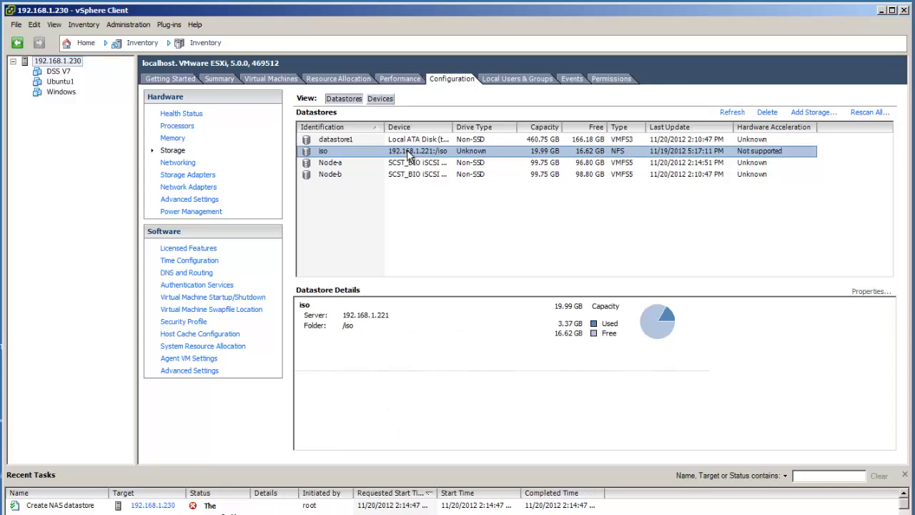
{"action": "right_click", "coordinate": [407, 152]}
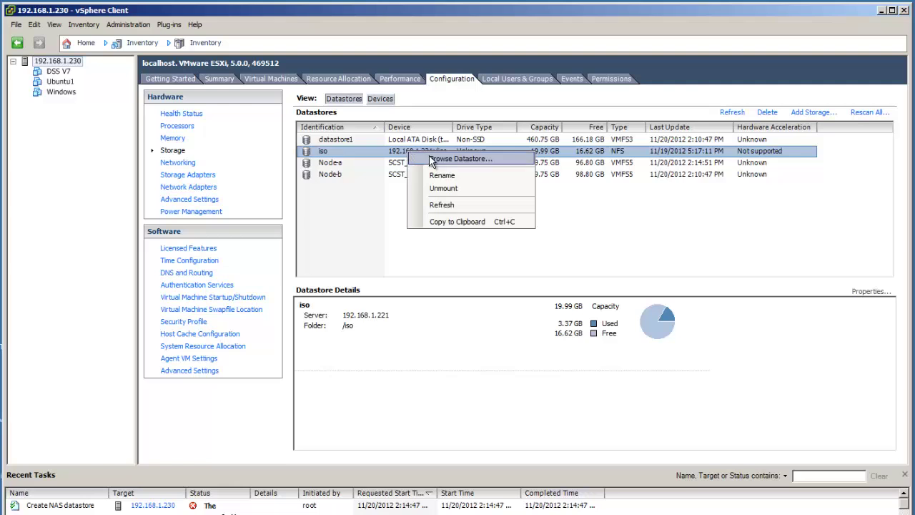
{"action": "left_click", "coordinate": [436, 157]}
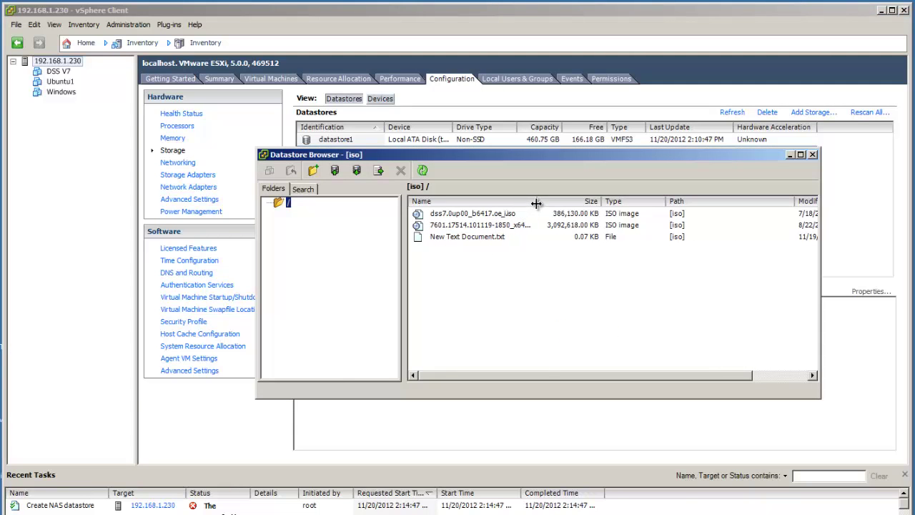
{"action": "left_click_drag", "start_coordinate": [537, 201], "coordinate": [566, 201]}
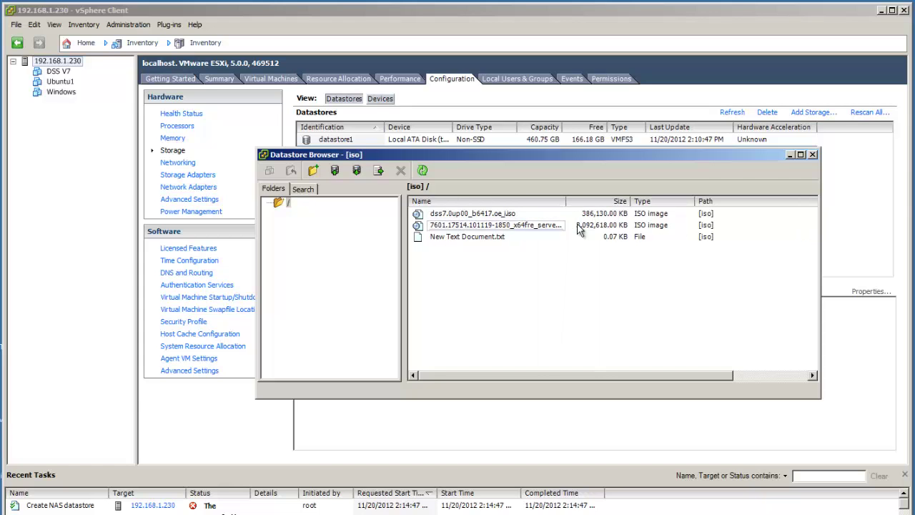
{"action": "left_click", "coordinate": [811, 155]}
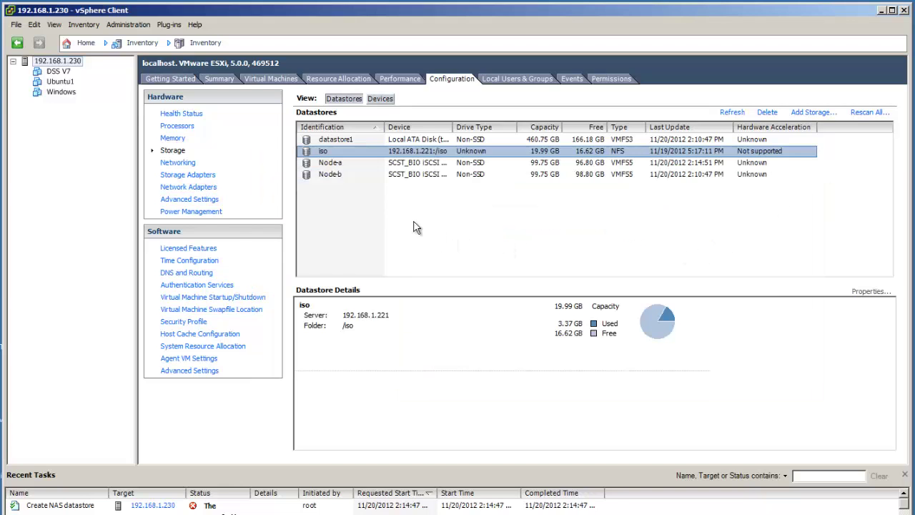
- Show the console of the DSS V7 virtual machine and power the machine on
{"action": "left_click", "coordinate": [58, 71]}
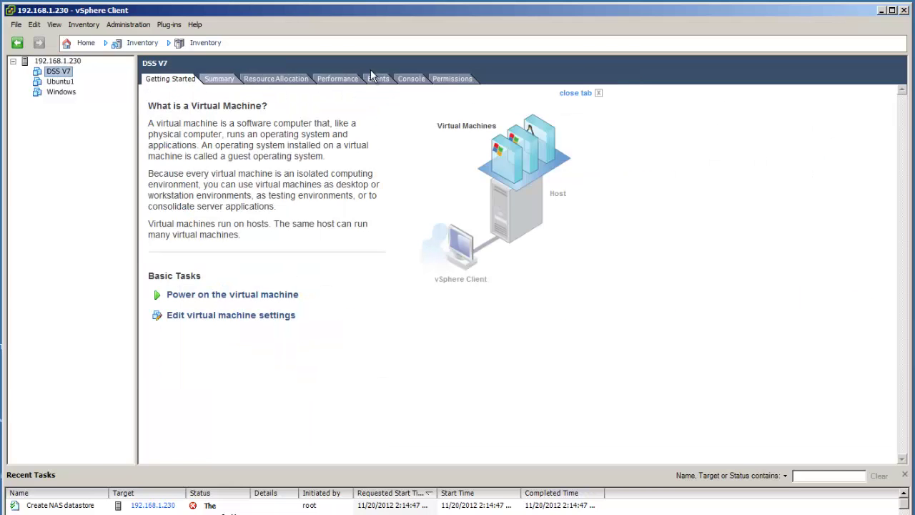
{"action": "left_click", "coordinate": [404, 80]}
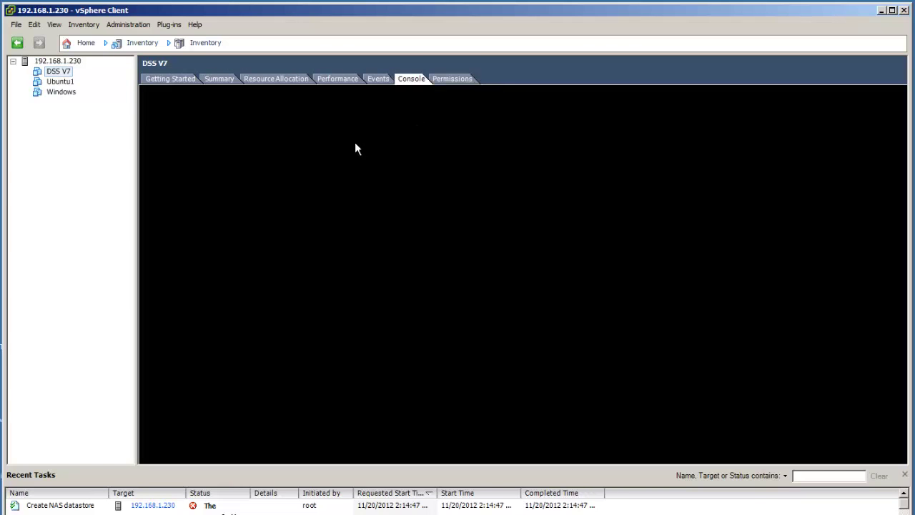
{"action": "right_click", "coordinate": [63, 75]}
{"action": "mouse_move", "coordinate": [99, 82]}
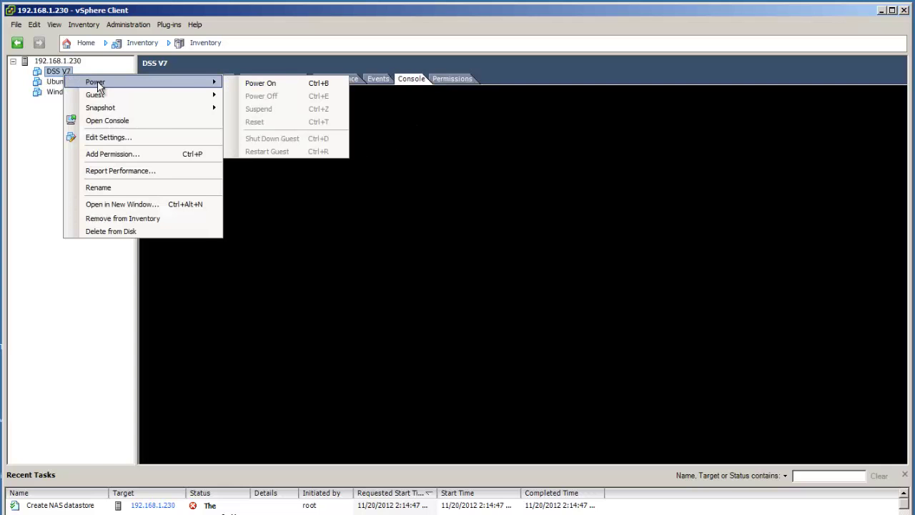
{"action": "left_click", "coordinate": [244, 83]}
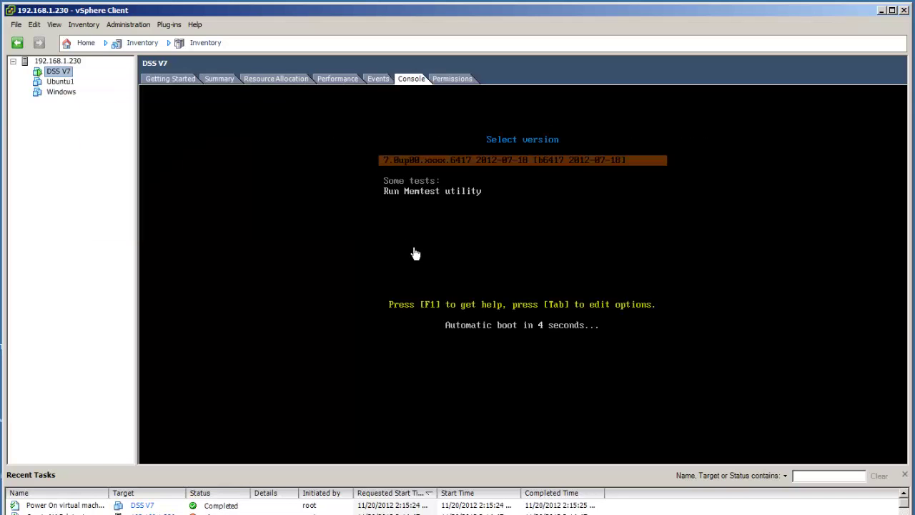
- Boot the DSS V7 virtual machine with the Run software installer option and release the console's input capture
{"action": "left_click", "coordinate": [413, 253]}
{"action": "key", "text": "Down"}
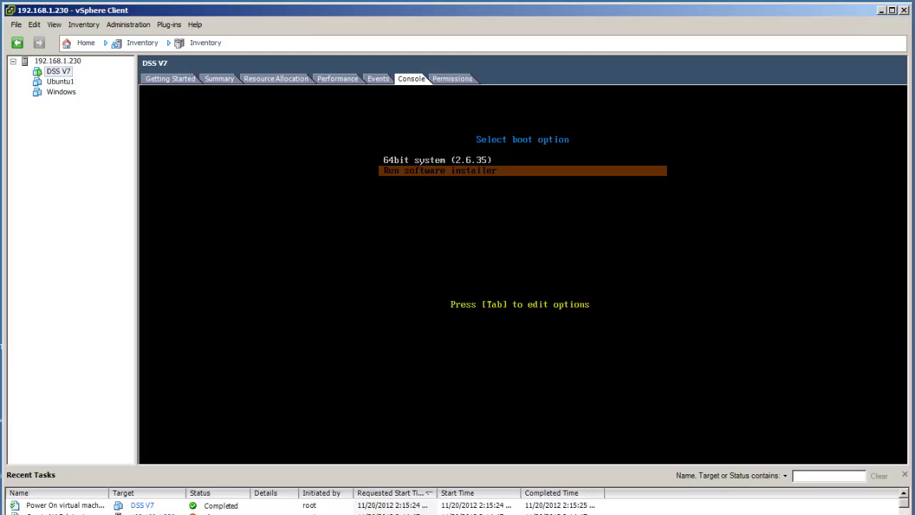
{"action": "key", "text": "Return"}
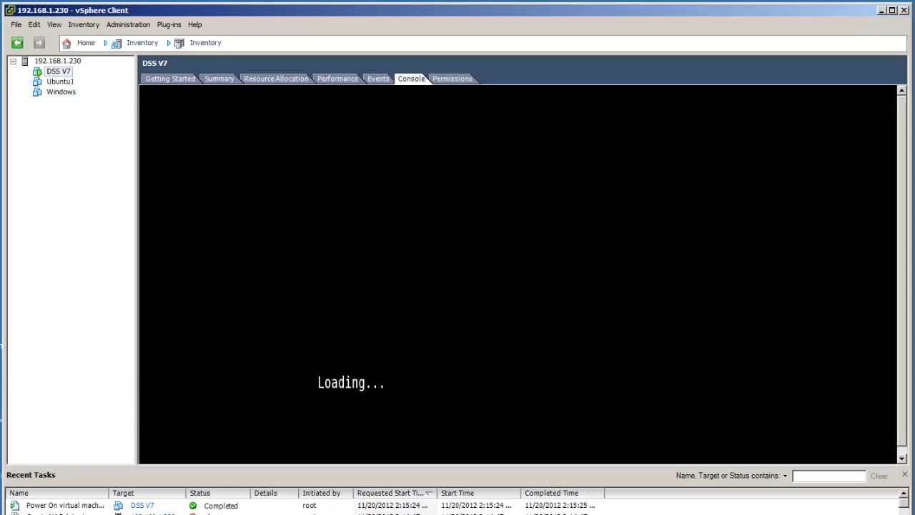
{"action": "key", "text": "ctrl+alt"}
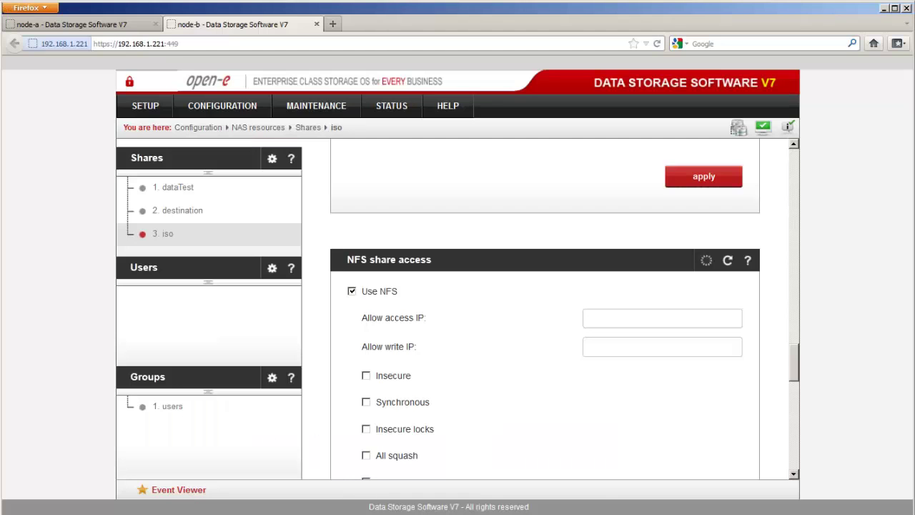
- Switch to node-a's page in Firefox, reload its resources pool manager and examine the status of both nodes' resources
{"action": "left_click", "coordinate": [147, 109]}
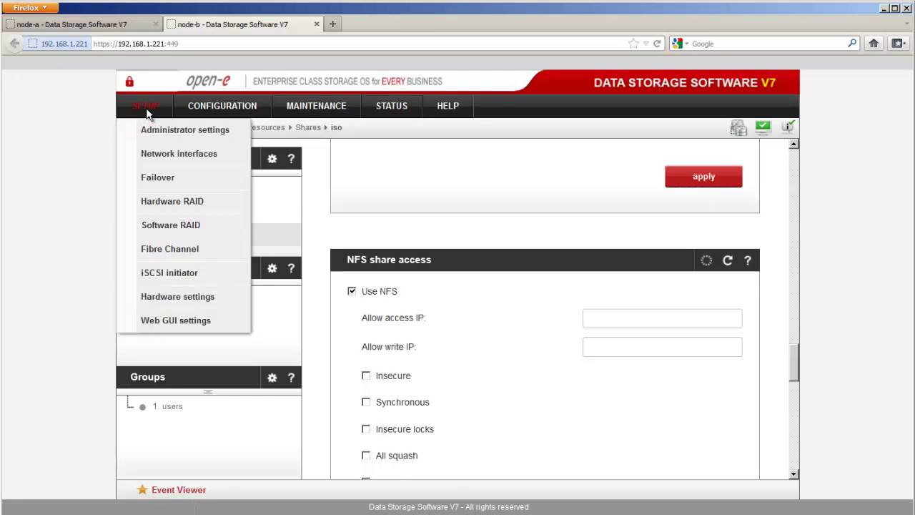
{"action": "left_click", "coordinate": [111, 31]}
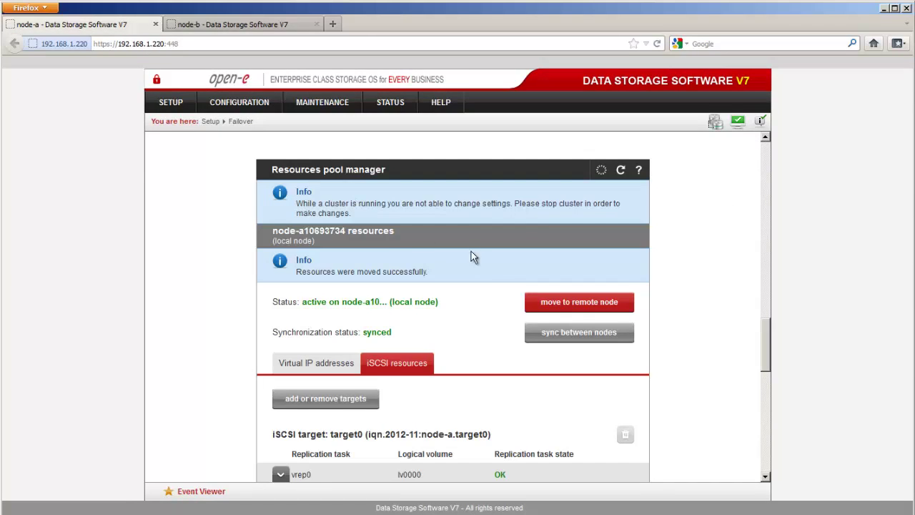
{"action": "scroll", "coordinate": [488, 323], "scroll_direction": "down", "scroll_amount": 1}
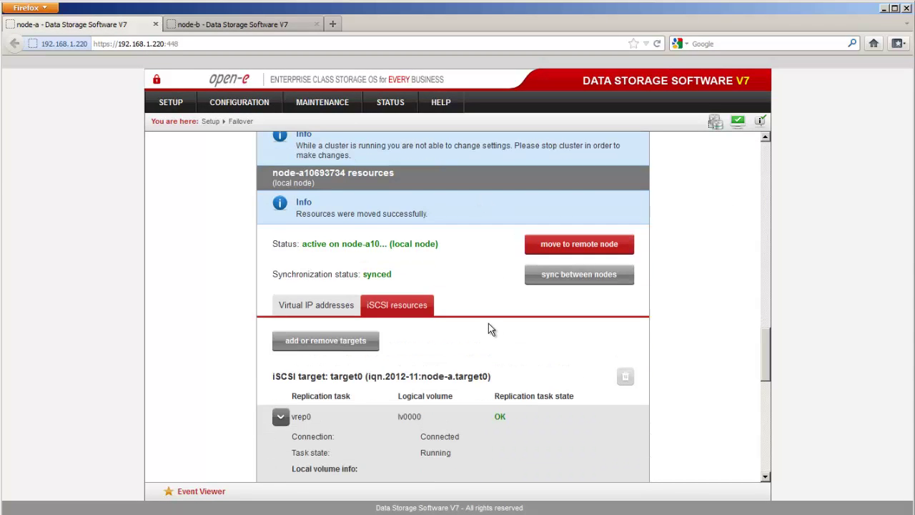
{"action": "scroll", "coordinate": [424, 232], "scroll_direction": "up", "scroll_amount": 2}
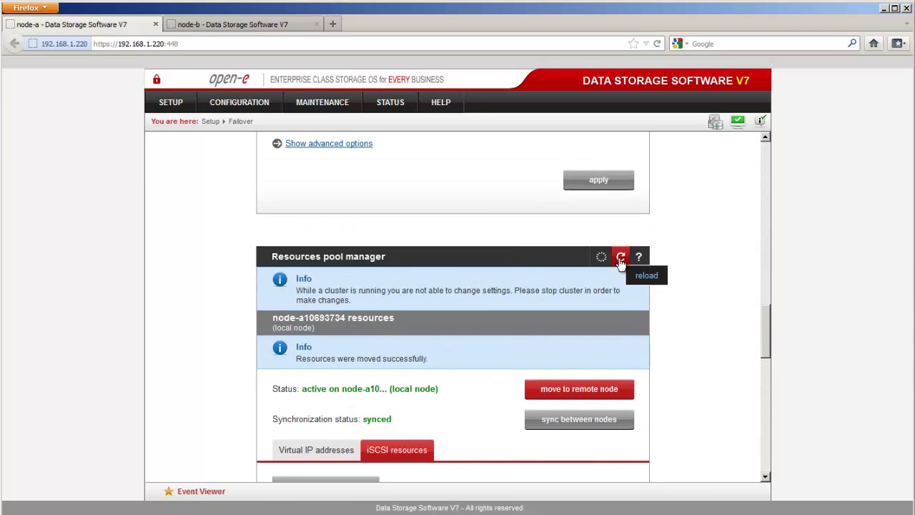
{"action": "left_click", "coordinate": [619, 256]}
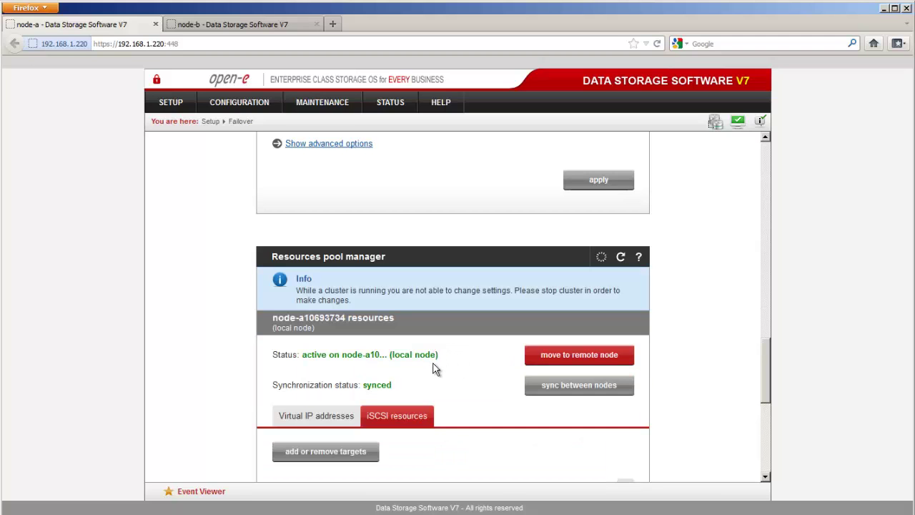
{"action": "scroll", "coordinate": [433, 368], "scroll_direction": "down", "scroll_amount": 5}
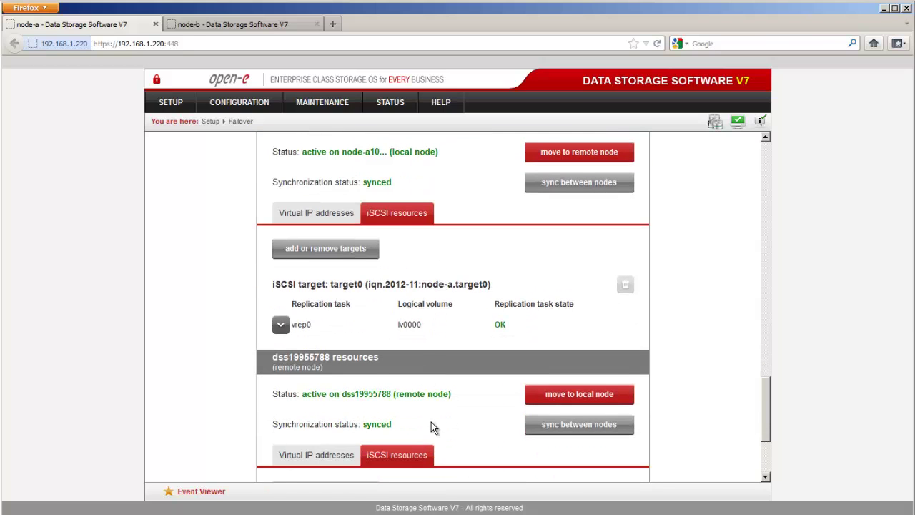
{"action": "scroll", "coordinate": [433, 418], "scroll_direction": "up", "scroll_amount": 3}
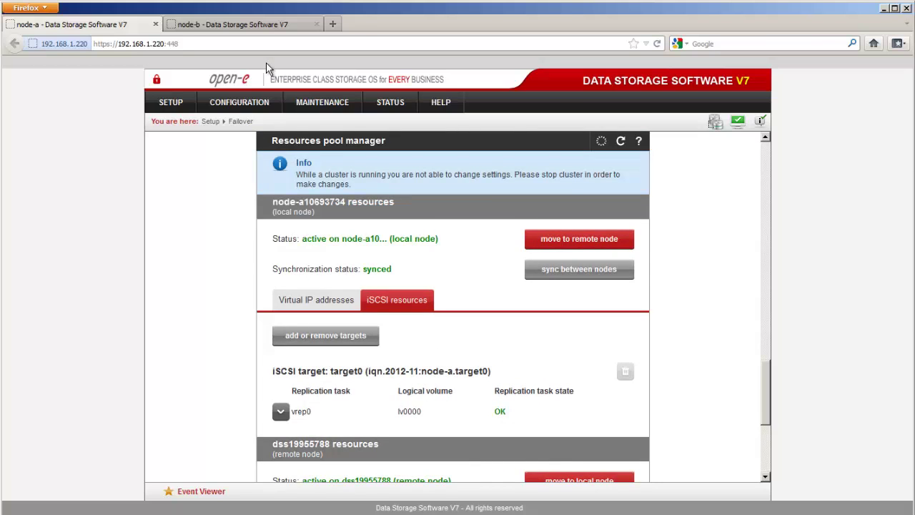
- Open the failover settings on node-b and examine the cluster status, auxiliary paths, ping nodes, trigger policy and resource pools
{"action": "left_click", "coordinate": [262, 25]}
{"action": "mouse_move", "coordinate": [148, 118]}
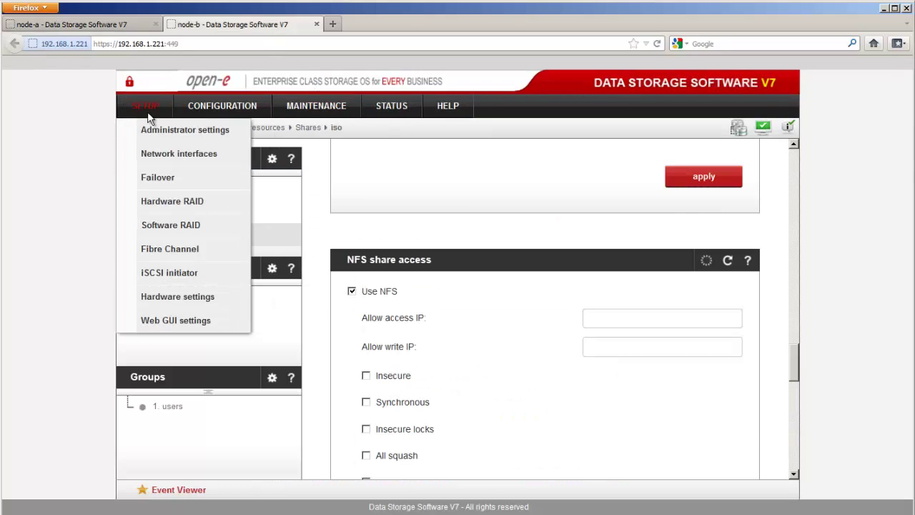
{"action": "left_click", "coordinate": [163, 178]}
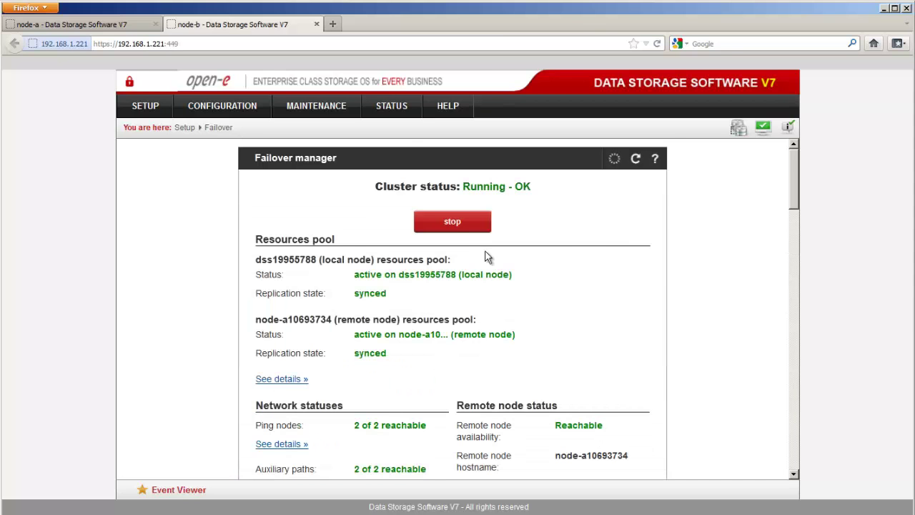
{"action": "scroll", "coordinate": [486, 257], "scroll_direction": "down", "scroll_amount": 3}
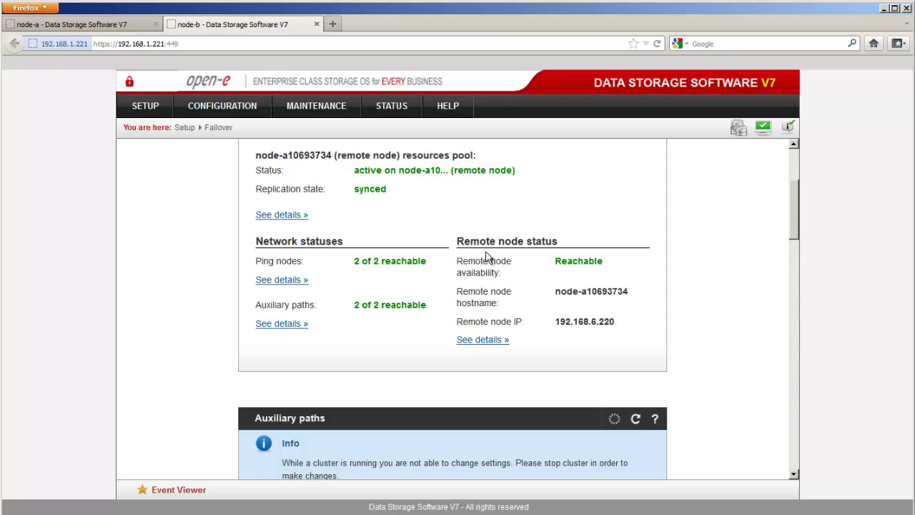
{"action": "scroll", "coordinate": [486, 258], "scroll_direction": "down", "scroll_amount": 6}
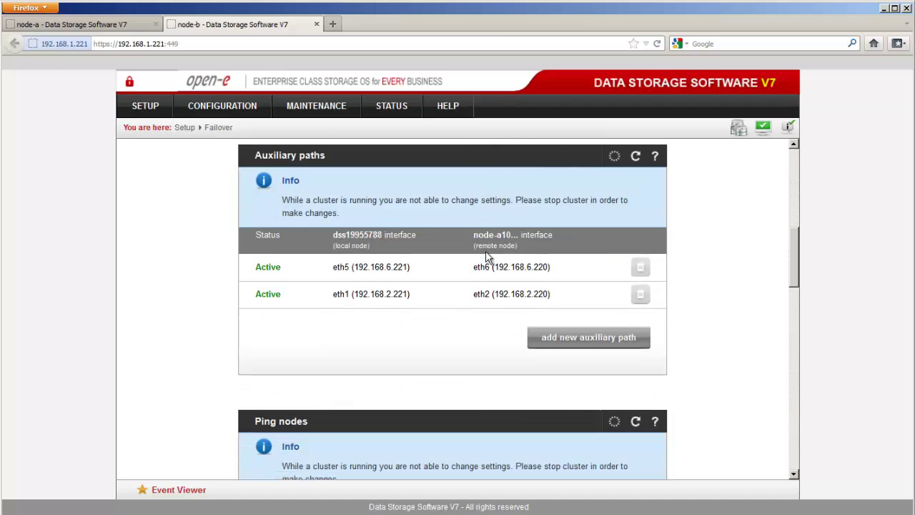
{"action": "scroll", "coordinate": [486, 258], "scroll_direction": "down", "scroll_amount": 1}
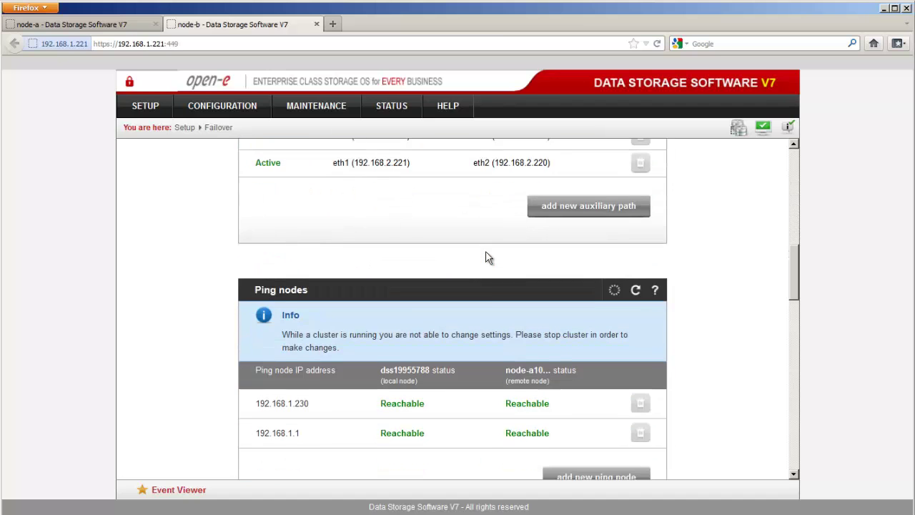
{"action": "scroll", "coordinate": [486, 258], "scroll_direction": "down", "scroll_amount": 1}
{"action": "scroll", "coordinate": [485, 257], "scroll_direction": "down", "scroll_amount": 5}
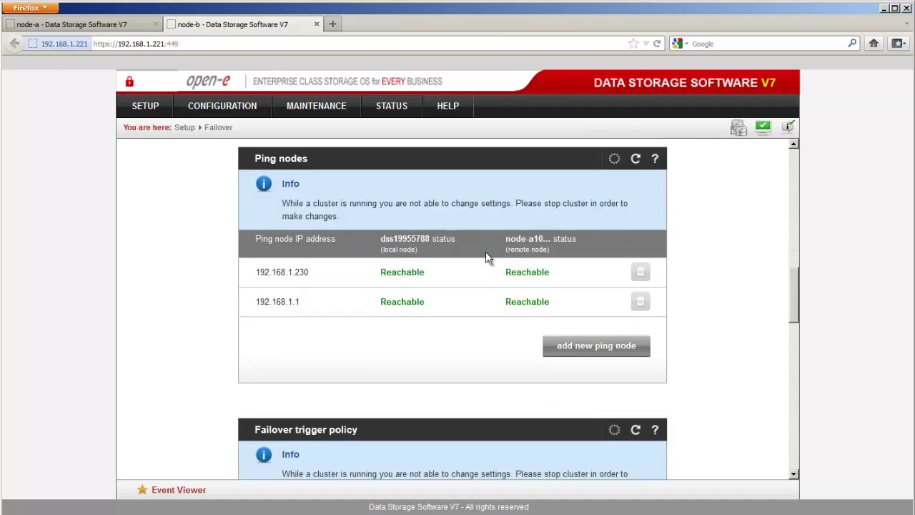
{"action": "scroll", "coordinate": [486, 257], "scroll_direction": "down", "scroll_amount": 5}
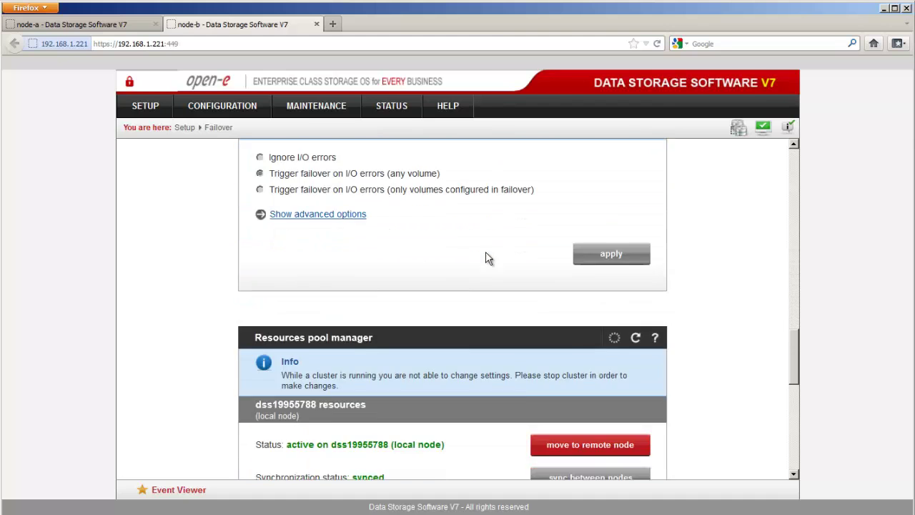
{"action": "scroll", "coordinate": [488, 258], "scroll_direction": "down", "scroll_amount": 2}
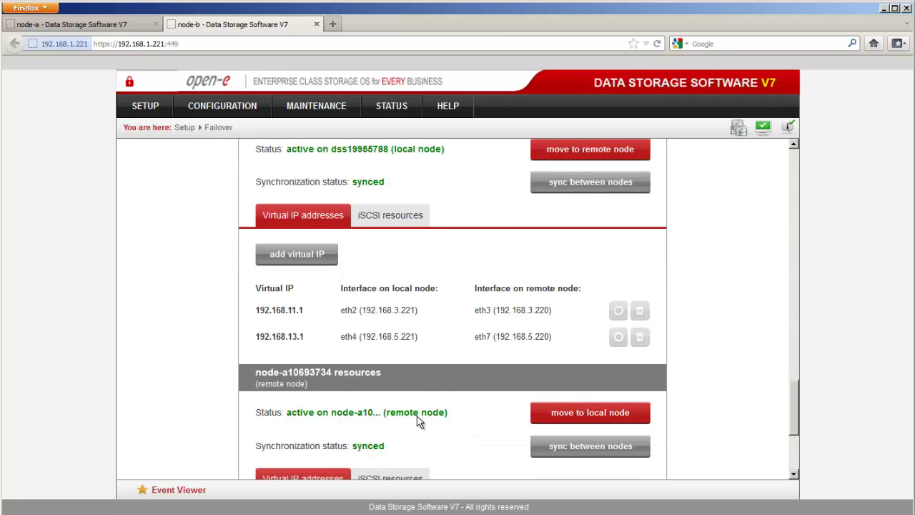
{"action": "scroll", "coordinate": [421, 262], "scroll_direction": "up", "scroll_amount": 1}
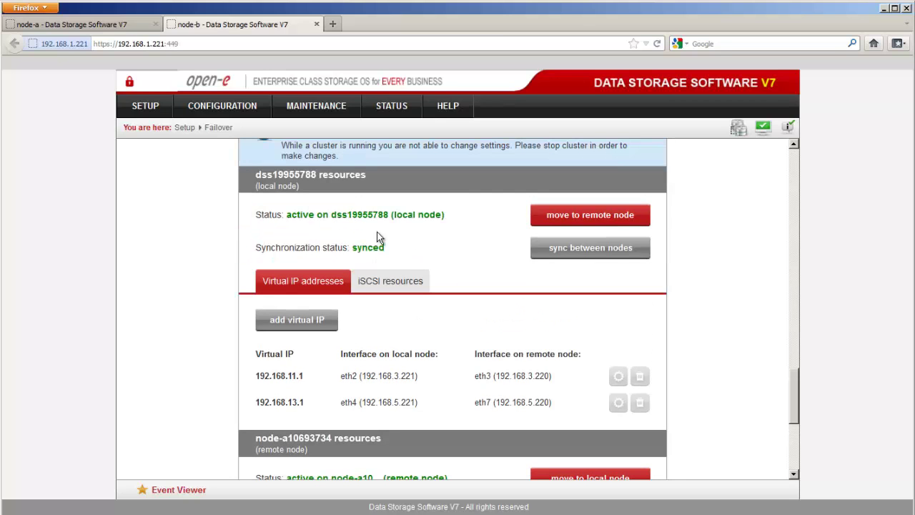
- Return to the DSS V7 console in the vSphere Client and accept the software installer's license agreement
{"action": "left_click", "coordinate": [112, 27]}
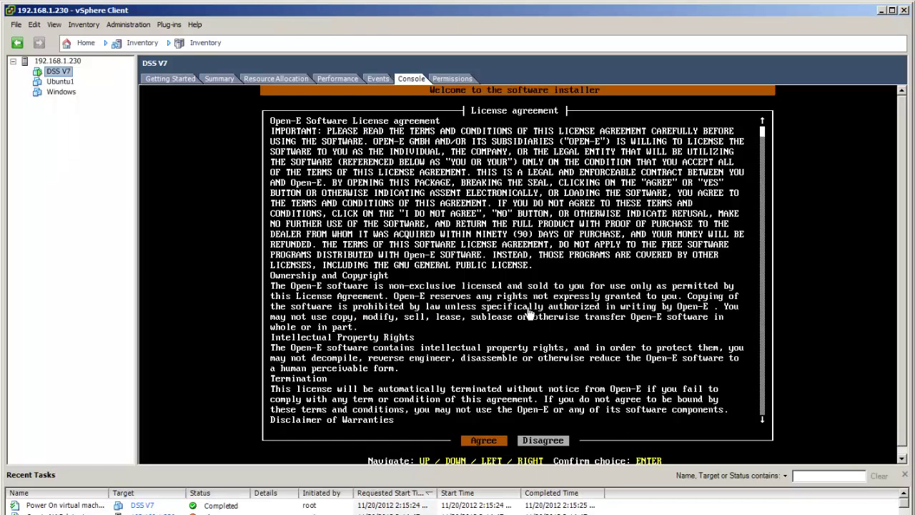
{"action": "left_click", "coordinate": [528, 315]}
{"action": "key", "text": "Return"}
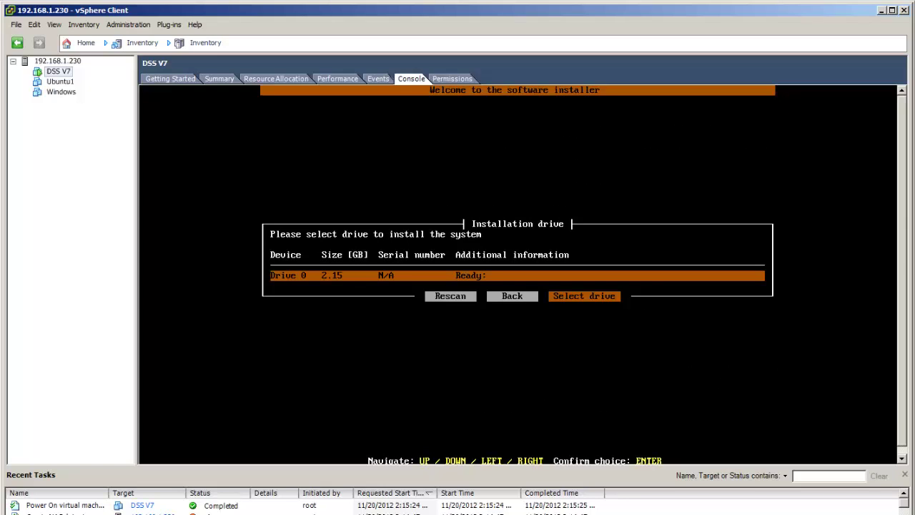
- Start the DSS V7 installation on Drive 0 and release the console's input capture
{"action": "key", "text": "Return"}
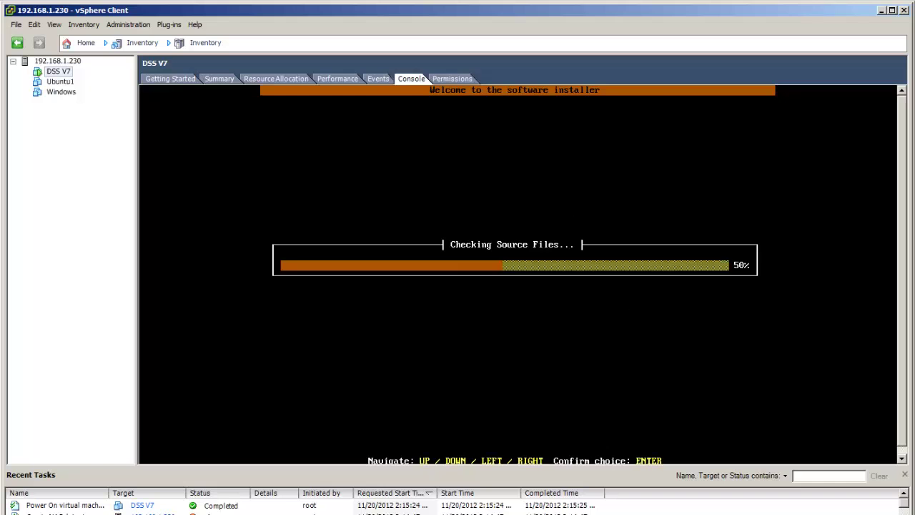
{"action": "key", "text": "ctrl+alt"}
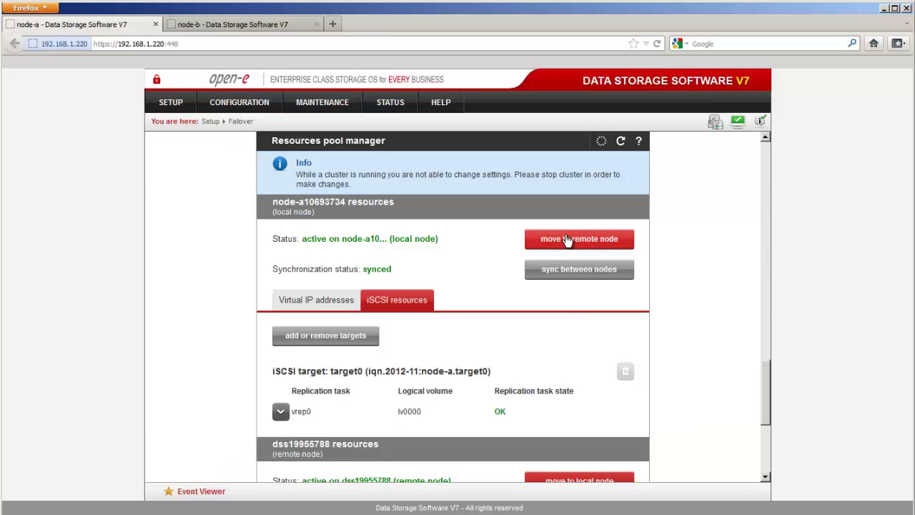
- Switch to node-a's failover page in Firefox and move node-a's resources to the remote node, confirming the move
{"action": "left_click", "coordinate": [575, 243]}
{"action": "left_click", "coordinate": [482, 267]}
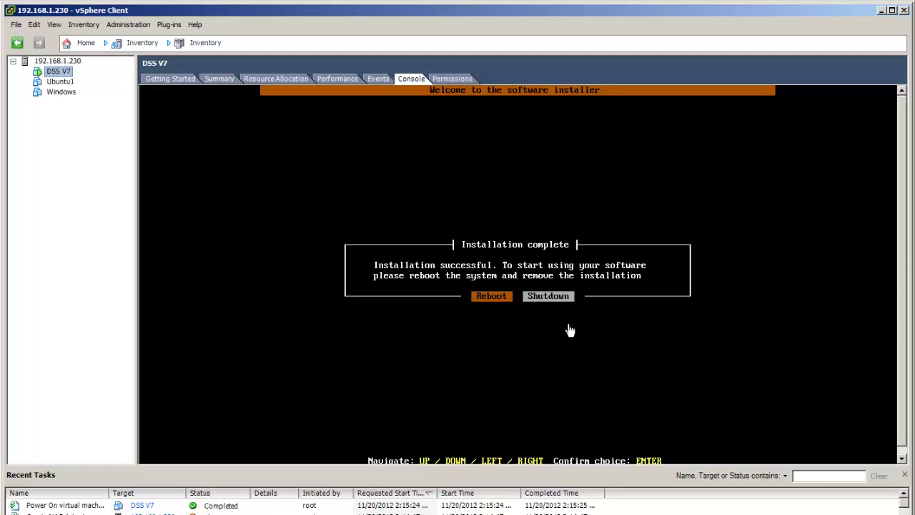
- Return to the DSS V7 console in the vSphere Client, finish the installer with Shutdown and release the input capture
{"action": "left_click", "coordinate": [699, 286]}
{"action": "key", "text": "Right"}
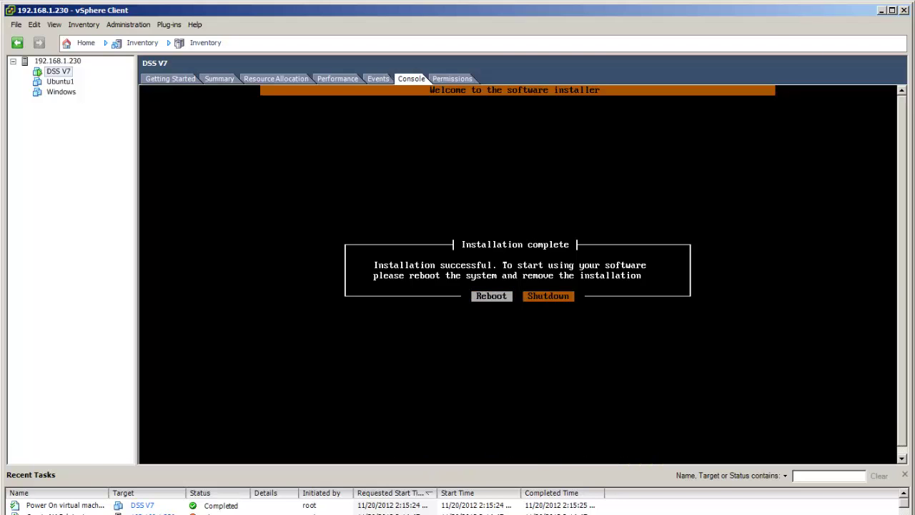
{"action": "key", "text": "Return"}
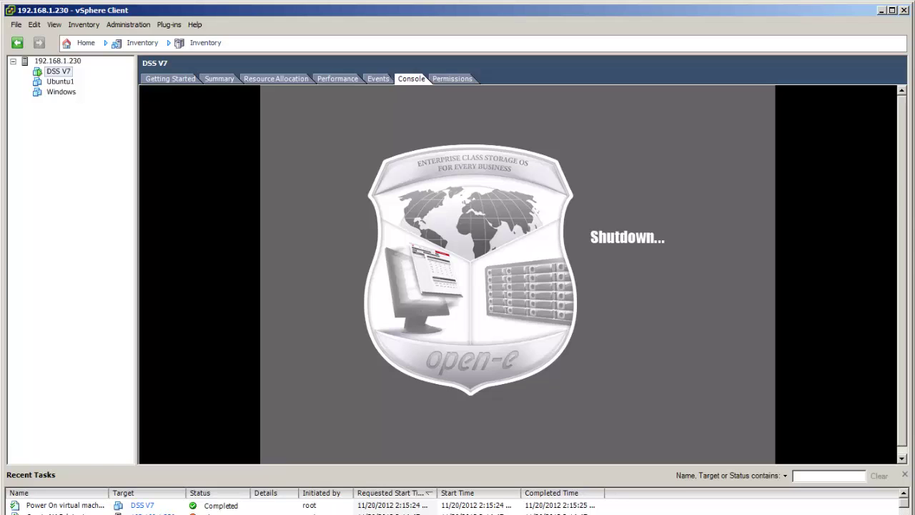
{"action": "key", "text": "ctrl+alt"}
- In the DSS V7 virtual machine's settings, disable Connect at power on for CD/DVD drive 1
{"action": "right_click", "coordinate": [64, 74]}
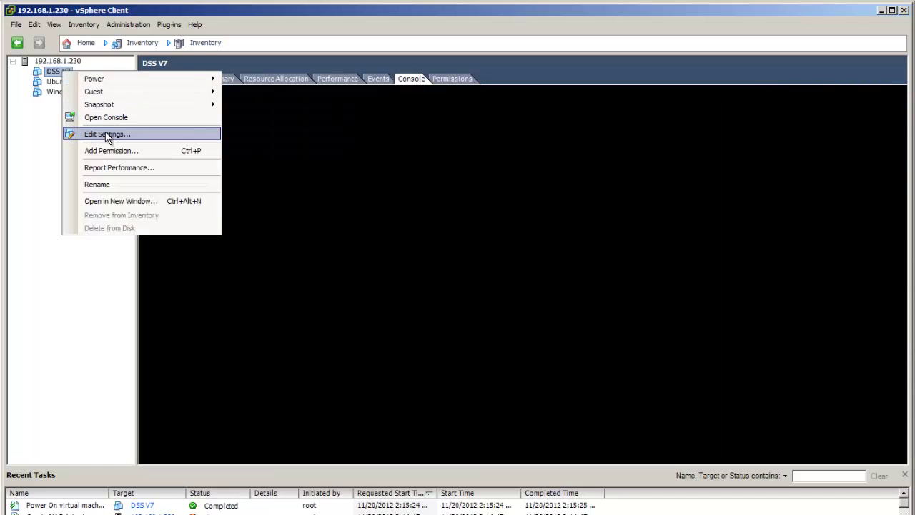
{"action": "left_click", "coordinate": [107, 134]}
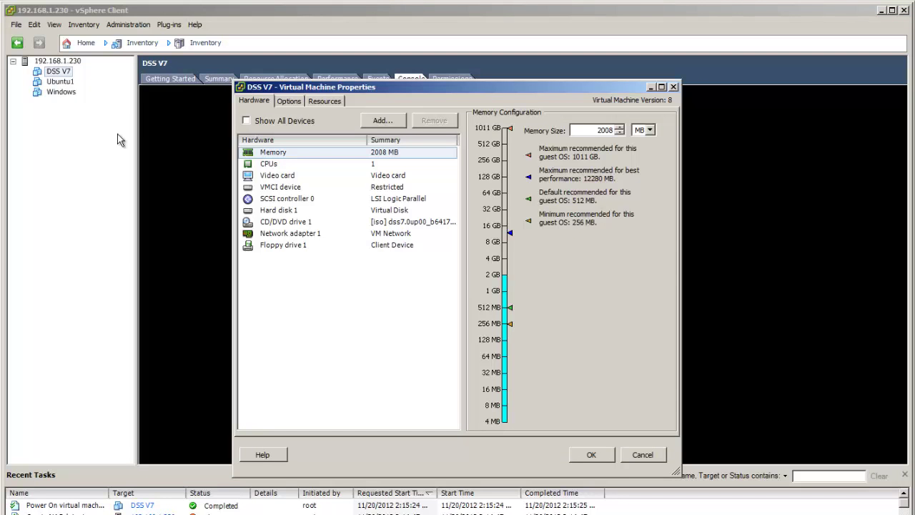
{"action": "left_click", "coordinate": [287, 226]}
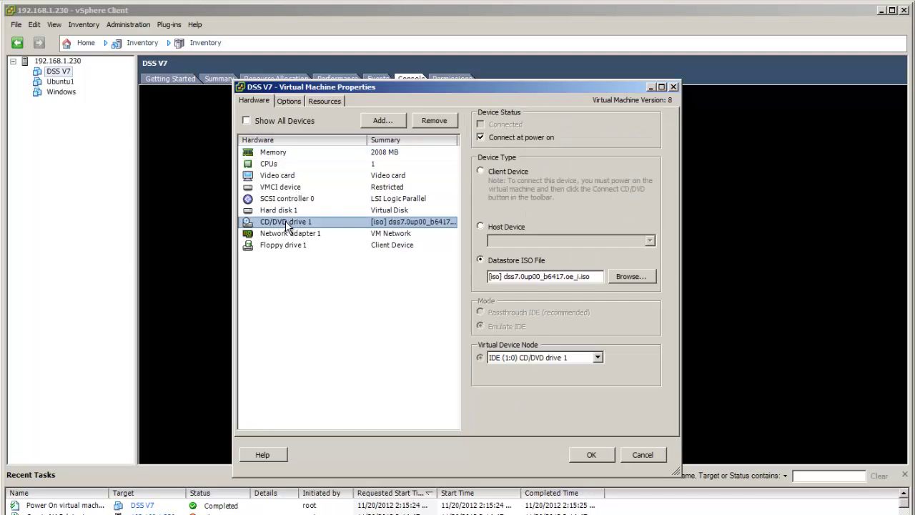
{"action": "left_click", "coordinate": [480, 138]}
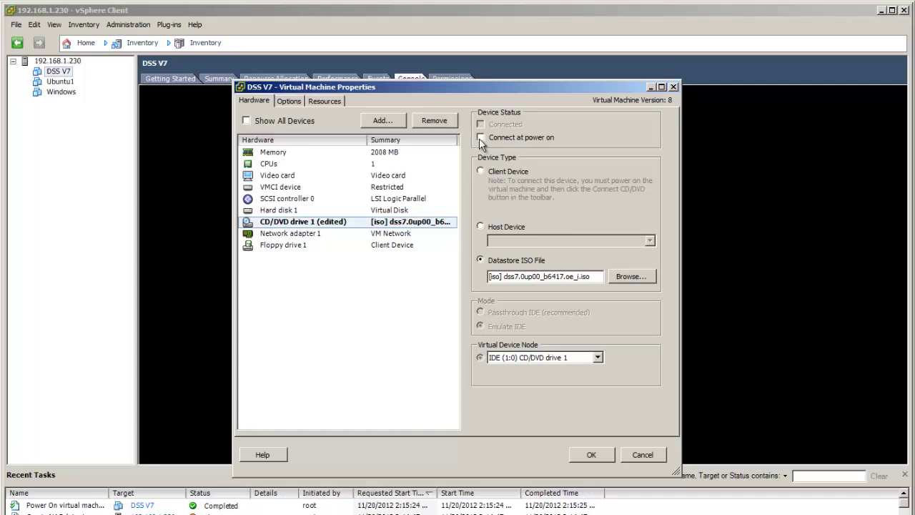
{"action": "left_click", "coordinate": [591, 455]}
- Power on the DSS V7 virtual machine
{"action": "right_click", "coordinate": [61, 72]}
{"action": "mouse_move", "coordinate": [79, 83]}
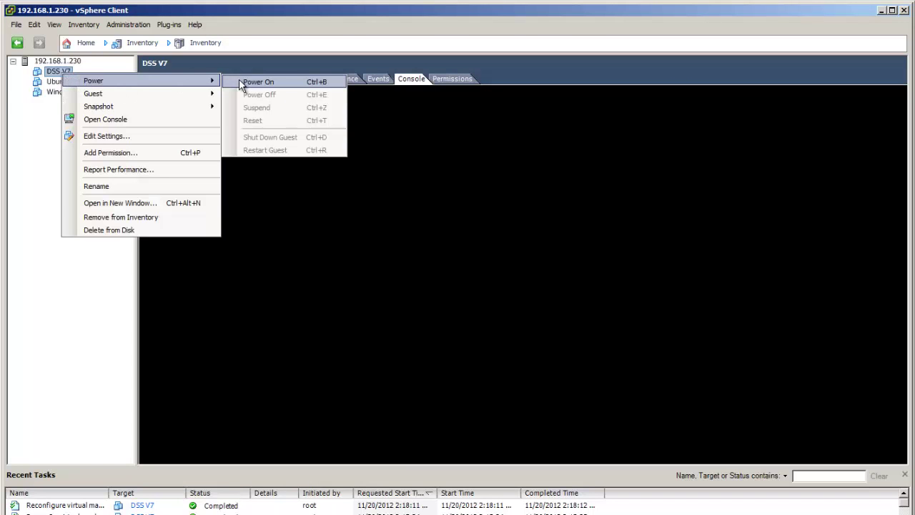
{"action": "left_click", "coordinate": [243, 82]}
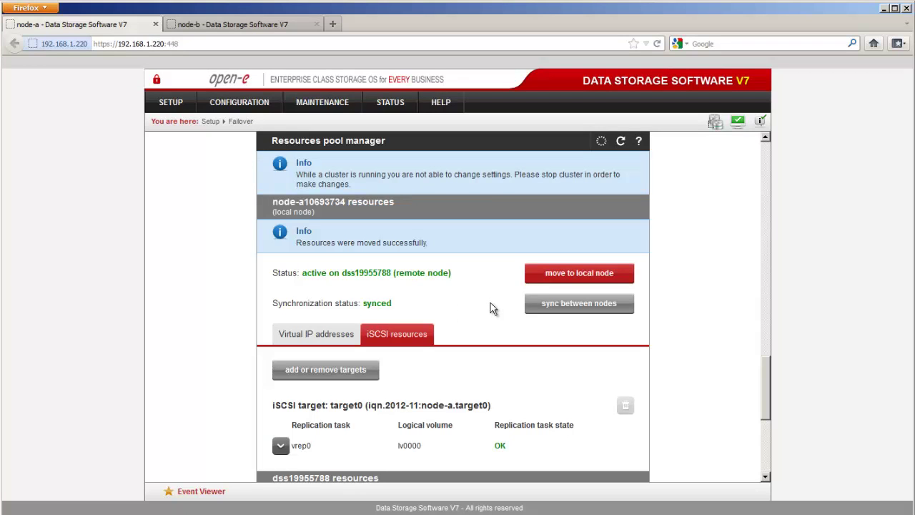
- Switch to node-a's failover page in Firefox and move node-a's resources back to the local node
{"action": "scroll", "coordinate": [490, 308], "scroll_direction": "down", "scroll_amount": 1}
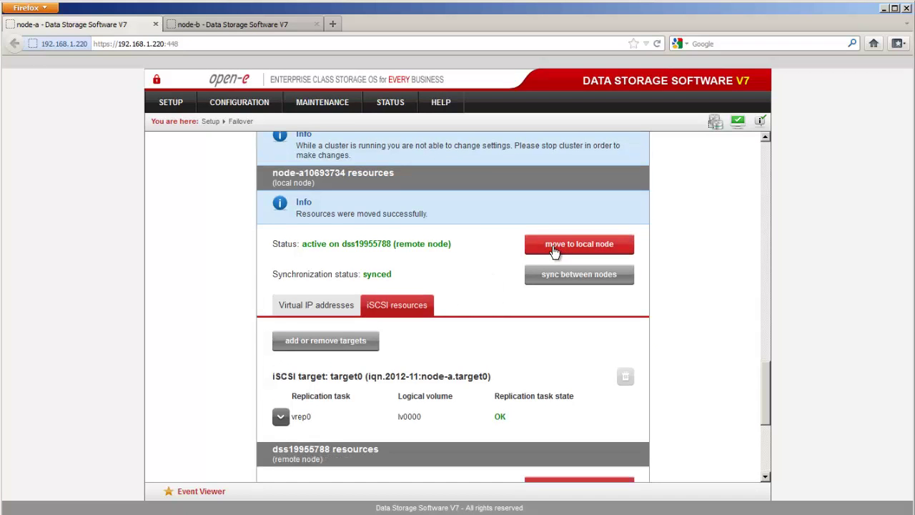
{"action": "left_click", "coordinate": [553, 248]}
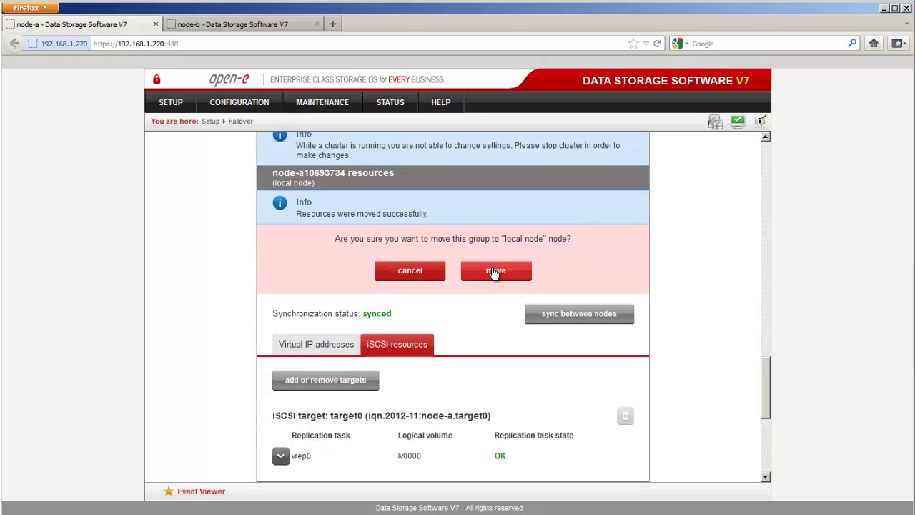
{"action": "left_click", "coordinate": [493, 271]}
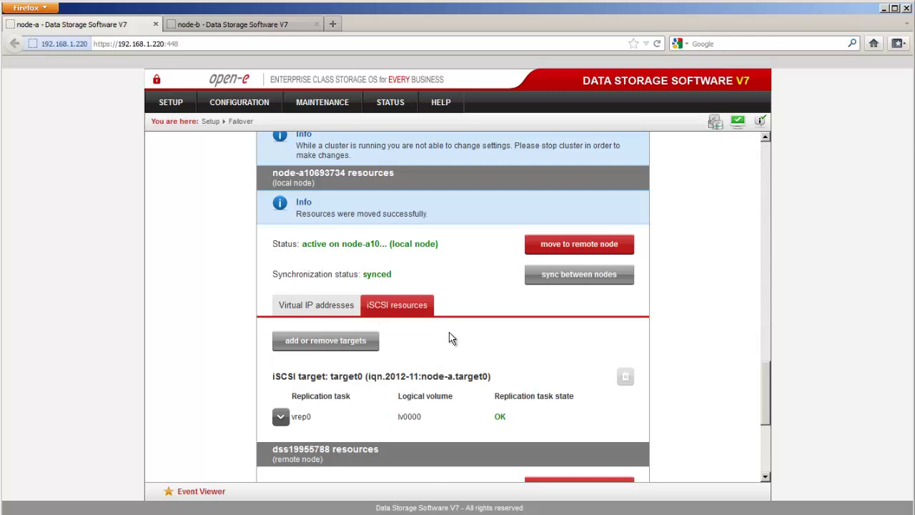
- Move the dss19955788 resources, which contain target1, to the local node and confirm the move
{"action": "scroll", "coordinate": [449, 335], "scroll_direction": "down", "scroll_amount": 4}
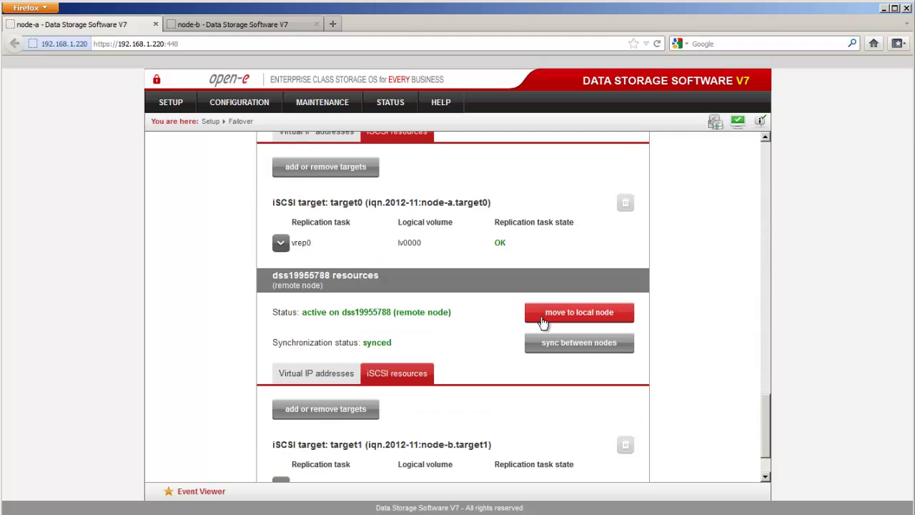
{"action": "left_click", "coordinate": [543, 321]}
{"action": "left_click", "coordinate": [491, 344]}
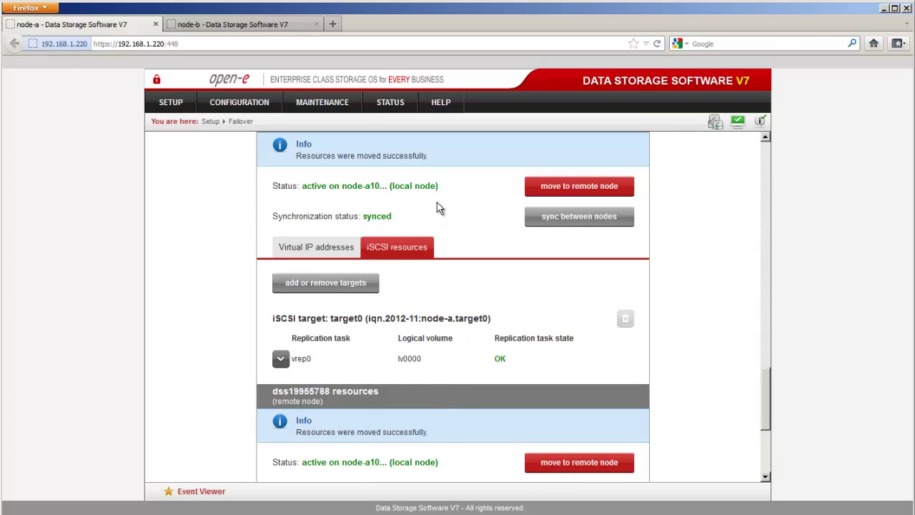
- Move the dss19955788 resources back to the remote node and confirm the move
{"action": "scroll", "coordinate": [460, 257], "scroll_direction": "down", "scroll_amount": 4}
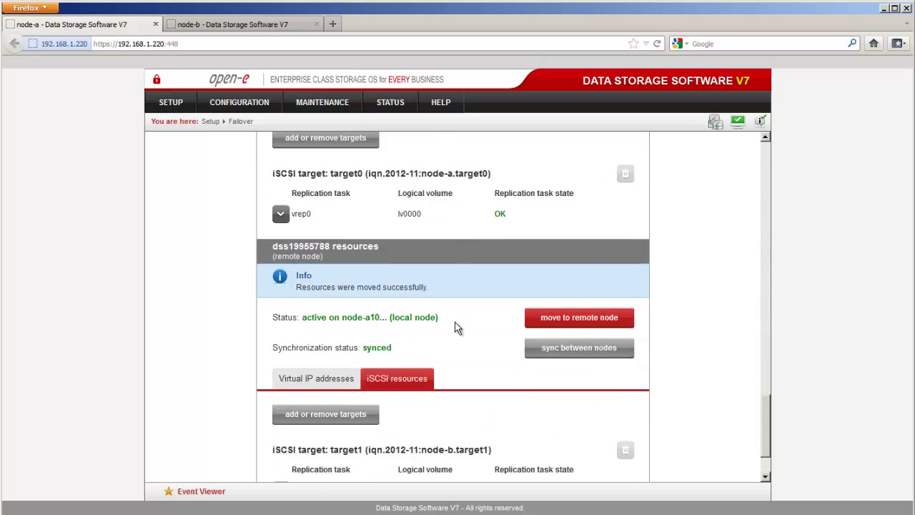
{"action": "left_click", "coordinate": [535, 326]}
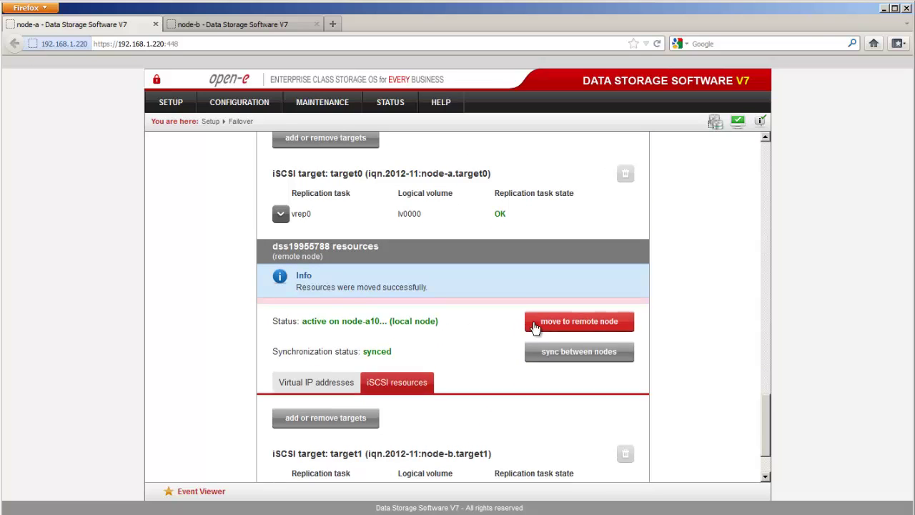
{"action": "left_click", "coordinate": [497, 343]}
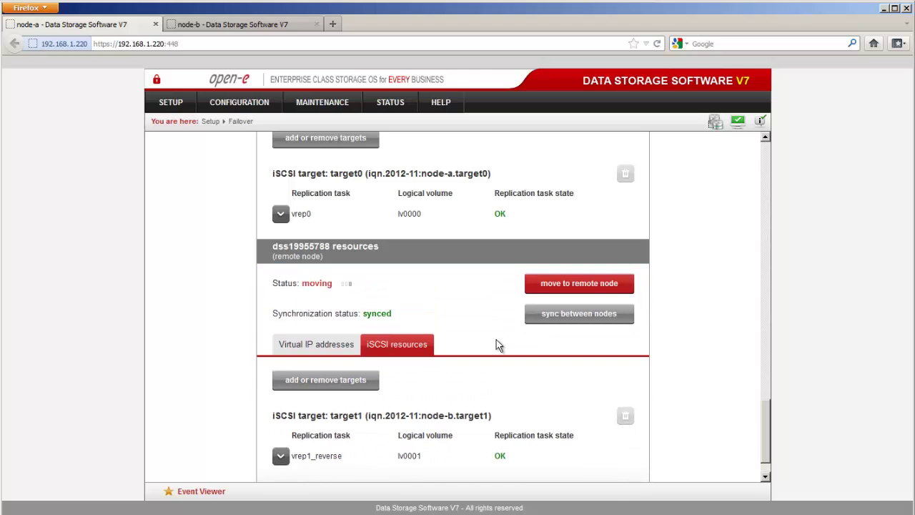